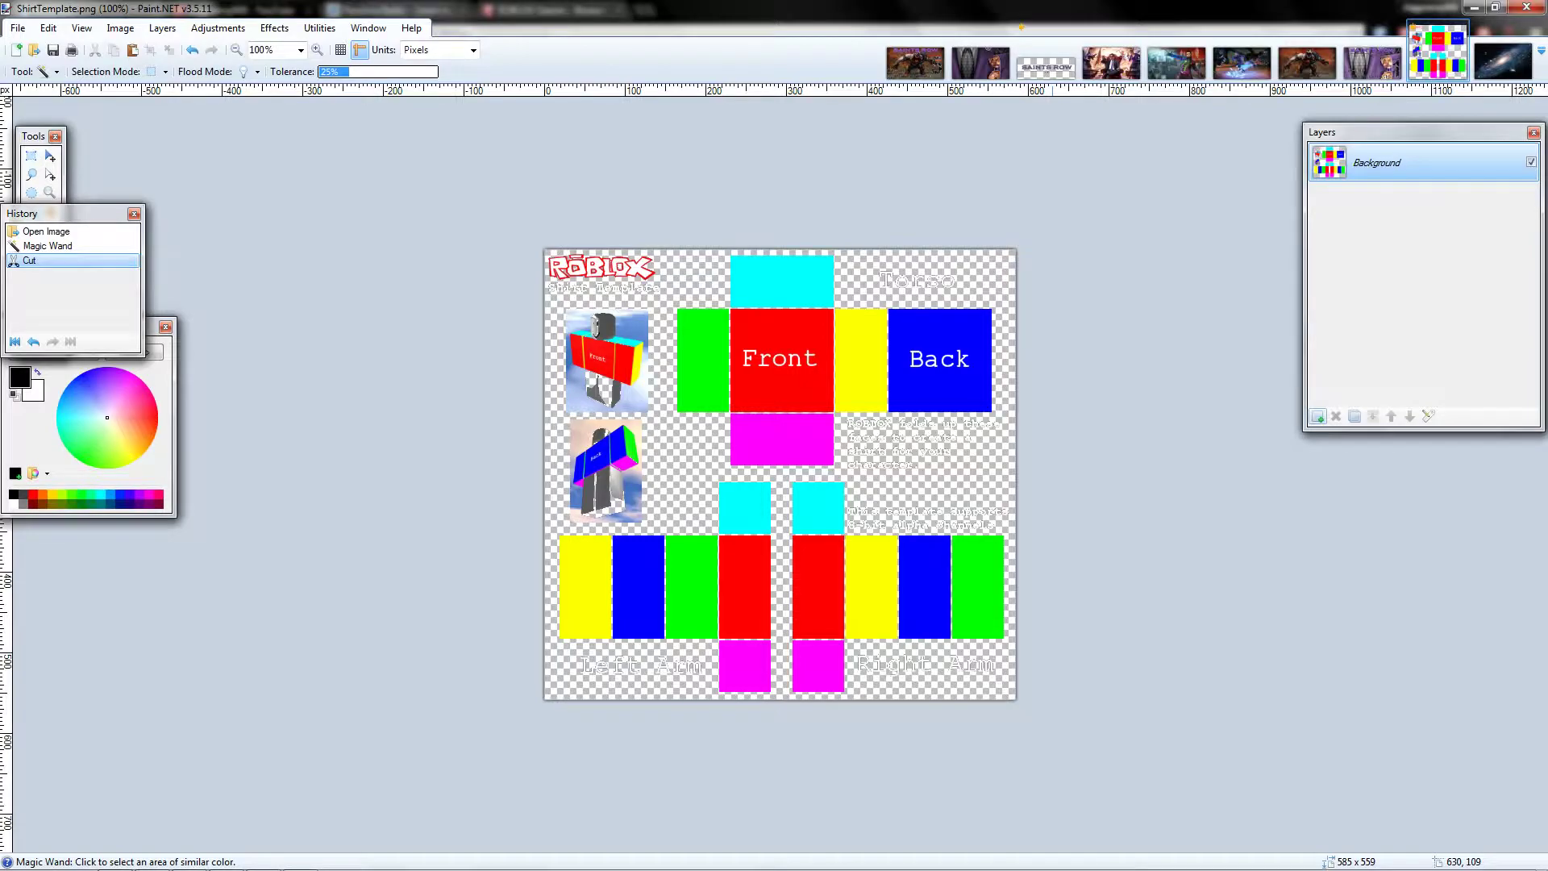
- Move the History window clear of the Tools window and activate the Eraser
{"action": "left_click_drag", "start_coordinate": [73, 214], "coordinate": [88, 265]}
{"action": "left_click", "coordinate": [49, 248]}
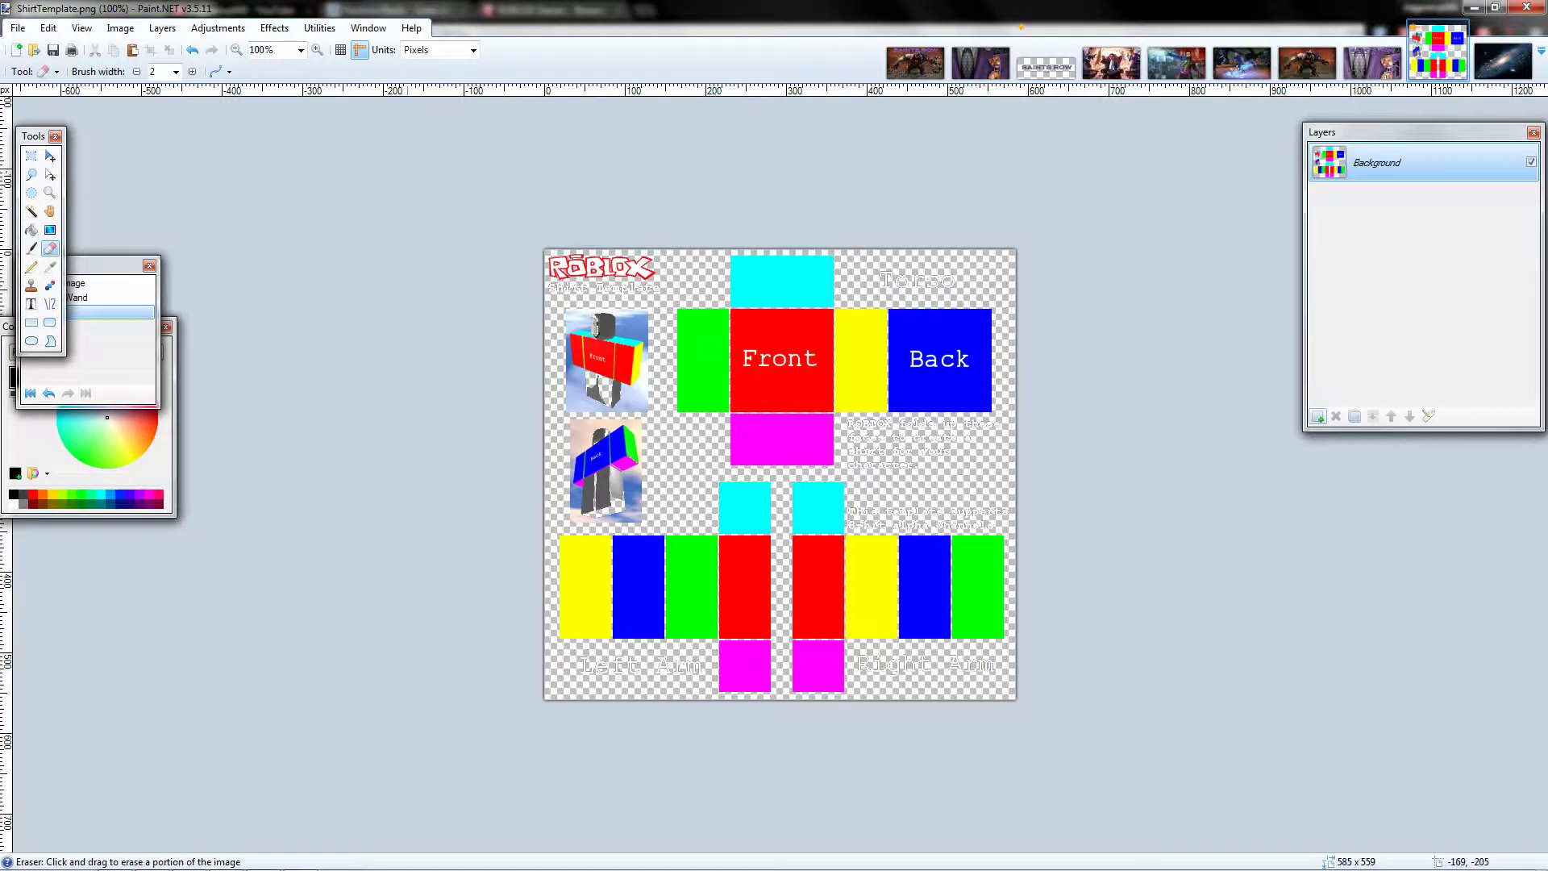
{"action": "left_click", "coordinate": [318, 50]}
{"action": "left_click", "coordinate": [318, 49]}
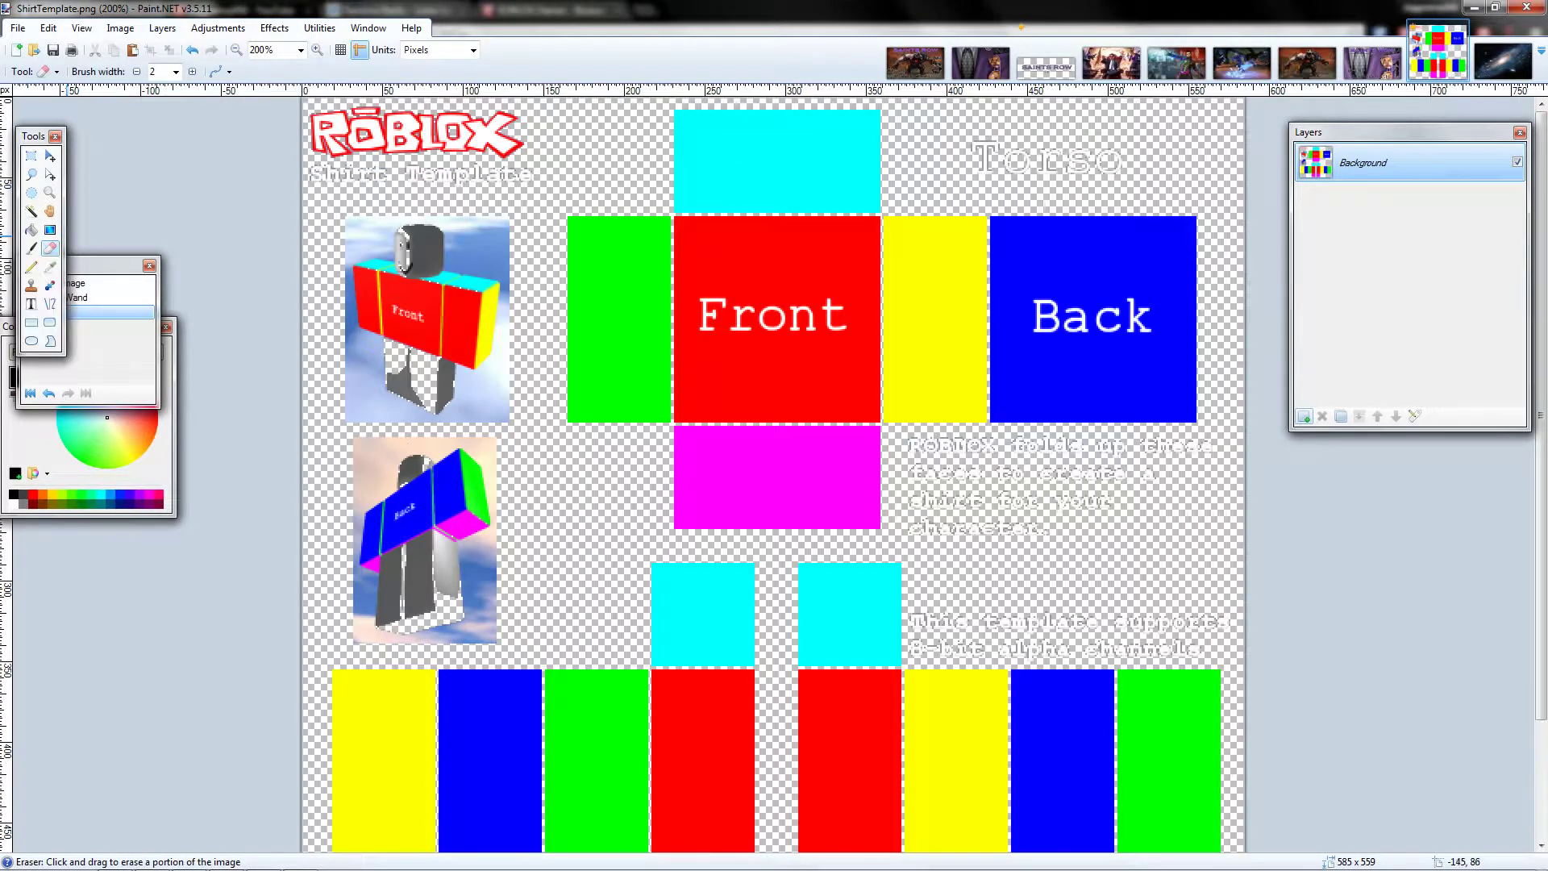
- Set the Eraser's brush width to 20
{"action": "left_click", "coordinate": [175, 71]}
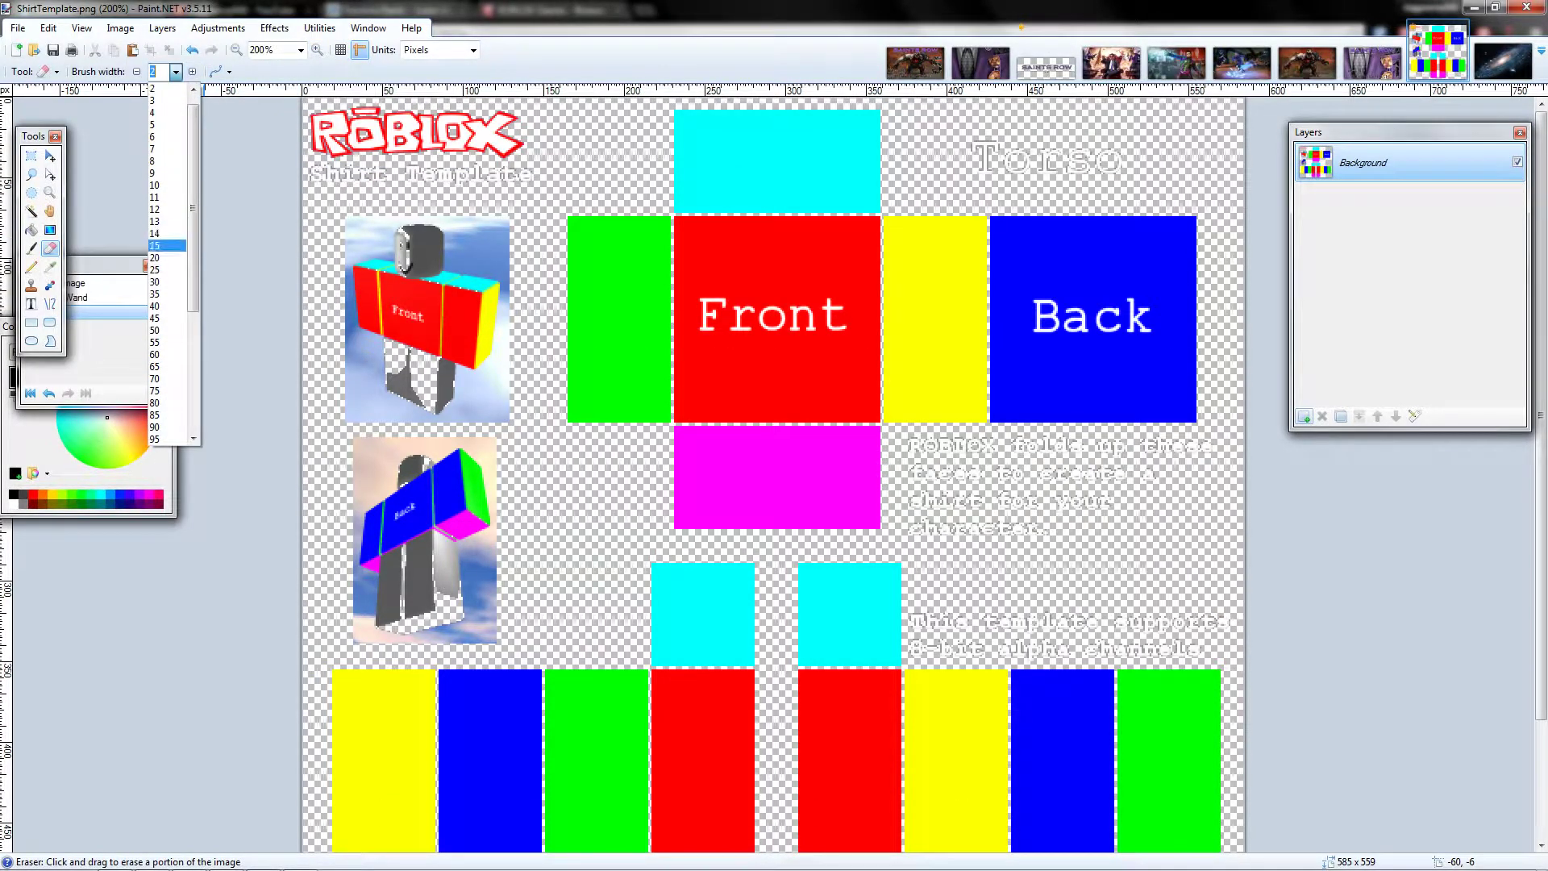
{"action": "left_click", "coordinate": [161, 257]}
{"action": "scroll", "coordinate": [581, 459], "scroll_direction": "down", "scroll_amount": 3}
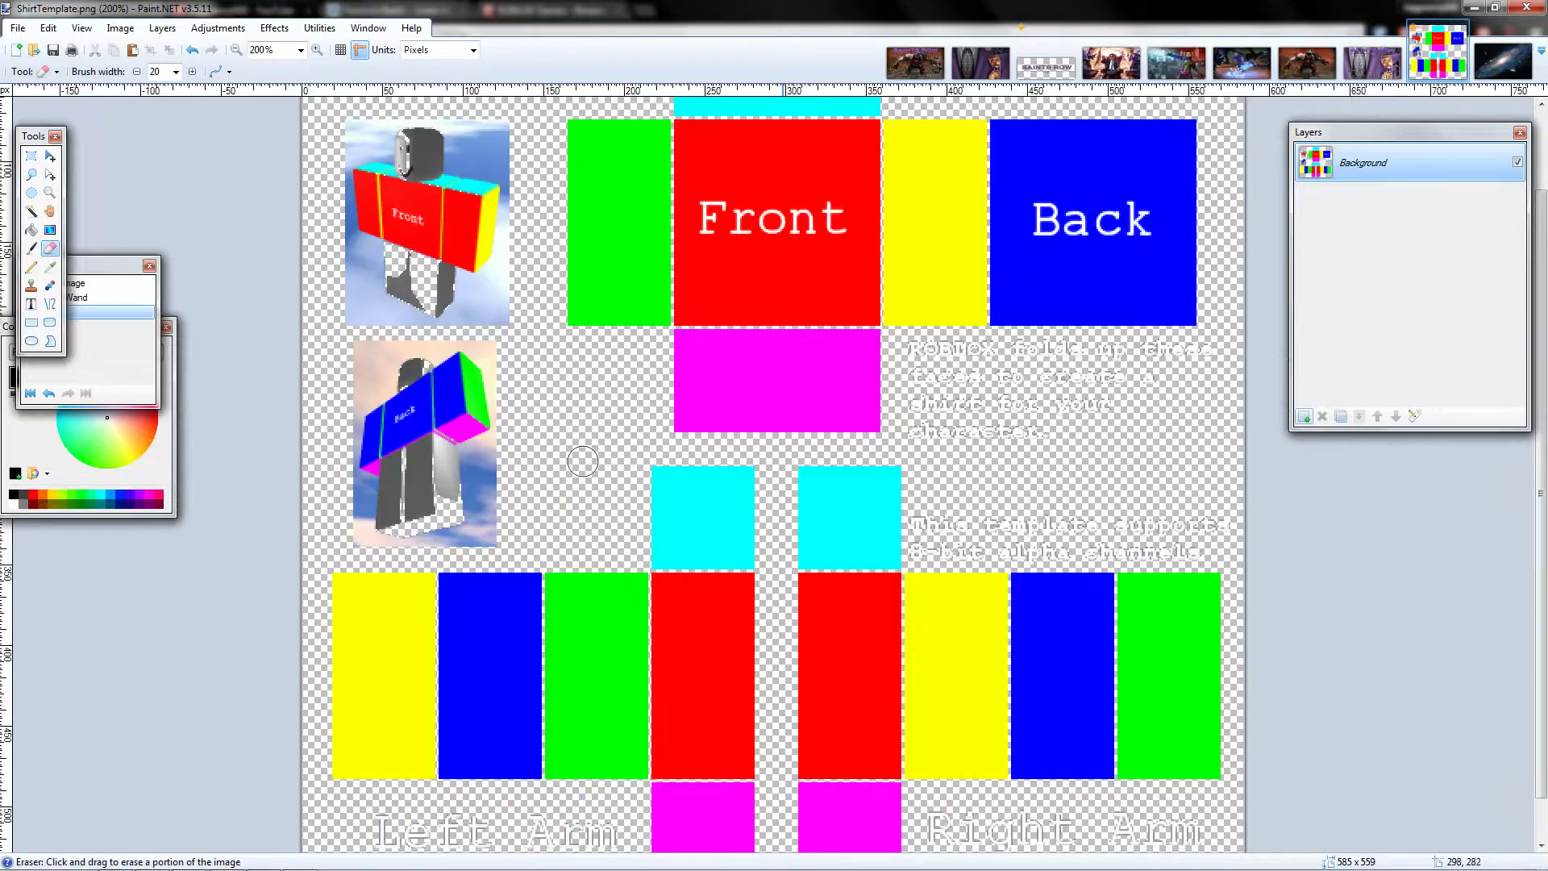
{"action": "scroll", "coordinate": [581, 459], "scroll_direction": "up", "scroll_amount": 3}
{"action": "left_click", "coordinate": [237, 49]}
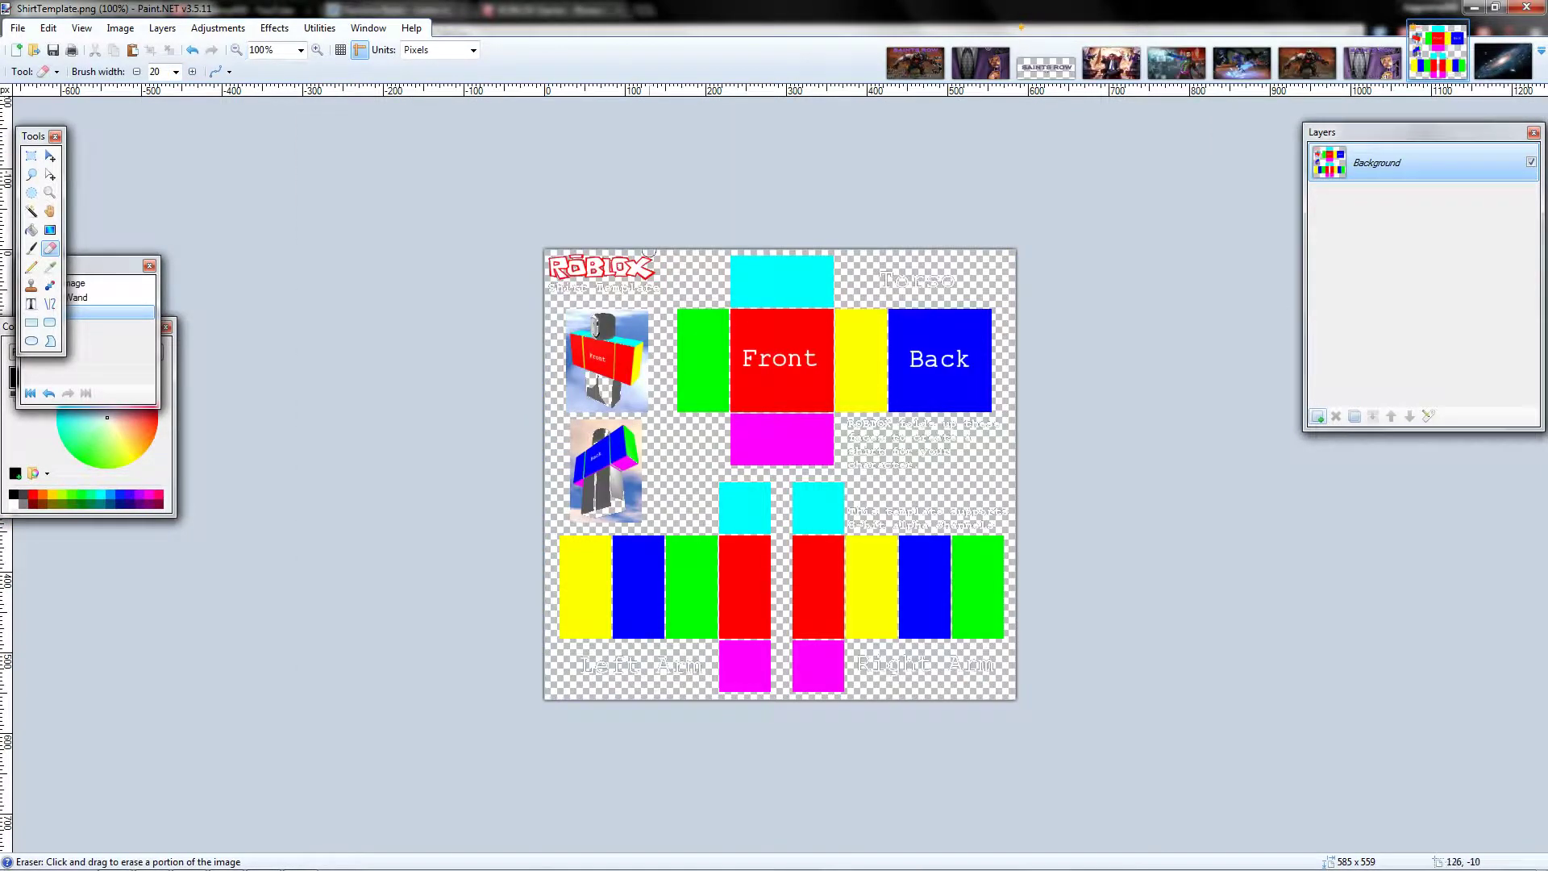
{"action": "left_click", "coordinate": [317, 49]}
{"action": "scroll", "coordinate": [525, 203], "scroll_direction": "up", "scroll_amount": 1}
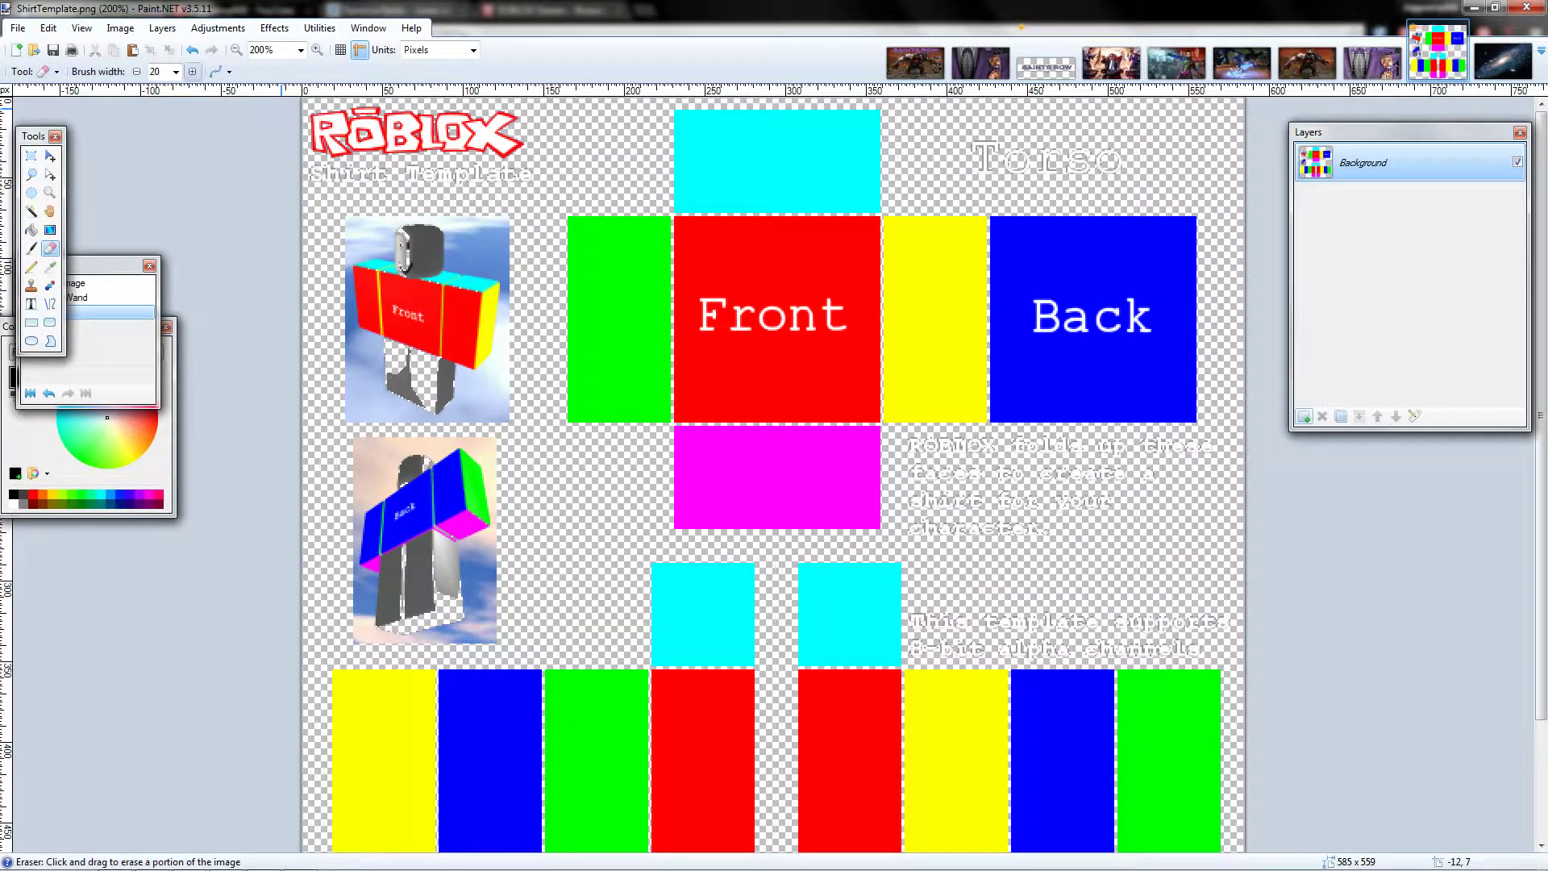
- Erase the ROBLOX logo, the Shirt Template title, both sample figures and the Torso label with an 85-wide Eraser
{"action": "left_click", "coordinate": [175, 71]}
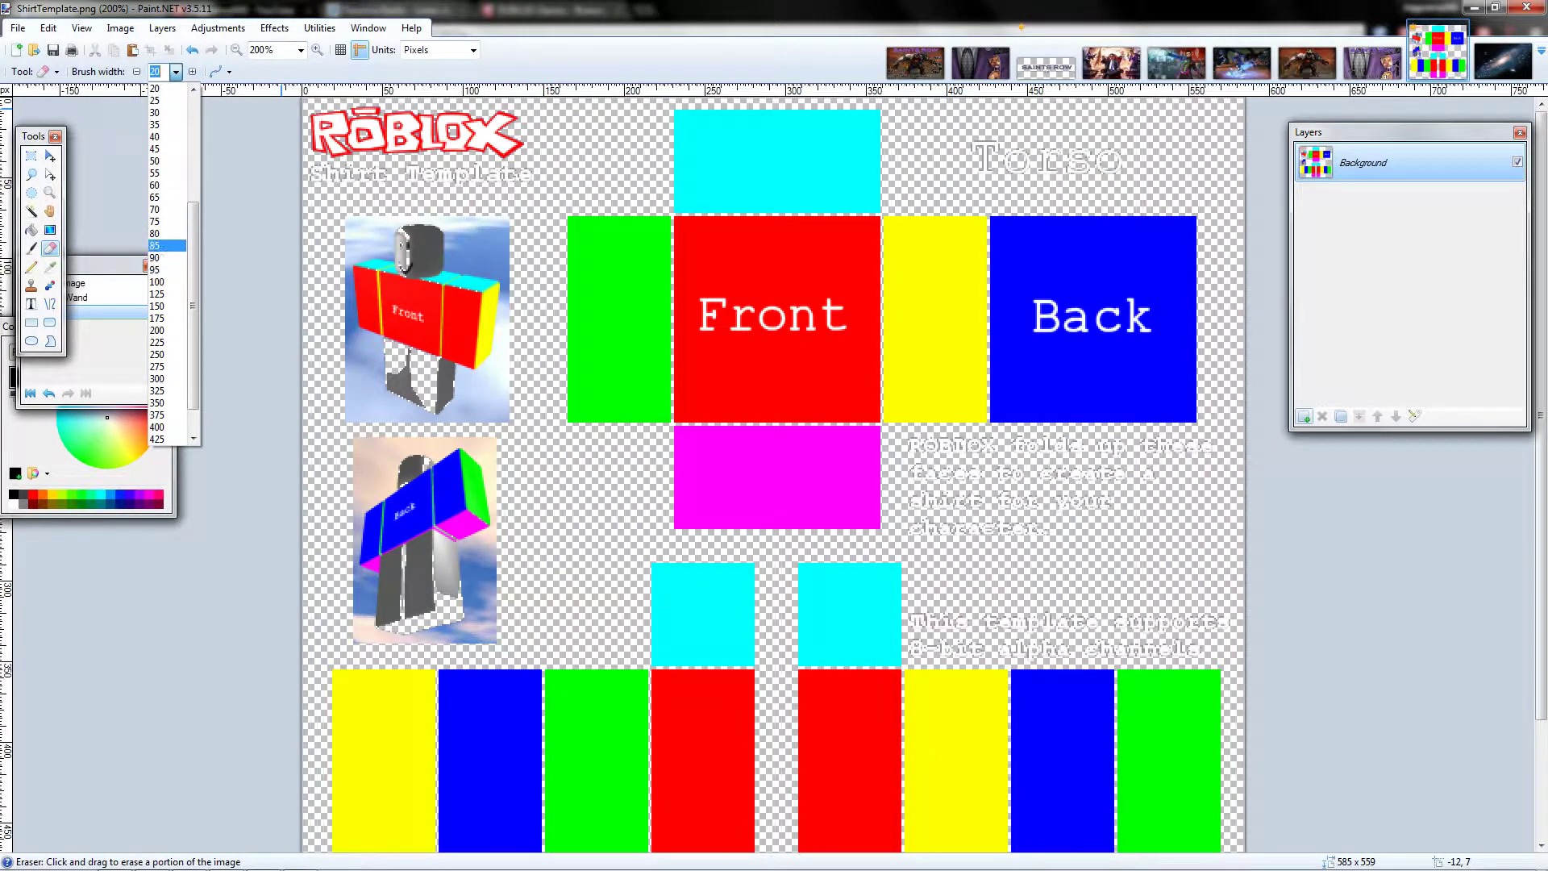
{"action": "left_click", "coordinate": [157, 245]}
{"action": "mouse_move", "coordinate": [424, 557]}
{"action": "left_mouse_down"}
{"action": "mouse_move", "coordinate": [418, 595]}
{"action": "mouse_move", "coordinate": [407, 576]}
{"action": "mouse_move", "coordinate": [452, 564]}
{"action": "mouse_move", "coordinate": [435, 484]}
{"action": "mouse_move", "coordinate": [373, 425]}
{"action": "mouse_move", "coordinate": [379, 145]}
{"action": "mouse_move", "coordinate": [380, 215]}
{"action": "mouse_move", "coordinate": [428, 146]}
{"action": "mouse_move", "coordinate": [492, 169]}
{"action": "mouse_move", "coordinate": [461, 389]}
{"action": "left_mouse_up"}
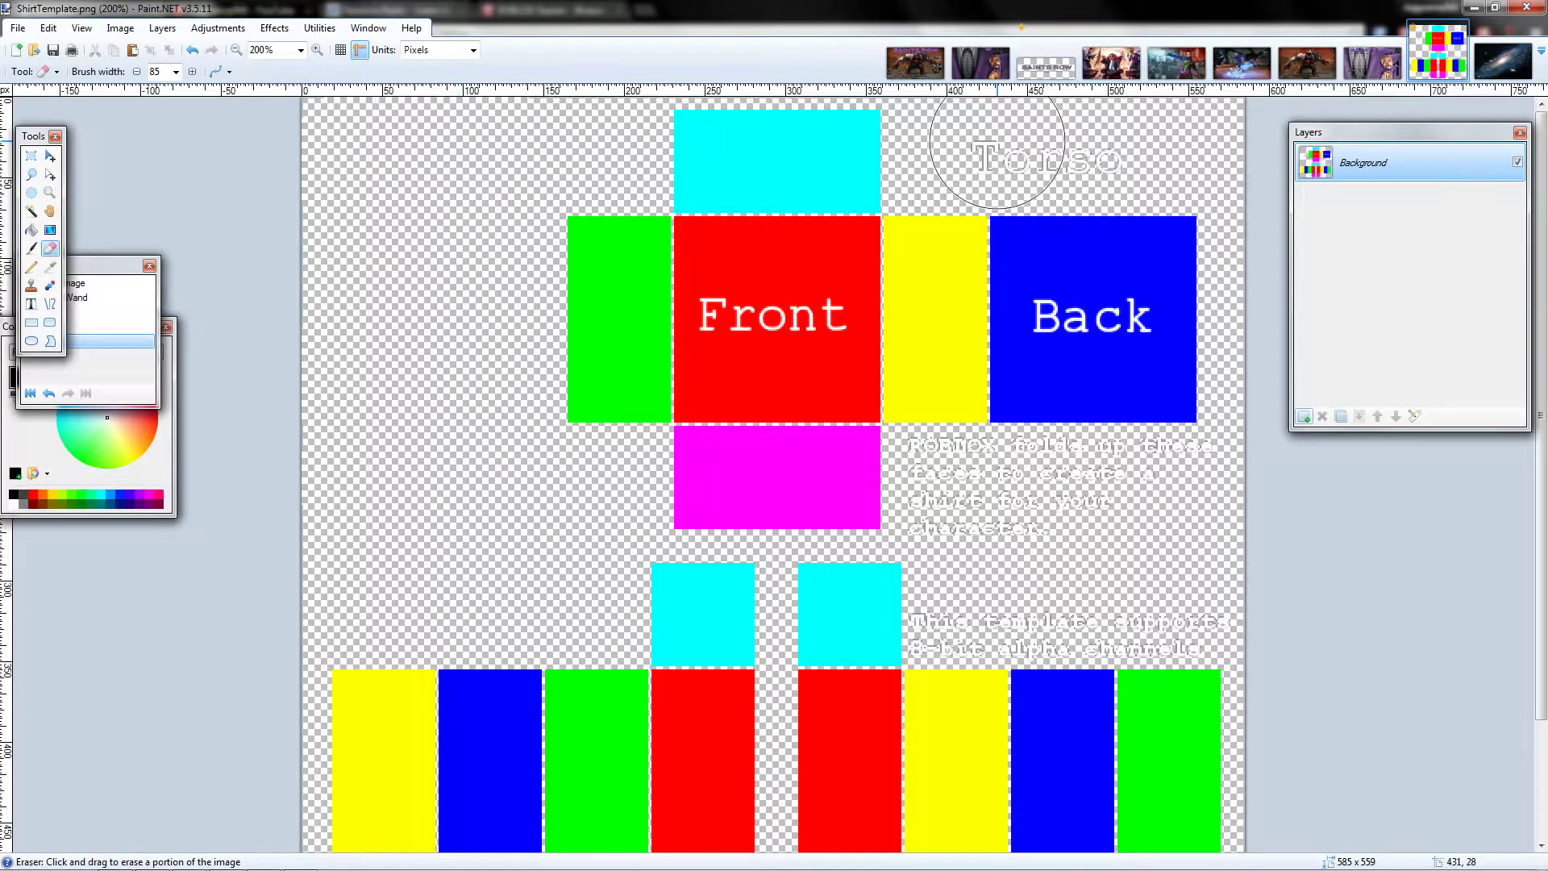
{"action": "left_click_drag", "start_coordinate": [992, 157], "coordinate": [1113, 157]}
- Erase the remaining explanatory text and arm labels around the coloured panels, reducing the Eraser's brush width to 30
{"action": "left_click_drag", "start_coordinate": [1029, 500], "coordinate": [959, 492]}
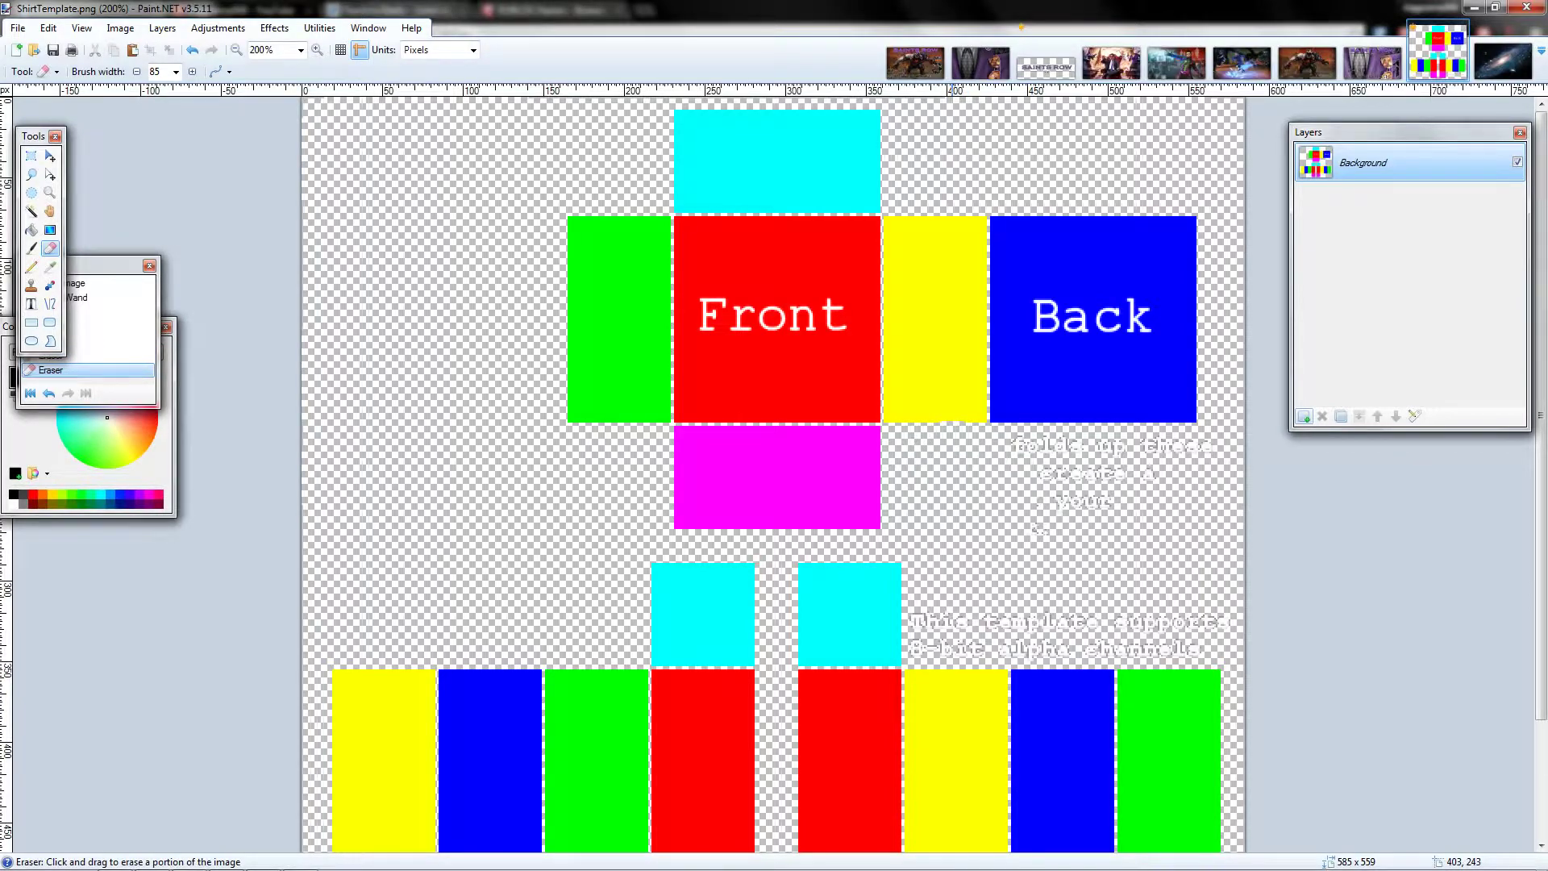
{"action": "left_click", "coordinate": [192, 49]}
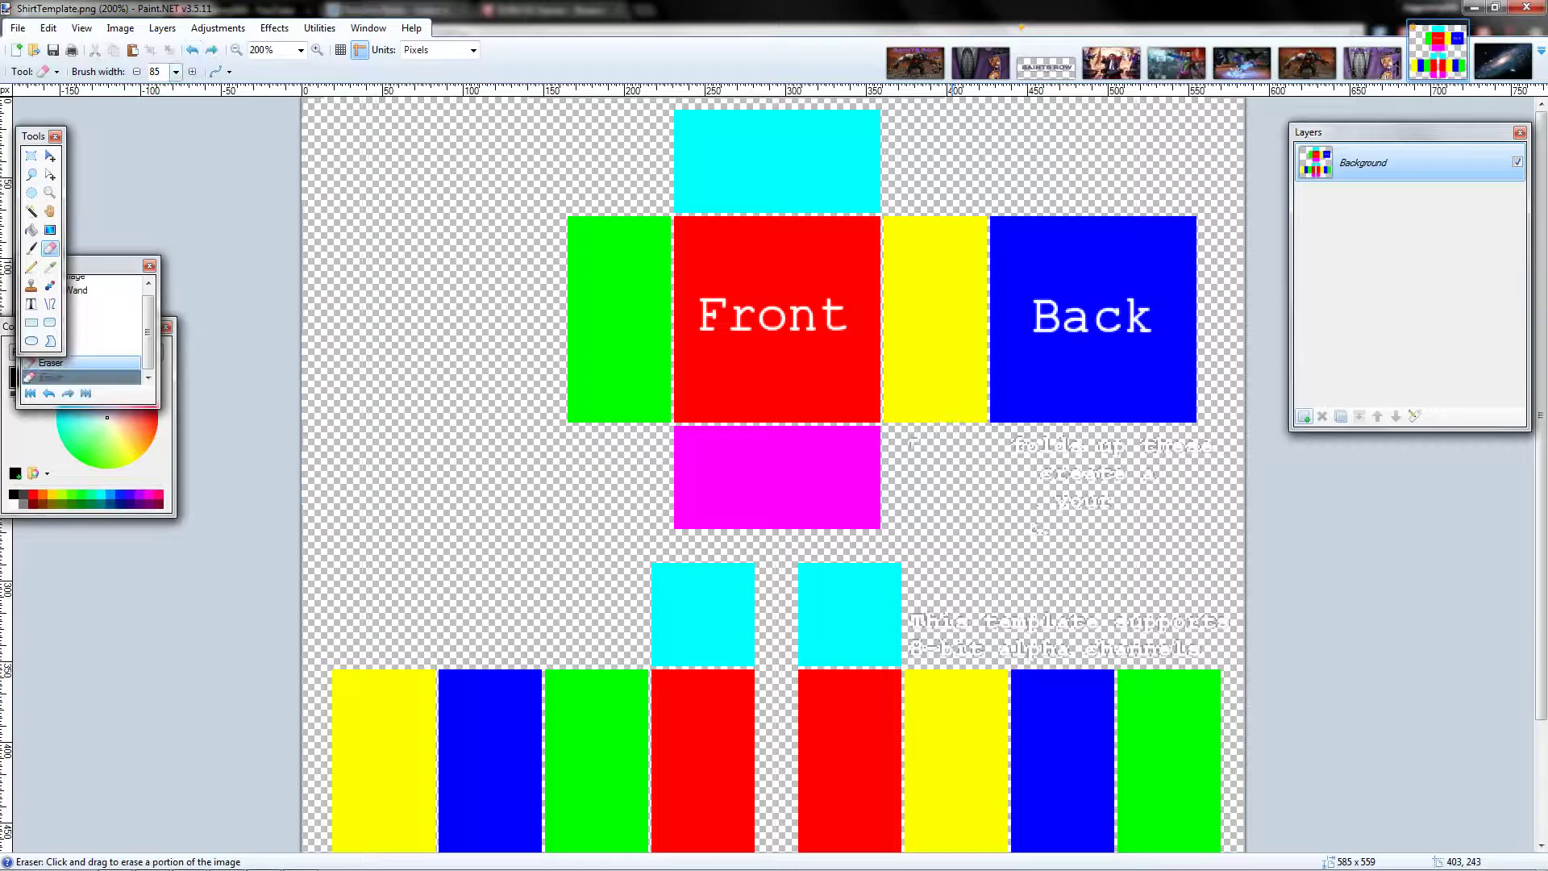
{"action": "left_click", "coordinate": [176, 71]}
{"action": "left_click", "coordinate": [166, 252]}
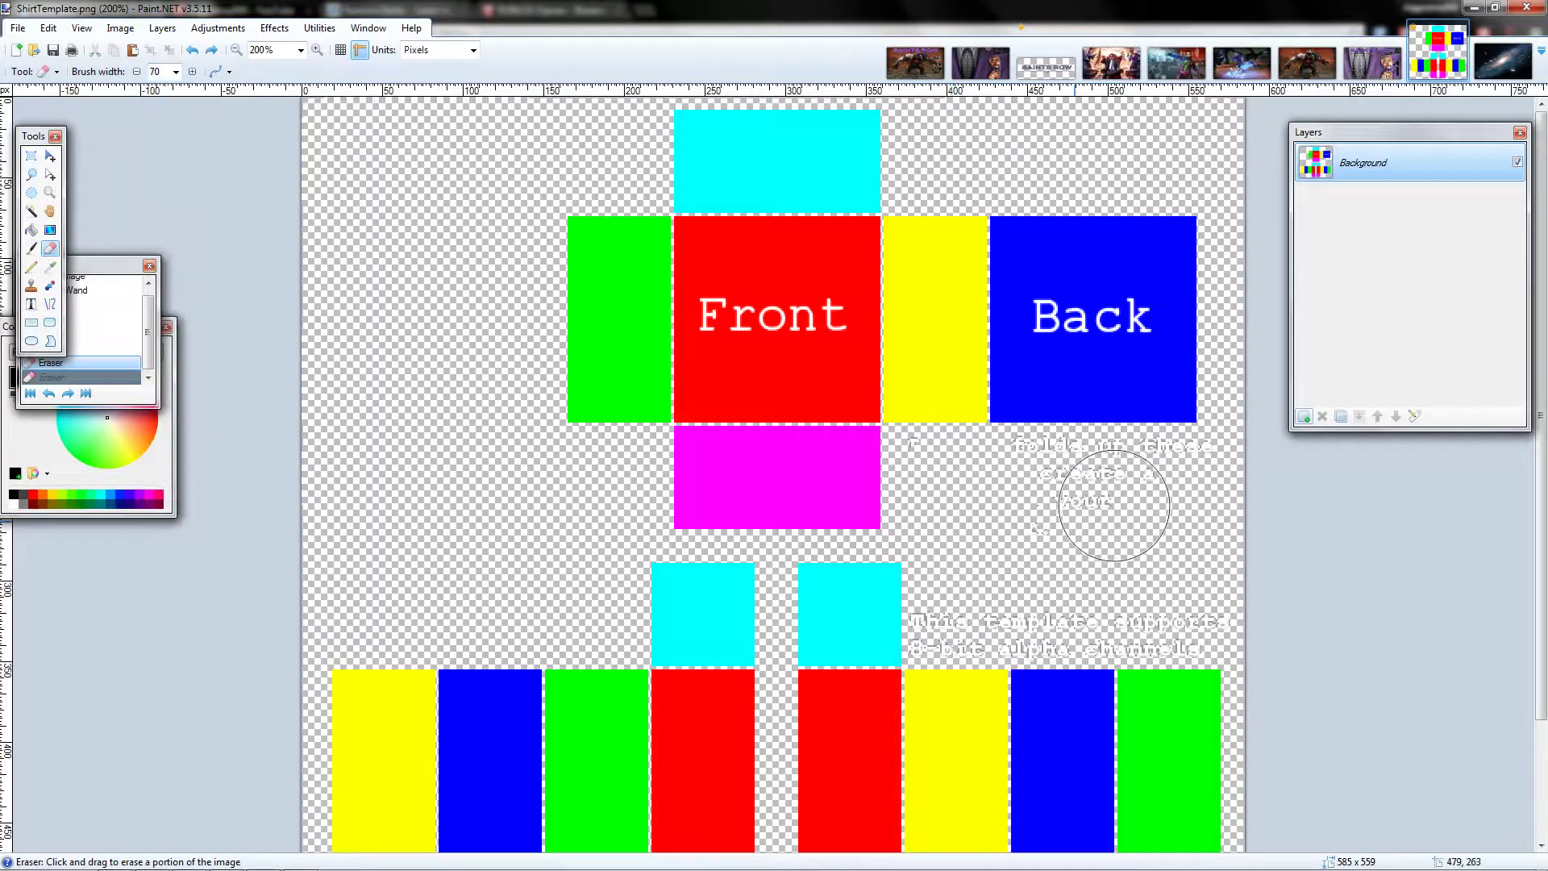
{"action": "left_click", "coordinate": [176, 71]}
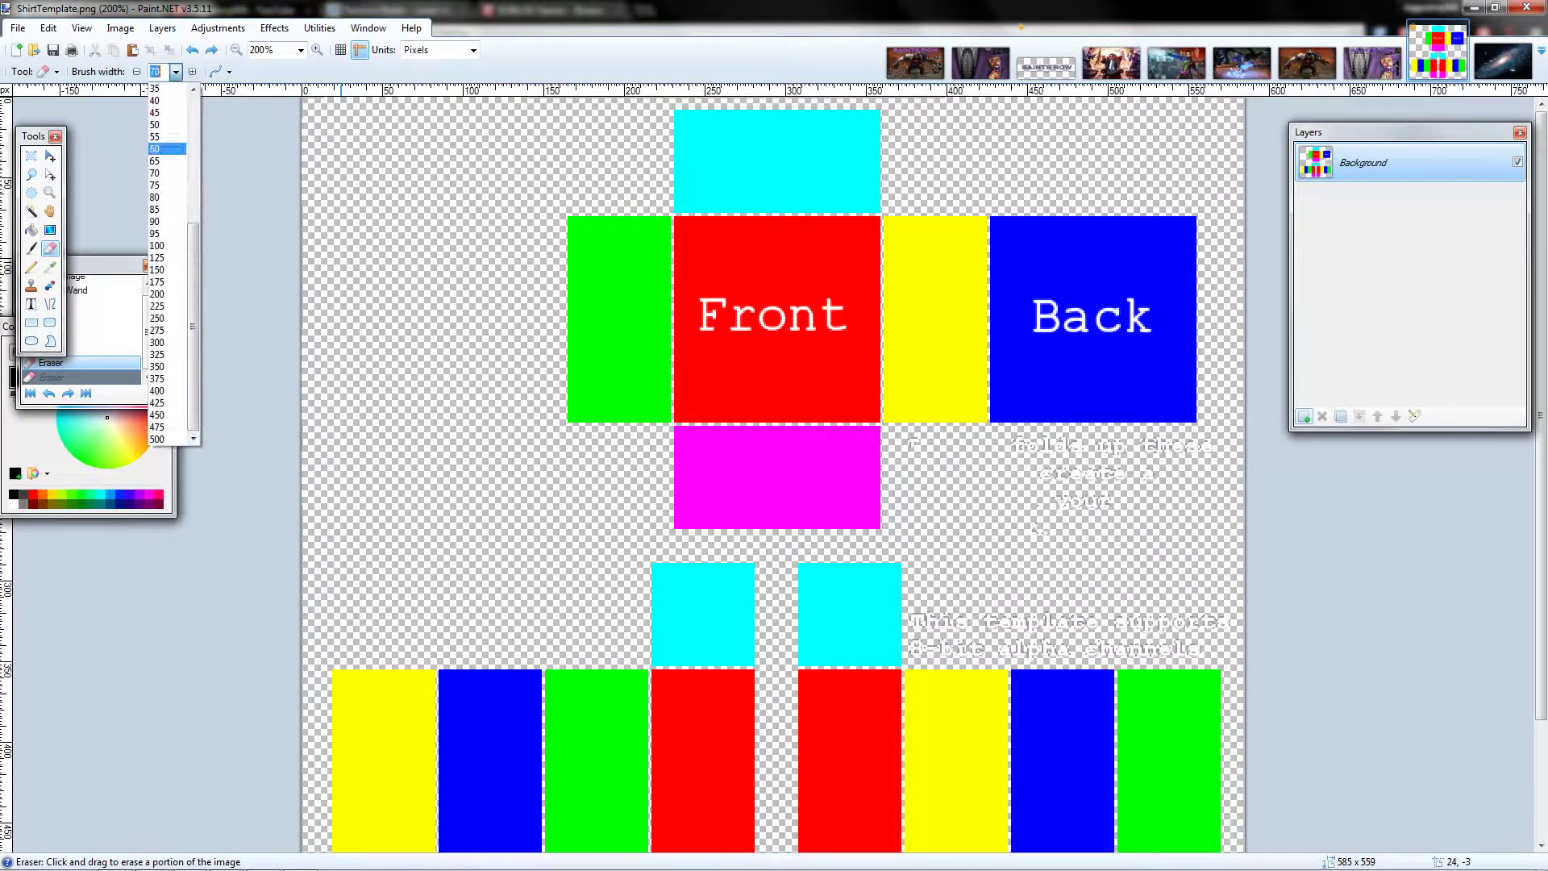
{"action": "scroll", "coordinate": [166, 149], "scroll_direction": "up", "scroll_amount": 4}
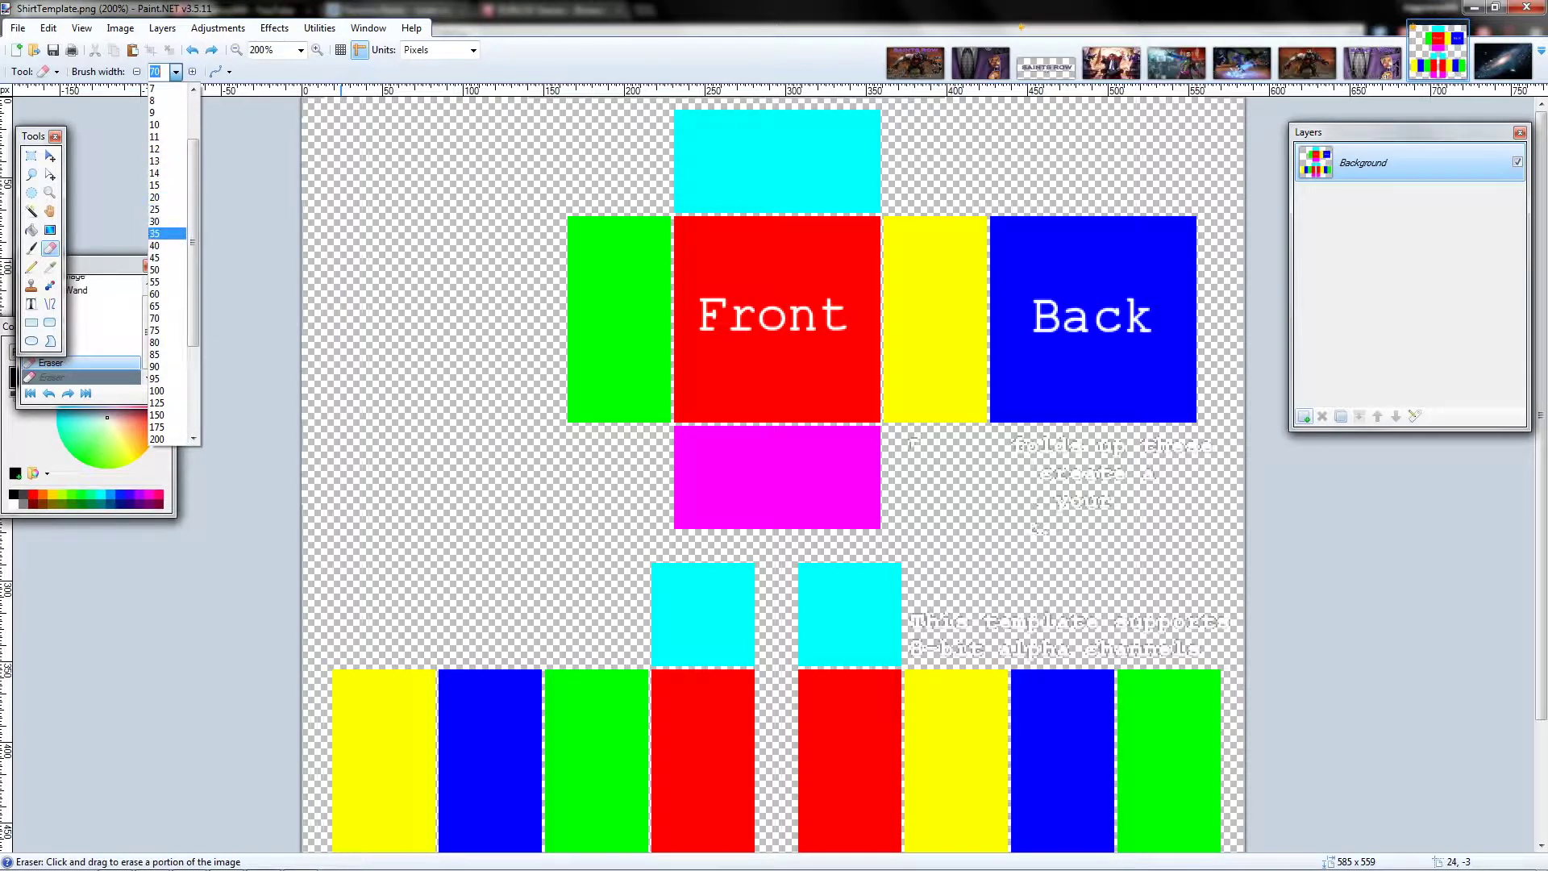
{"action": "left_click", "coordinate": [166, 221]}
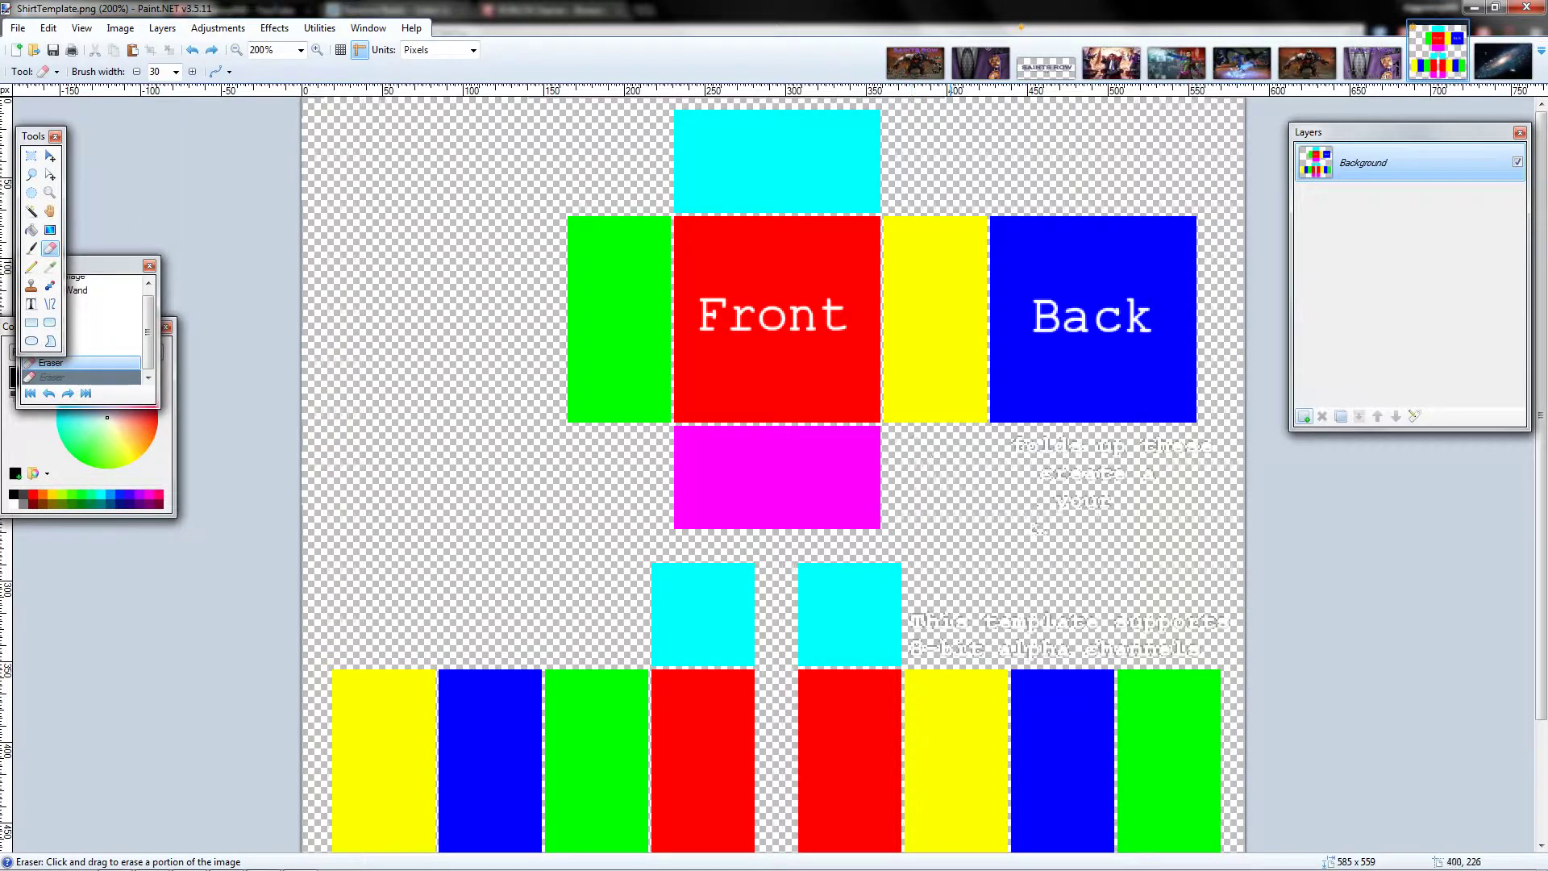
{"action": "mouse_move", "coordinate": [1084, 472]}
{"action": "left_mouse_down"}
{"action": "mouse_move", "coordinate": [1030, 464]}
{"action": "mouse_move", "coordinate": [1201, 448]}
{"action": "mouse_move", "coordinate": [1072, 502]}
{"action": "left_mouse_up"}
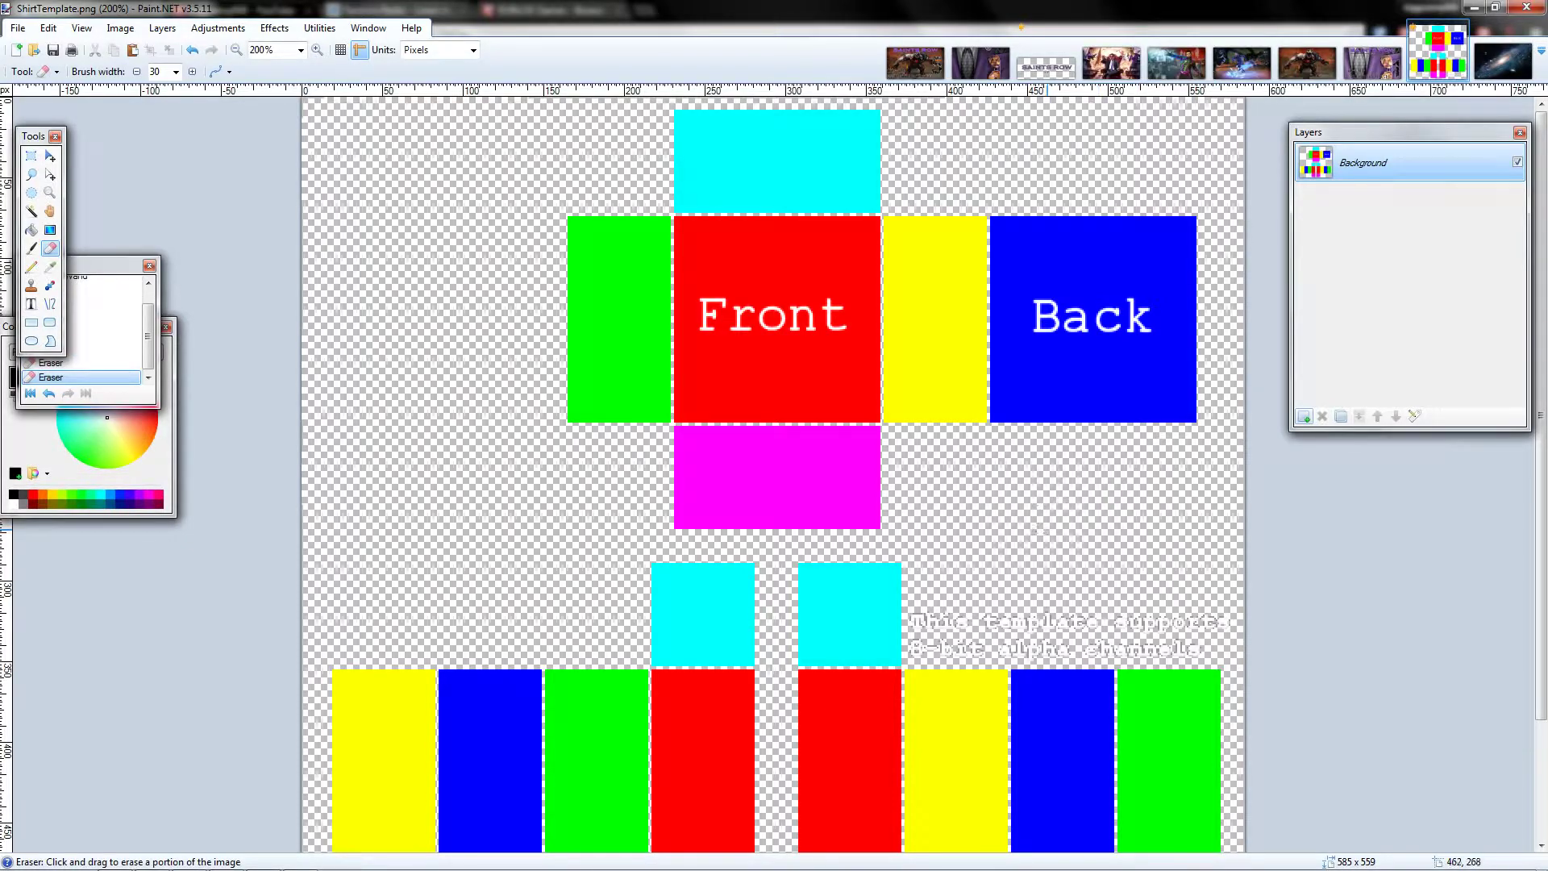
{"action": "scroll", "coordinate": [1002, 495], "scroll_direction": "down", "scroll_amount": 3}
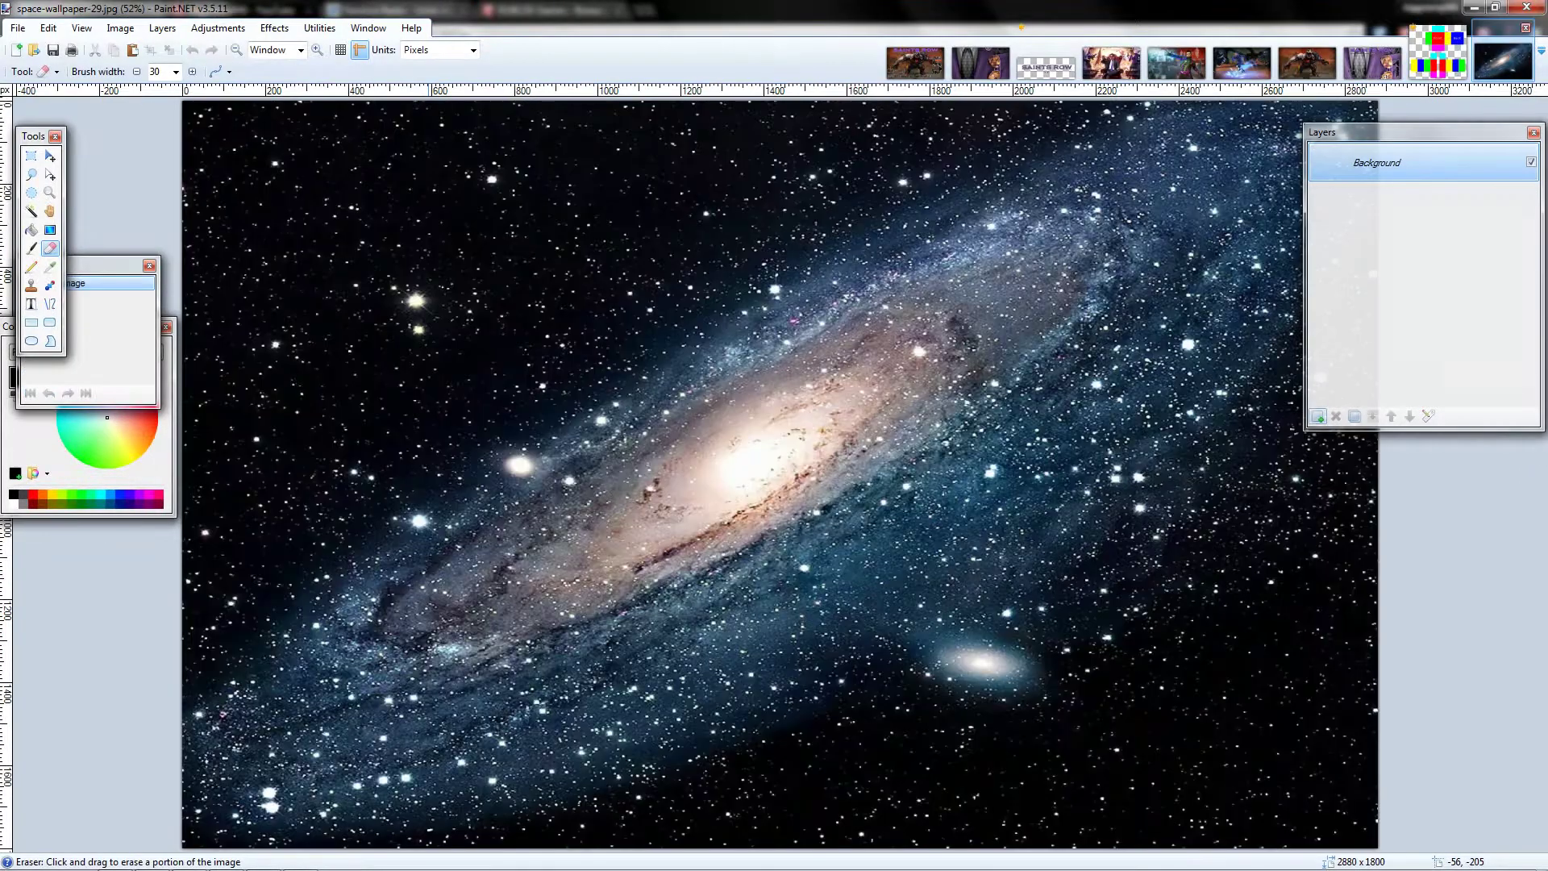
- Copy the whole space-wallpaper-29.jpg image and return to ShirtTemplate.png
{"action": "left_click", "coordinate": [1503, 61]}
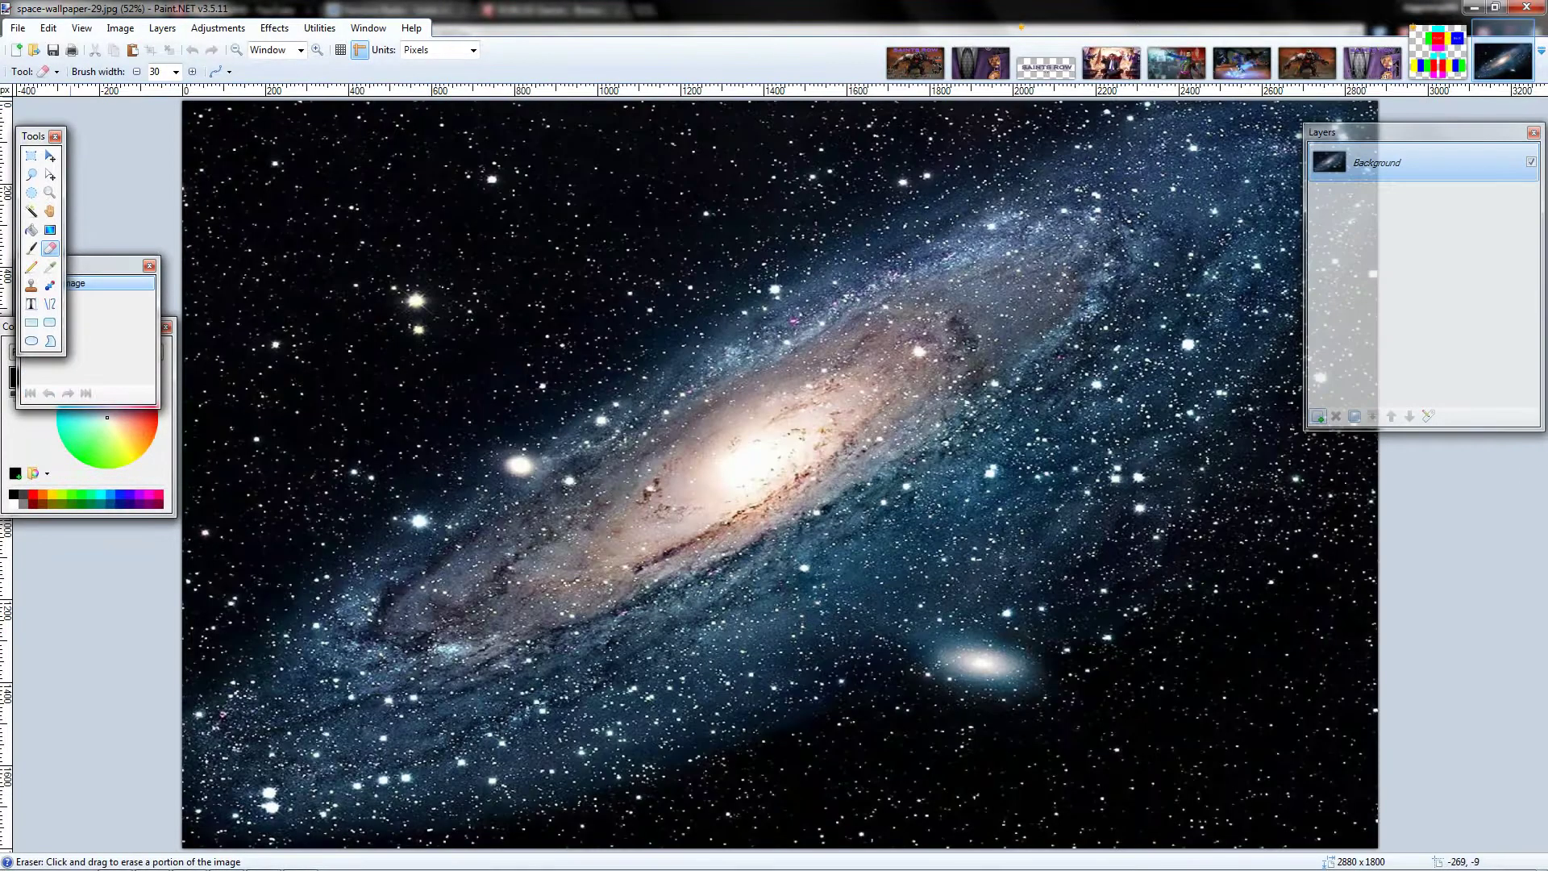
{"action": "key", "text": "s"}
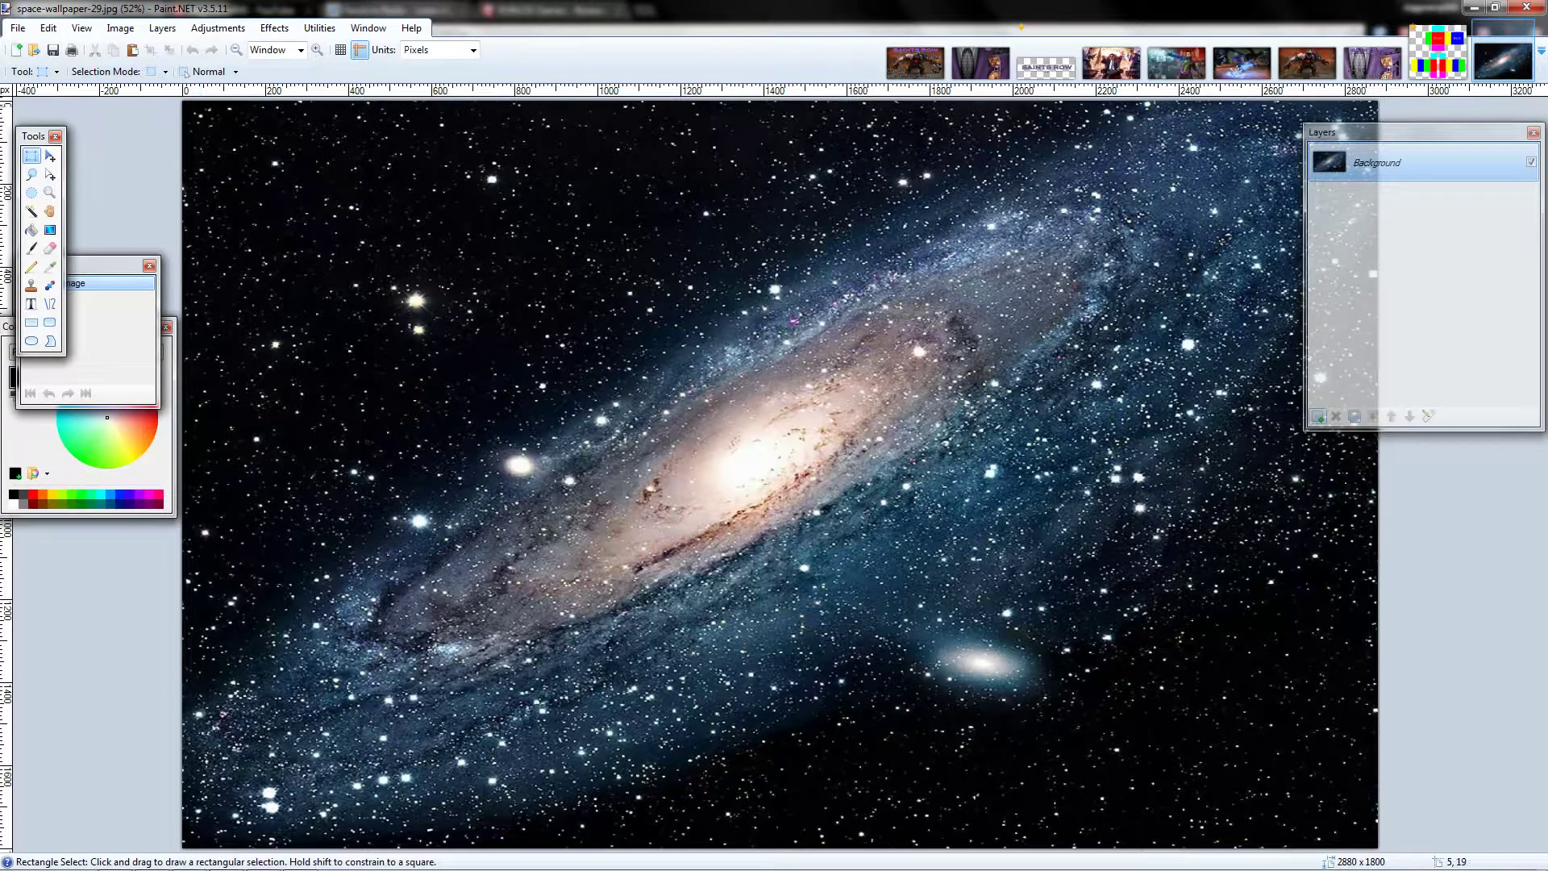
{"action": "left_click_drag", "start_coordinate": [184, 107], "coordinate": [1547, 869]}
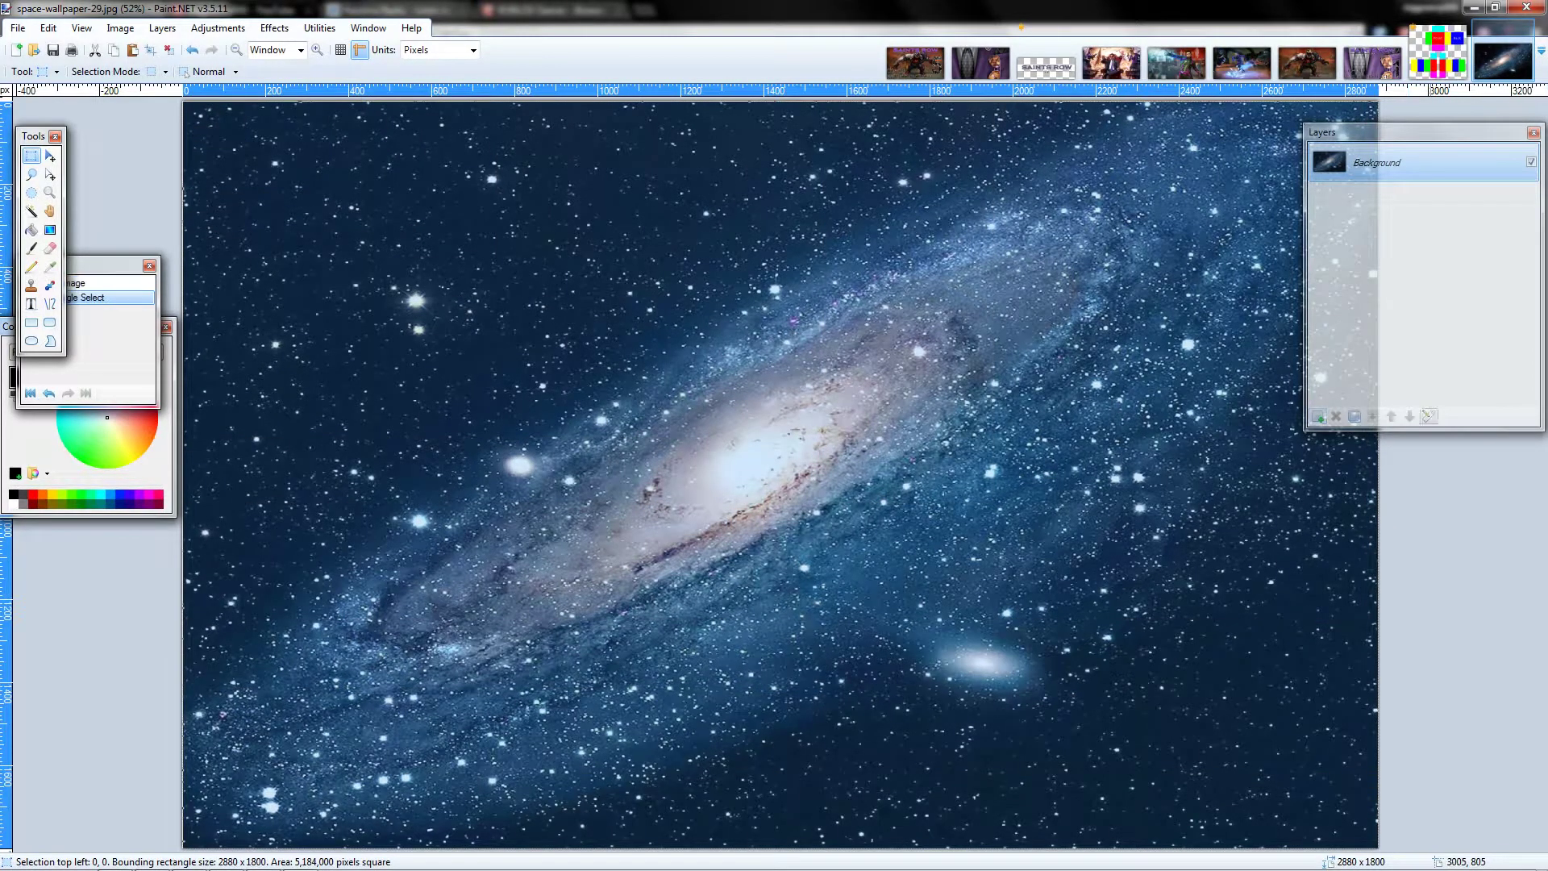
{"action": "left_click", "coordinate": [1437, 52]}
- Try to paste the space wallpaper directly onto the template's Background layer while keeping the canvas size
{"action": "key", "text": "ctrl+v"}
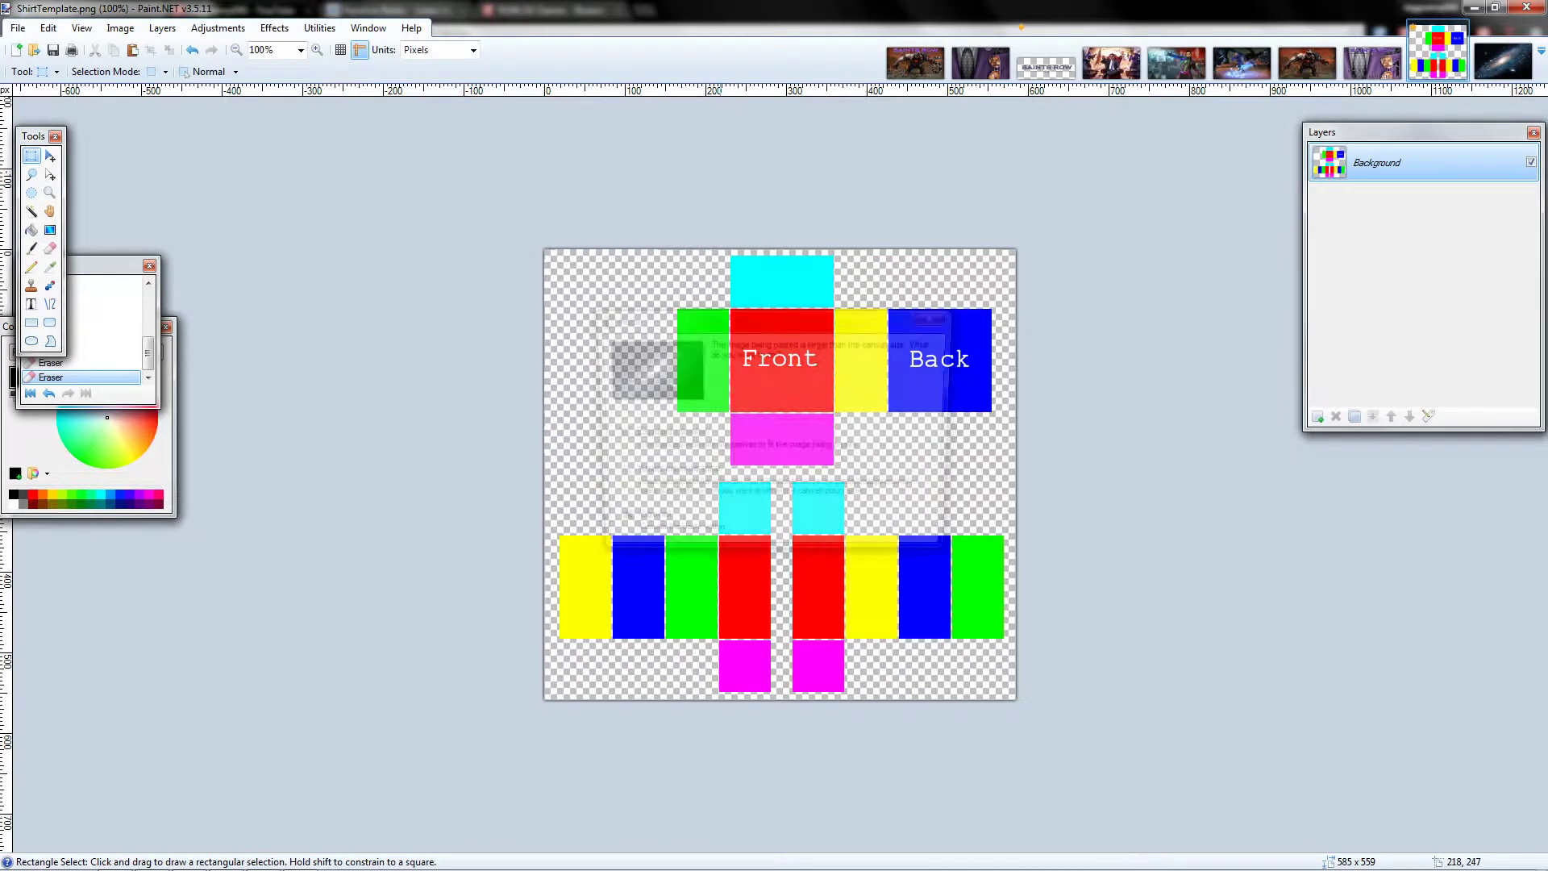
{"action": "left_click", "coordinate": [774, 485]}
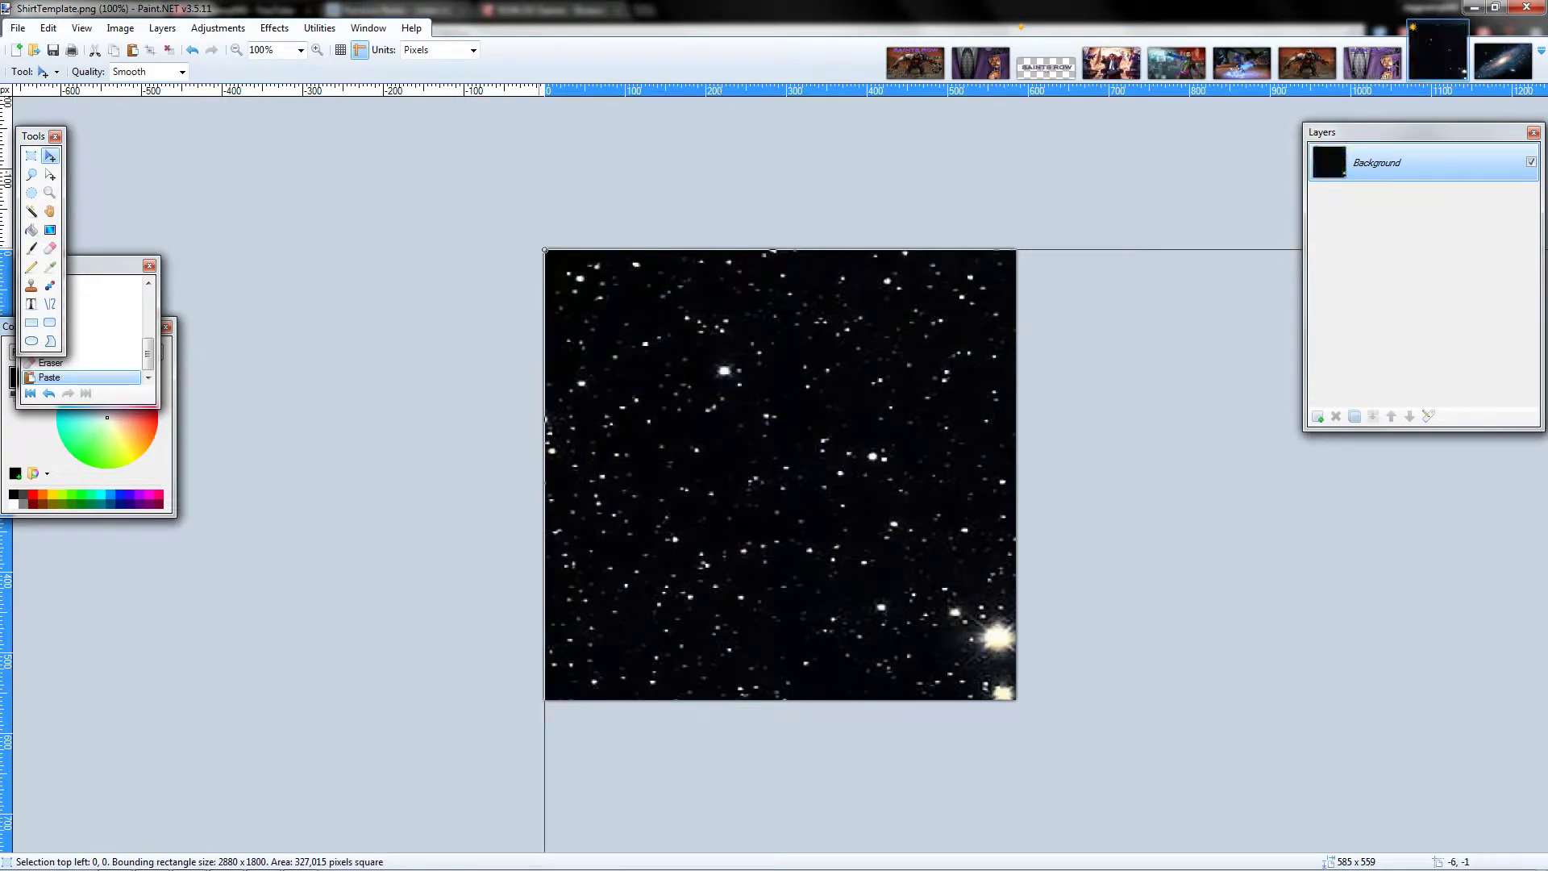
{"action": "left_click_drag", "start_coordinate": [545, 250], "coordinate": [563, 263]}
{"action": "left_click", "coordinate": [191, 50]}
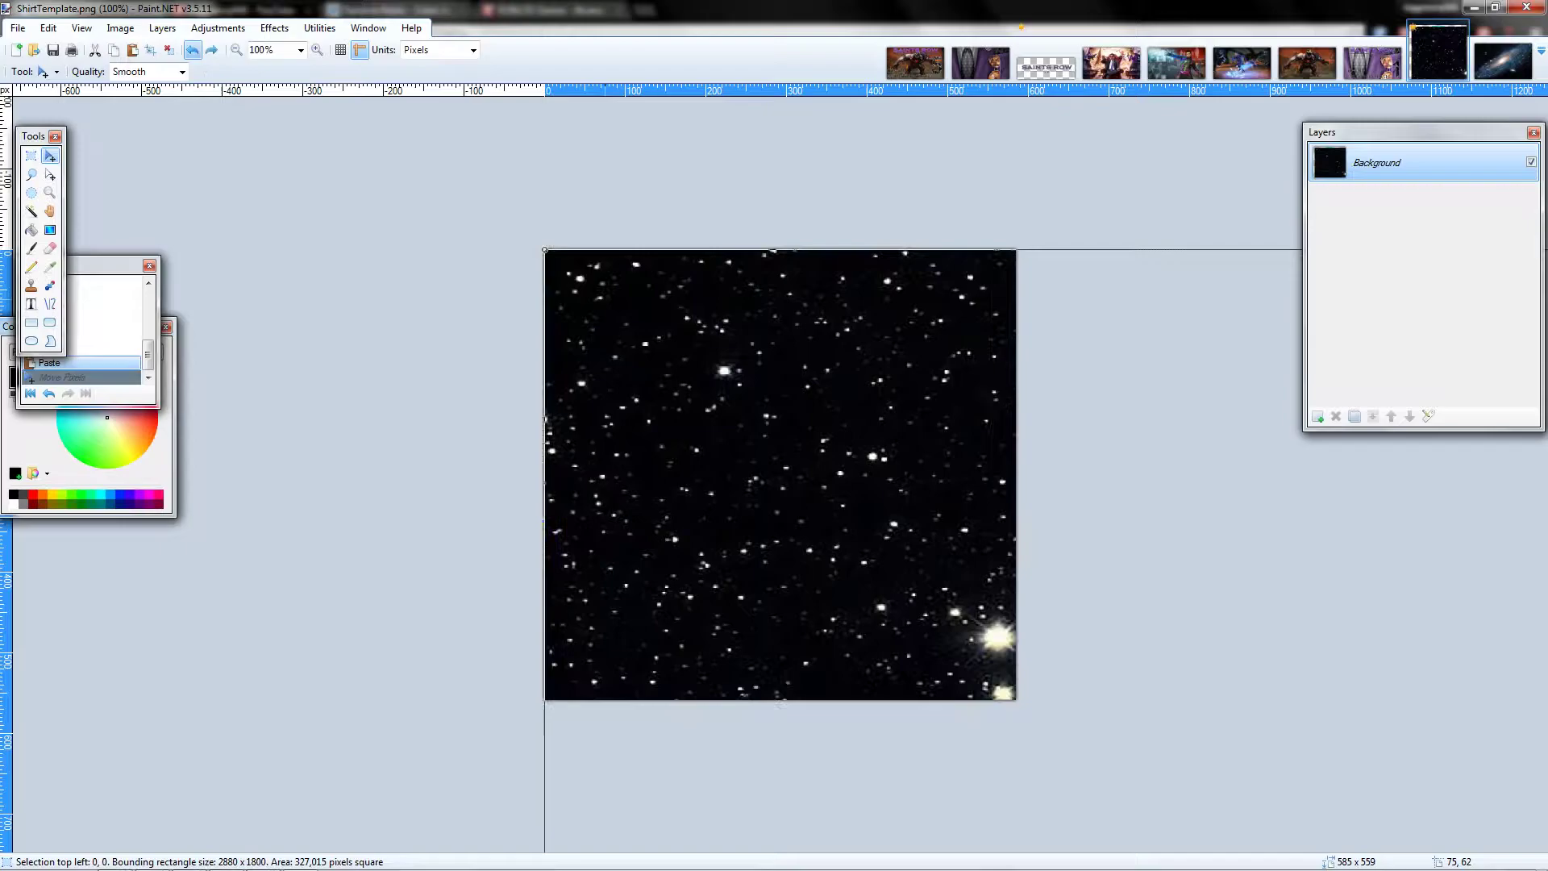
{"action": "left_click", "coordinate": [192, 50]}
- Paste the space wallpaper onto a new layer placed beneath the Background layer, keeping the canvas size
{"action": "left_click", "coordinate": [162, 28]}
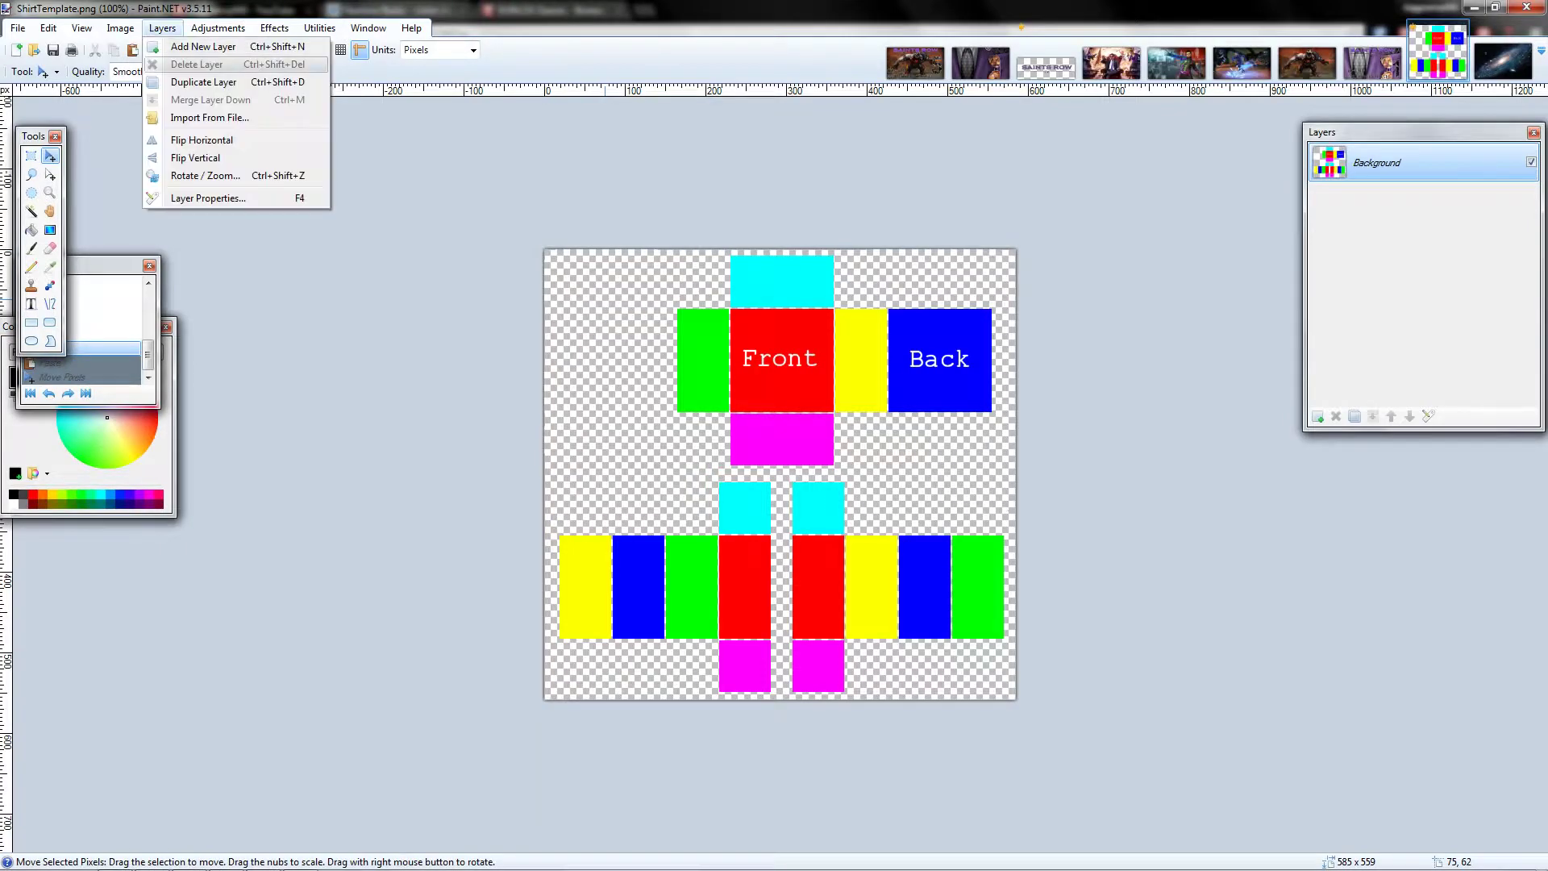
{"action": "left_click", "coordinate": [186, 38]}
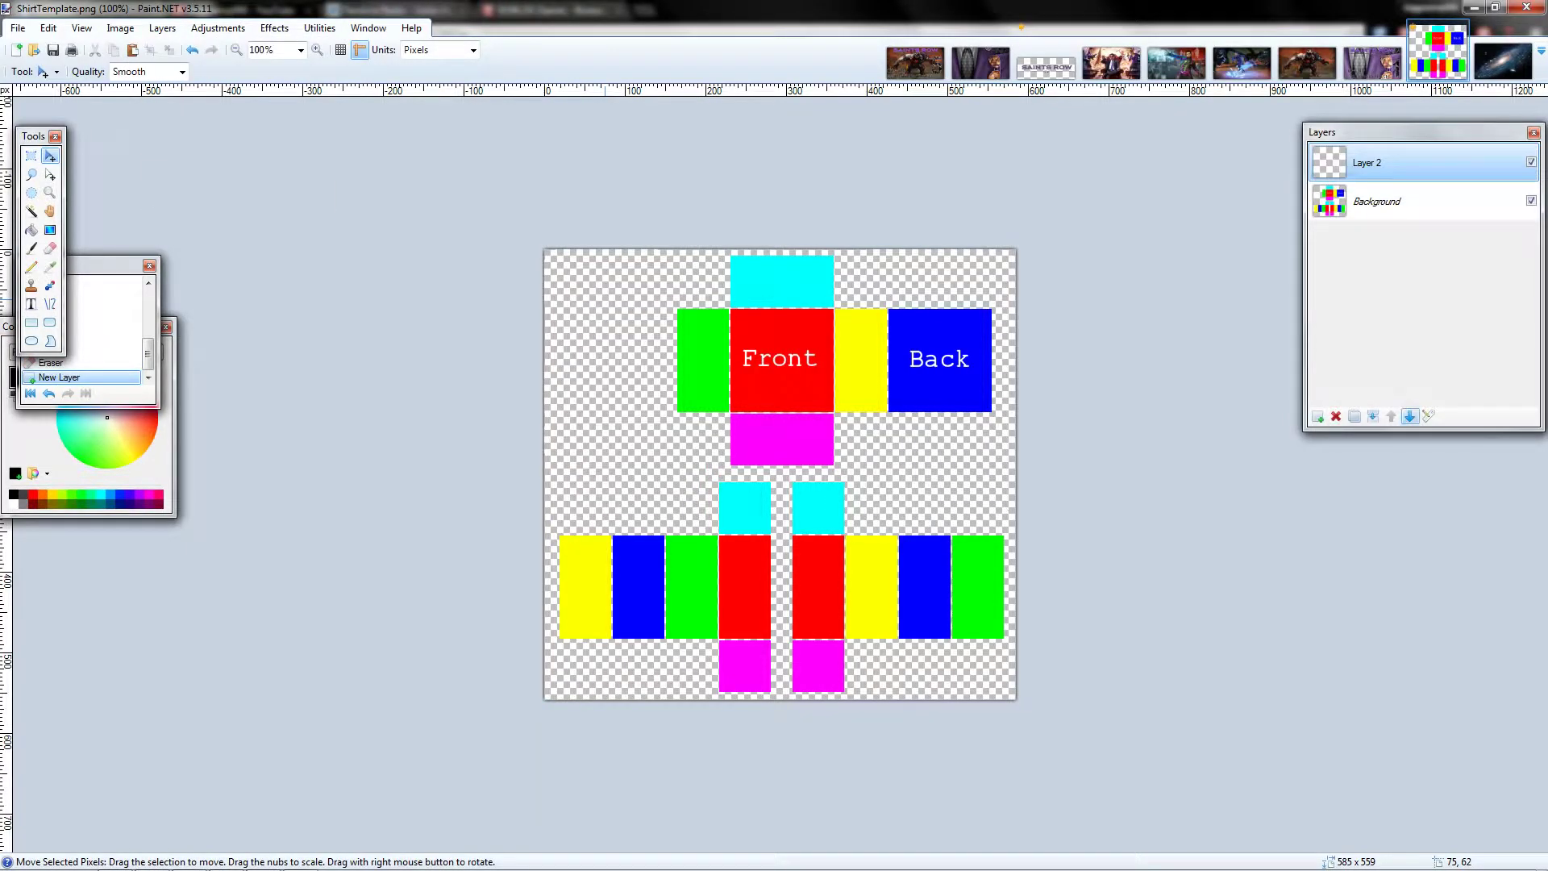
{"action": "left_click", "coordinate": [1409, 416]}
{"action": "key", "text": "ctrl+v"}
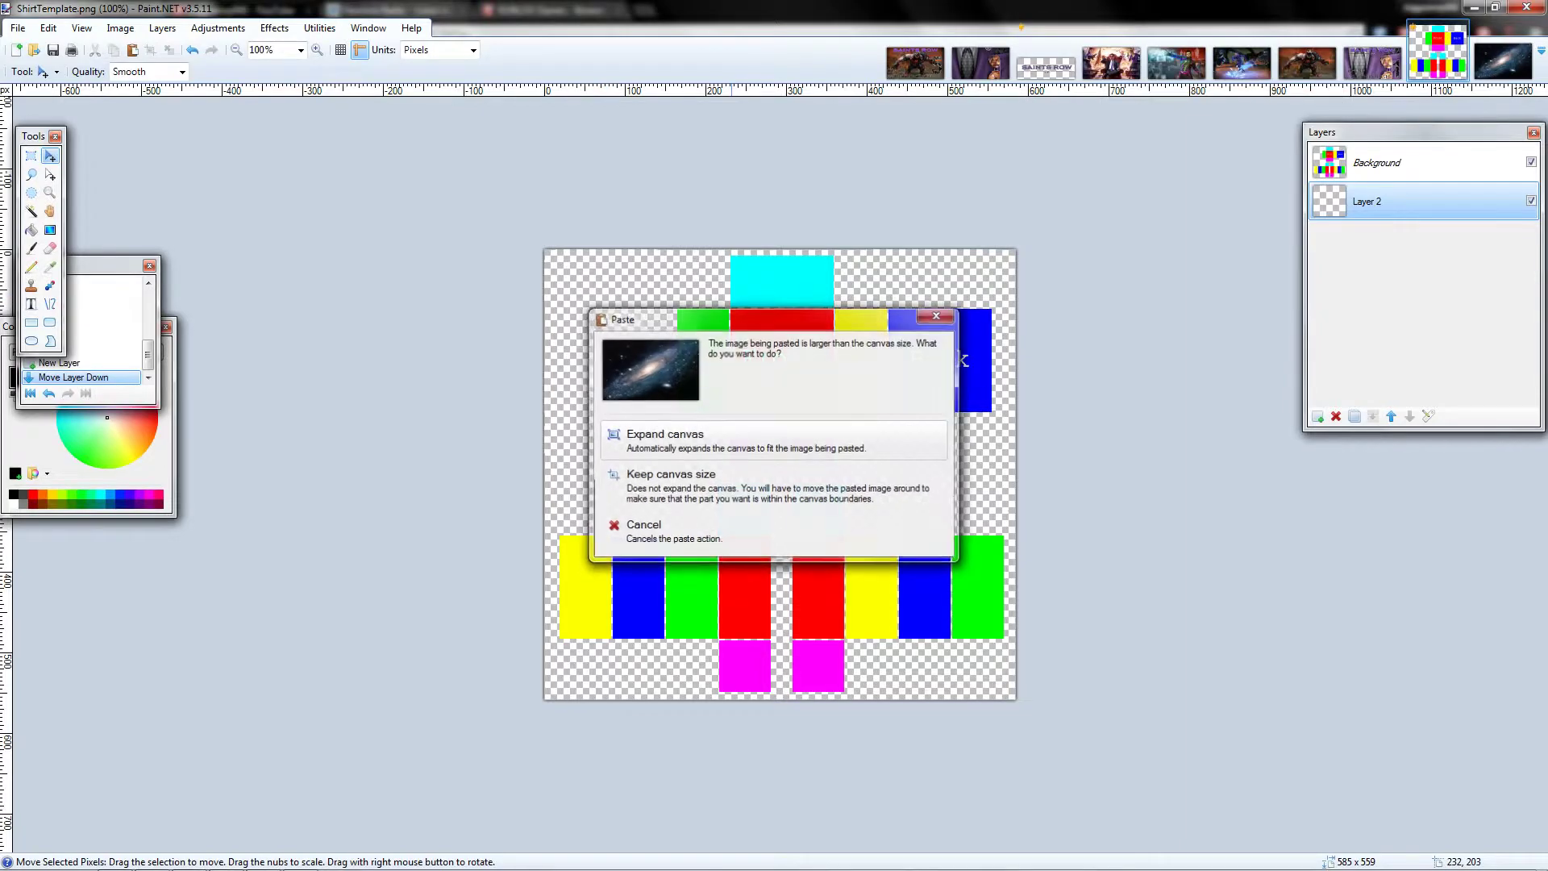
{"action": "left_click", "coordinate": [757, 484]}
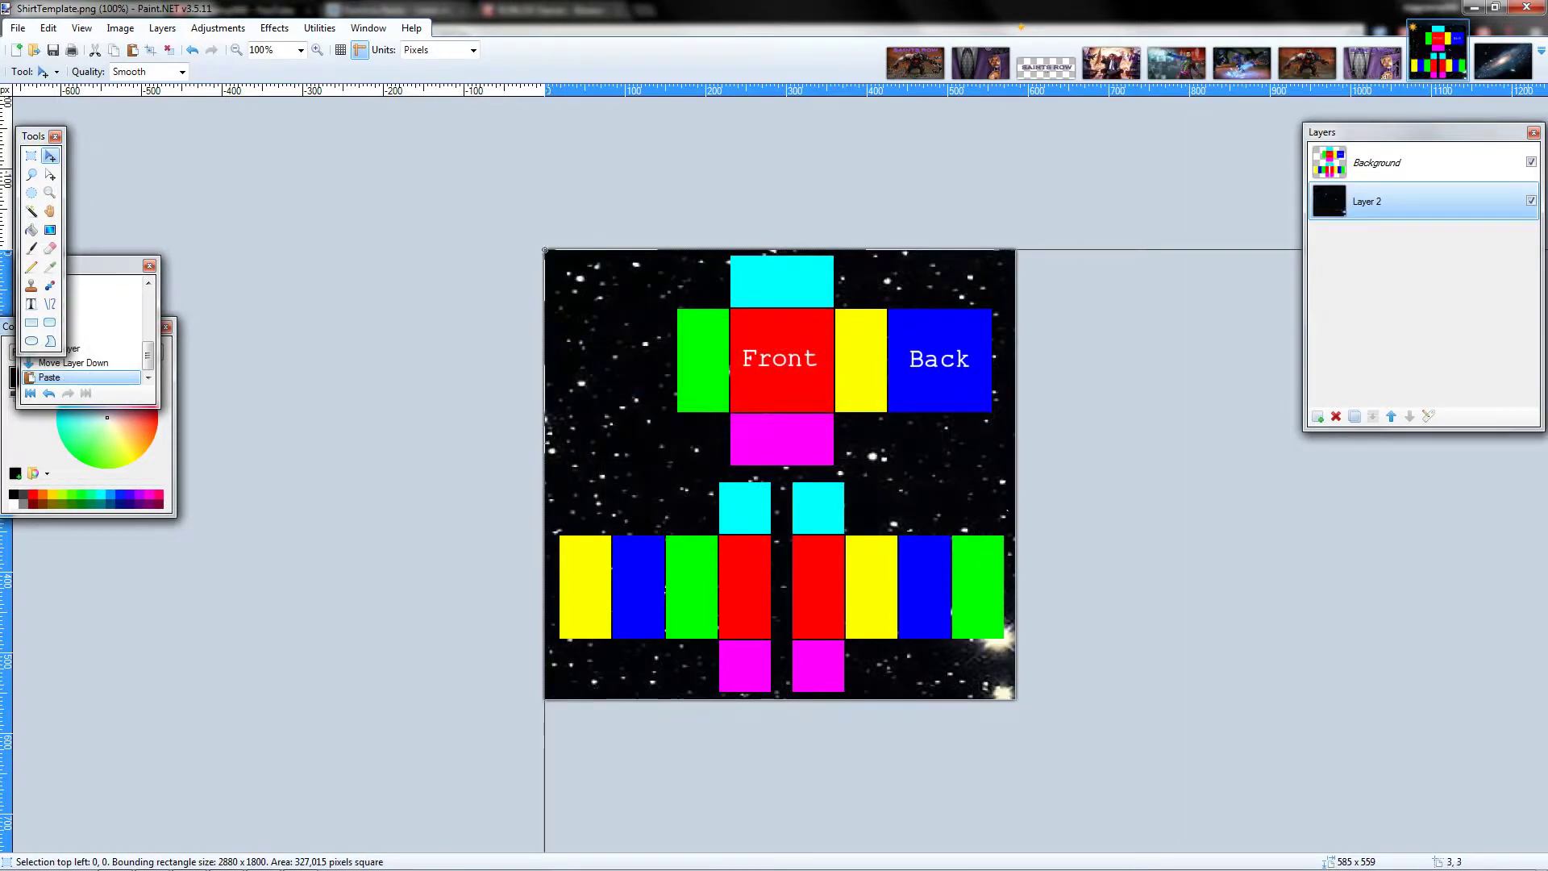
- Shrink the pasted galaxy image to about 546 x 505 pixels and align it with the canvas's upper-left corner
{"action": "left_click_drag", "start_coordinate": [546, 252], "coordinate": [1062, 536]}
{"action": "left_click_drag", "start_coordinate": [1279, 687], "coordinate": [658, 371]}
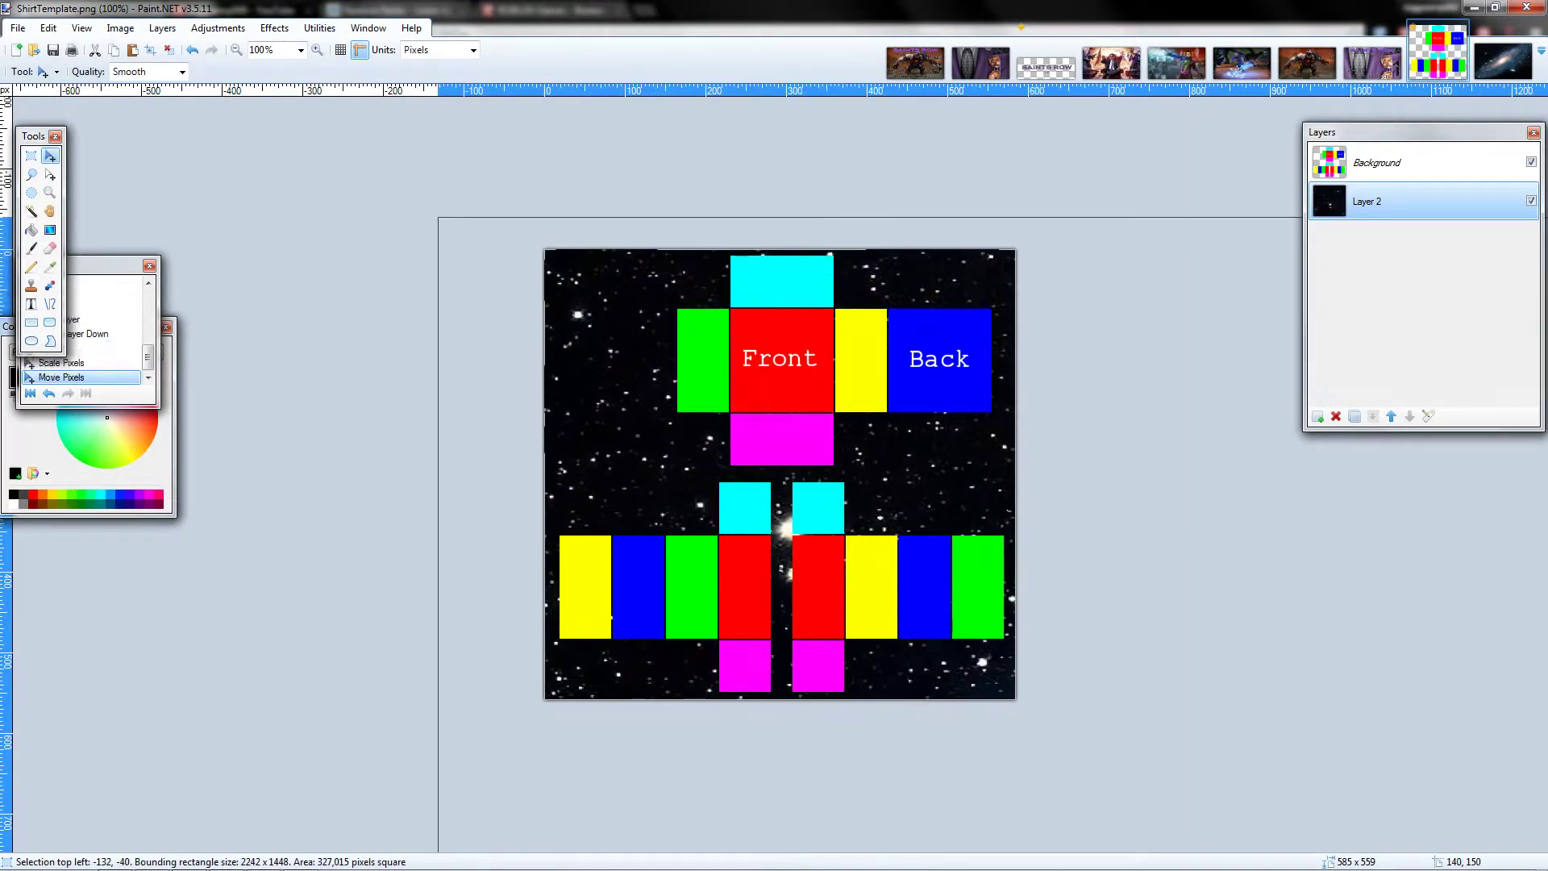
{"action": "left_click_drag", "start_coordinate": [437, 217], "coordinate": [878, 441]}
{"action": "left_click_drag", "start_coordinate": [1179, 641], "coordinate": [500, 300]}
{"action": "left_click_drag", "start_coordinate": [202, 100], "coordinate": [715, 376]}
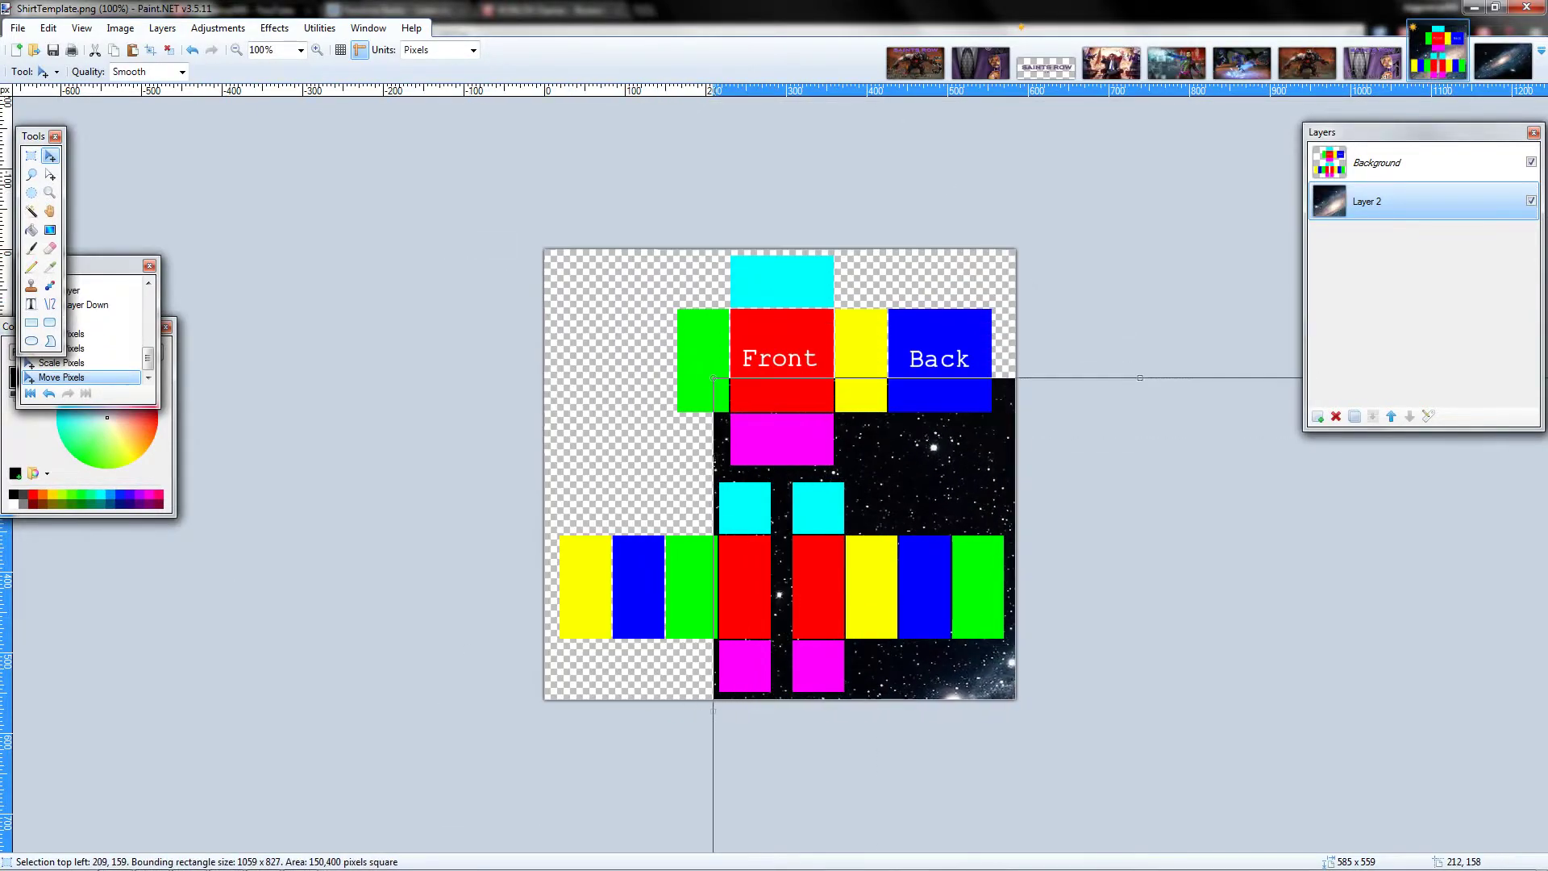
{"action": "left_click_drag", "start_coordinate": [930, 552], "coordinate": [511, 374]}
{"action": "left_click_drag", "start_coordinate": [294, 199], "coordinate": [708, 459]}
{"action": "left_click_drag", "start_coordinate": [919, 584], "coordinate": [753, 370]}
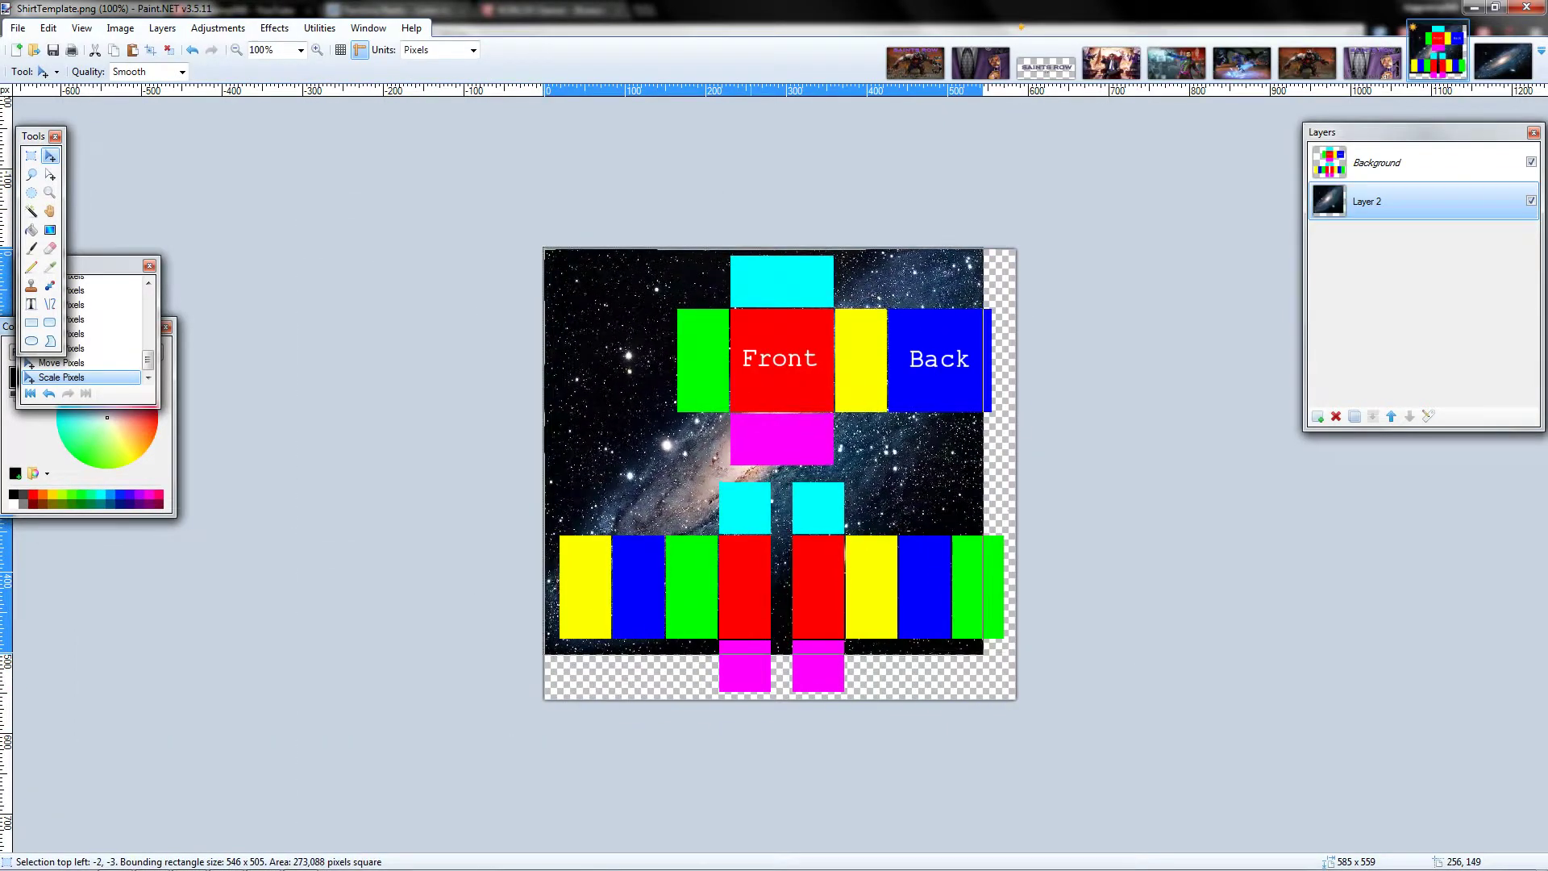
- Stretch the galaxy image to about 590 x 567 pixels so it covers the whole canvas, and deselect it
{"action": "left_click_drag", "start_coordinate": [981, 447], "coordinate": [1019, 441]}
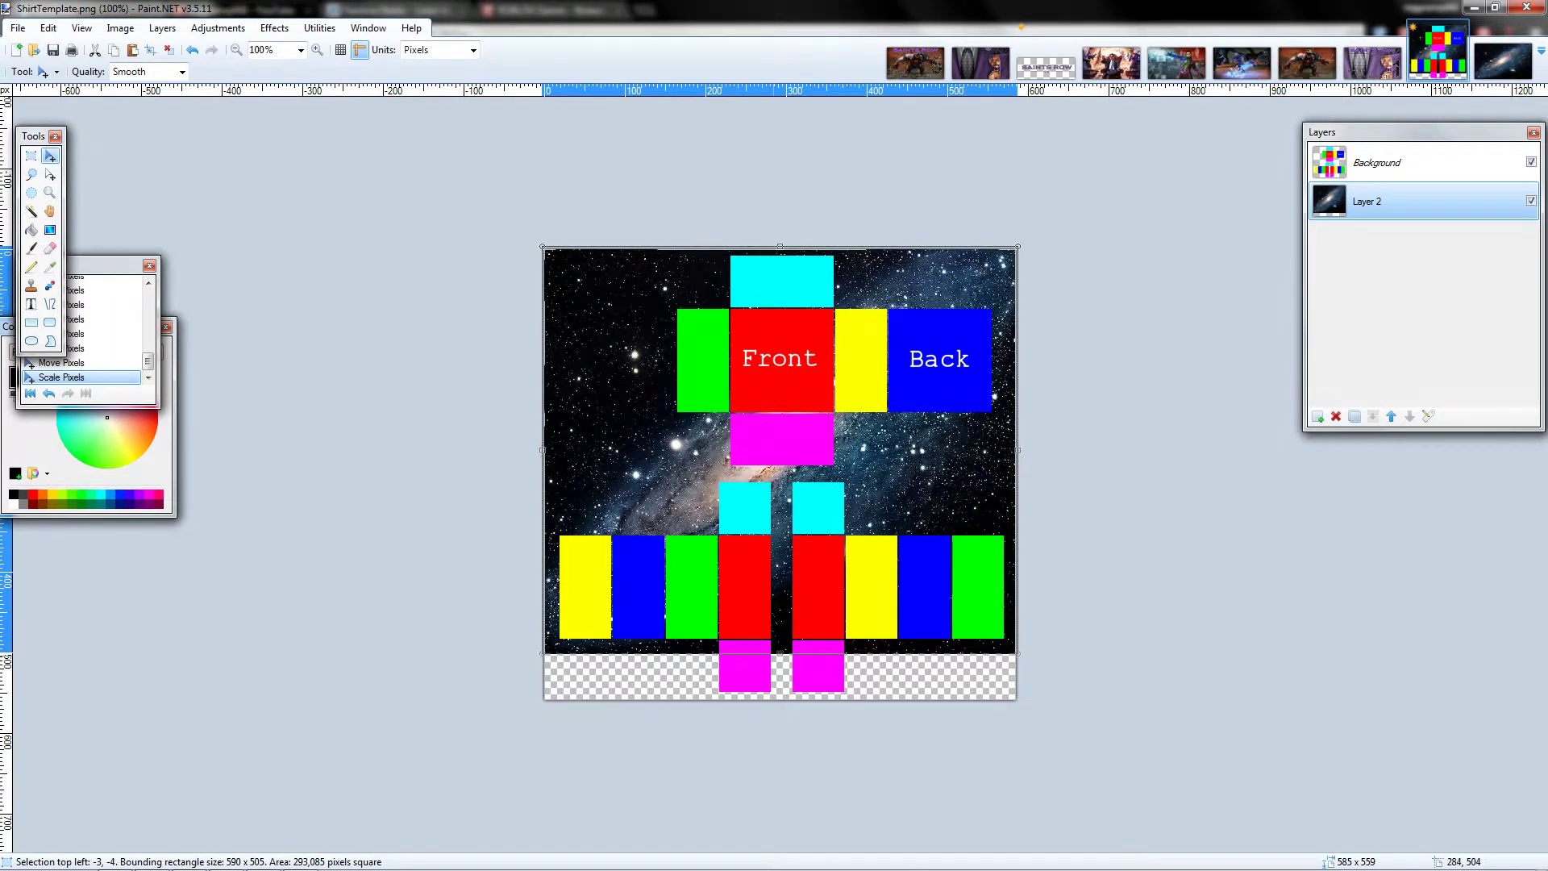
{"action": "left_click_drag", "start_coordinate": [774, 654], "coordinate": [786, 701]}
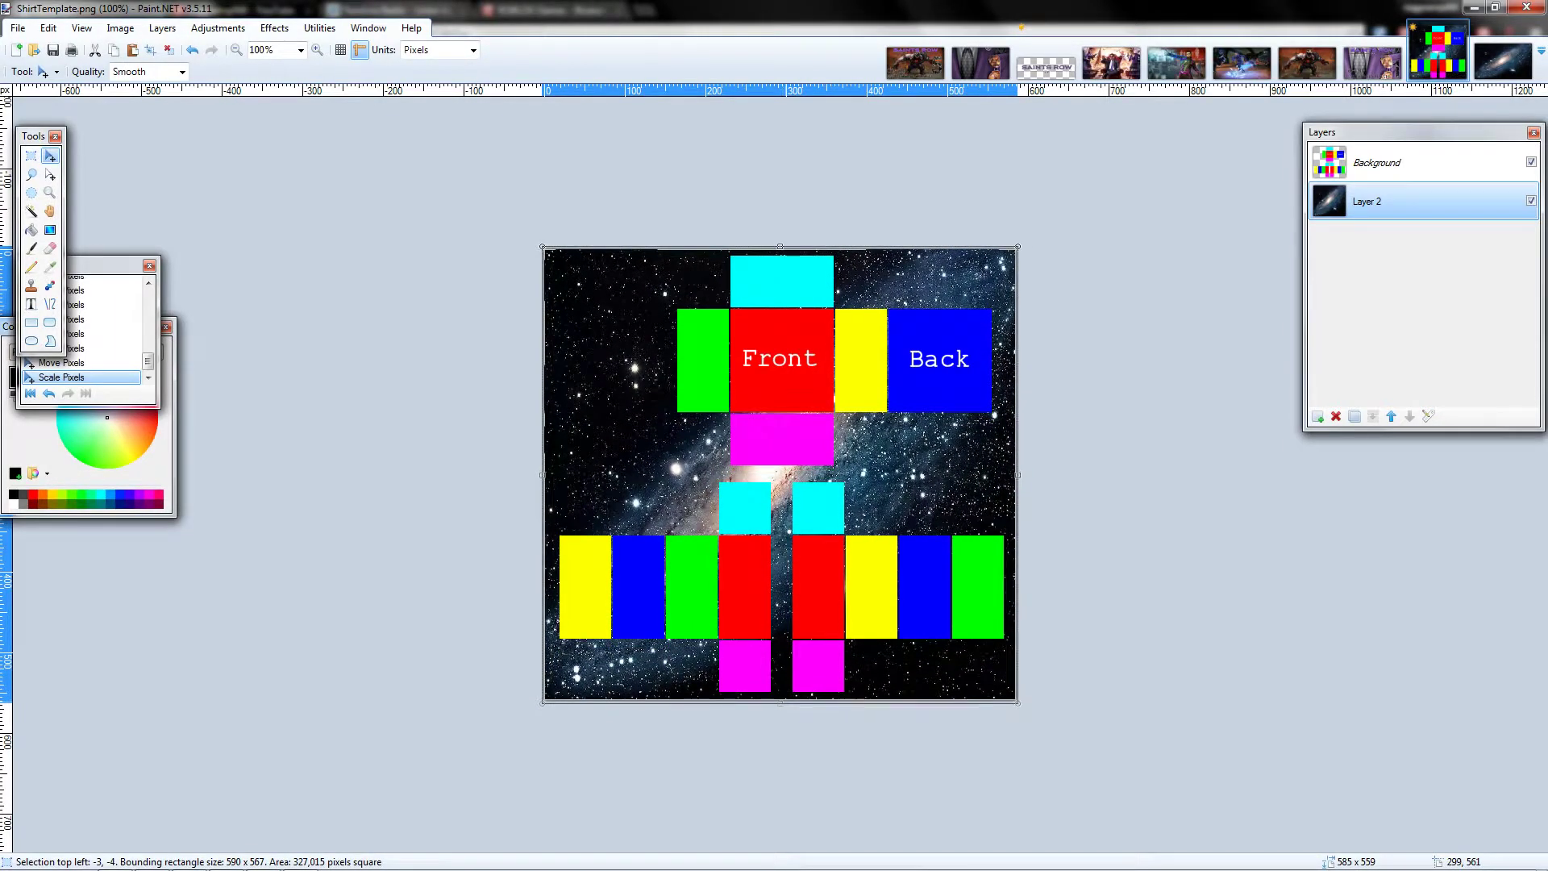
{"action": "left_click", "coordinate": [31, 155]}
{"action": "key", "text": "ctrl+d"}
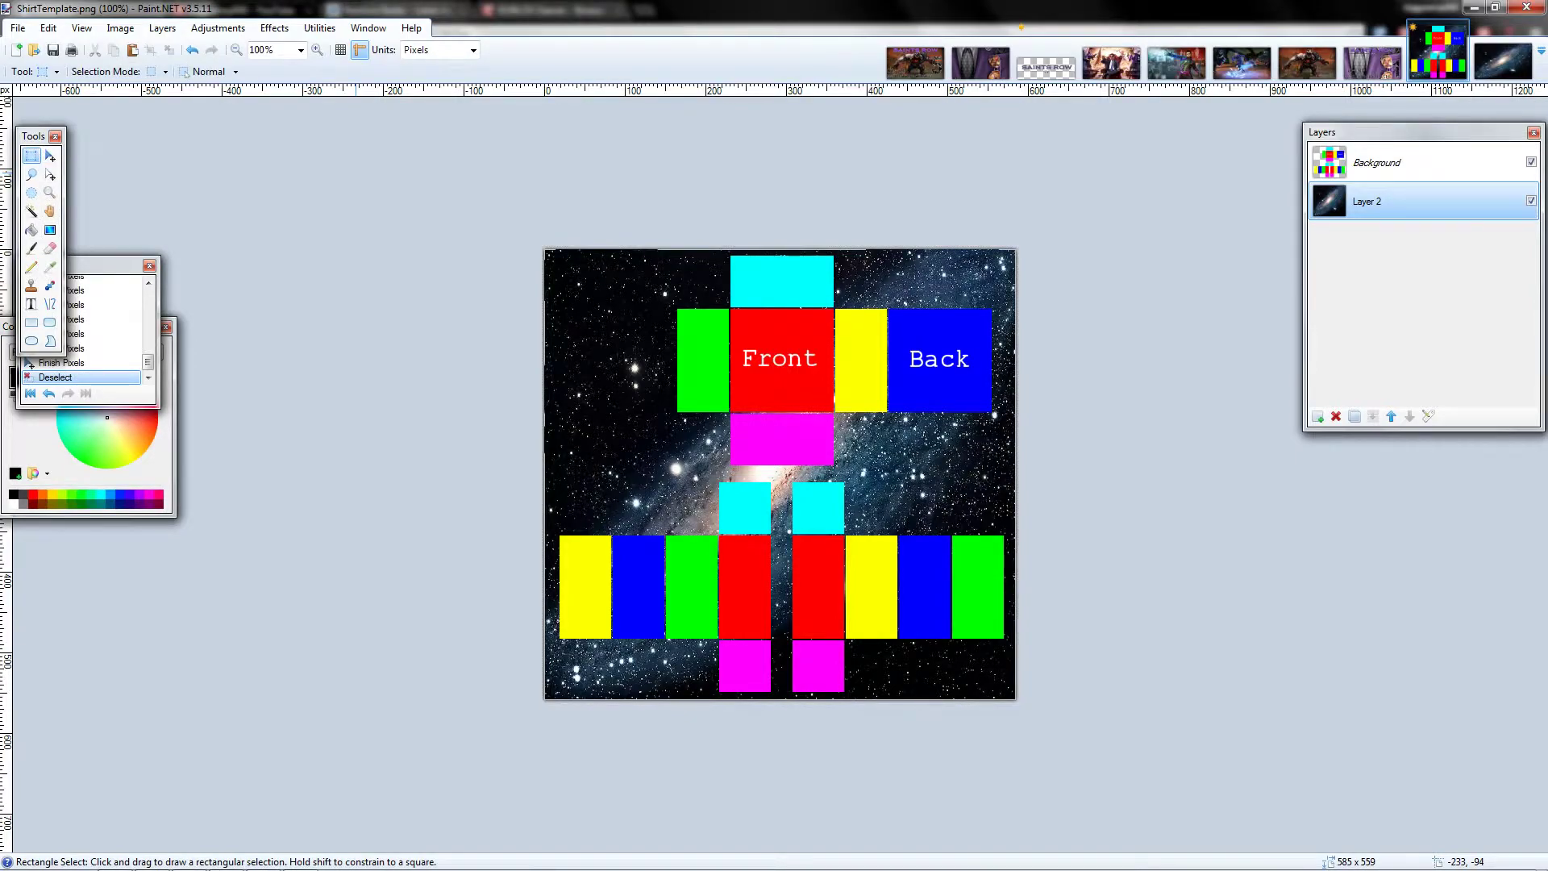
- Set up the Text tool with the Adobe Arabic font at size 36
{"action": "left_click", "coordinate": [31, 304]}
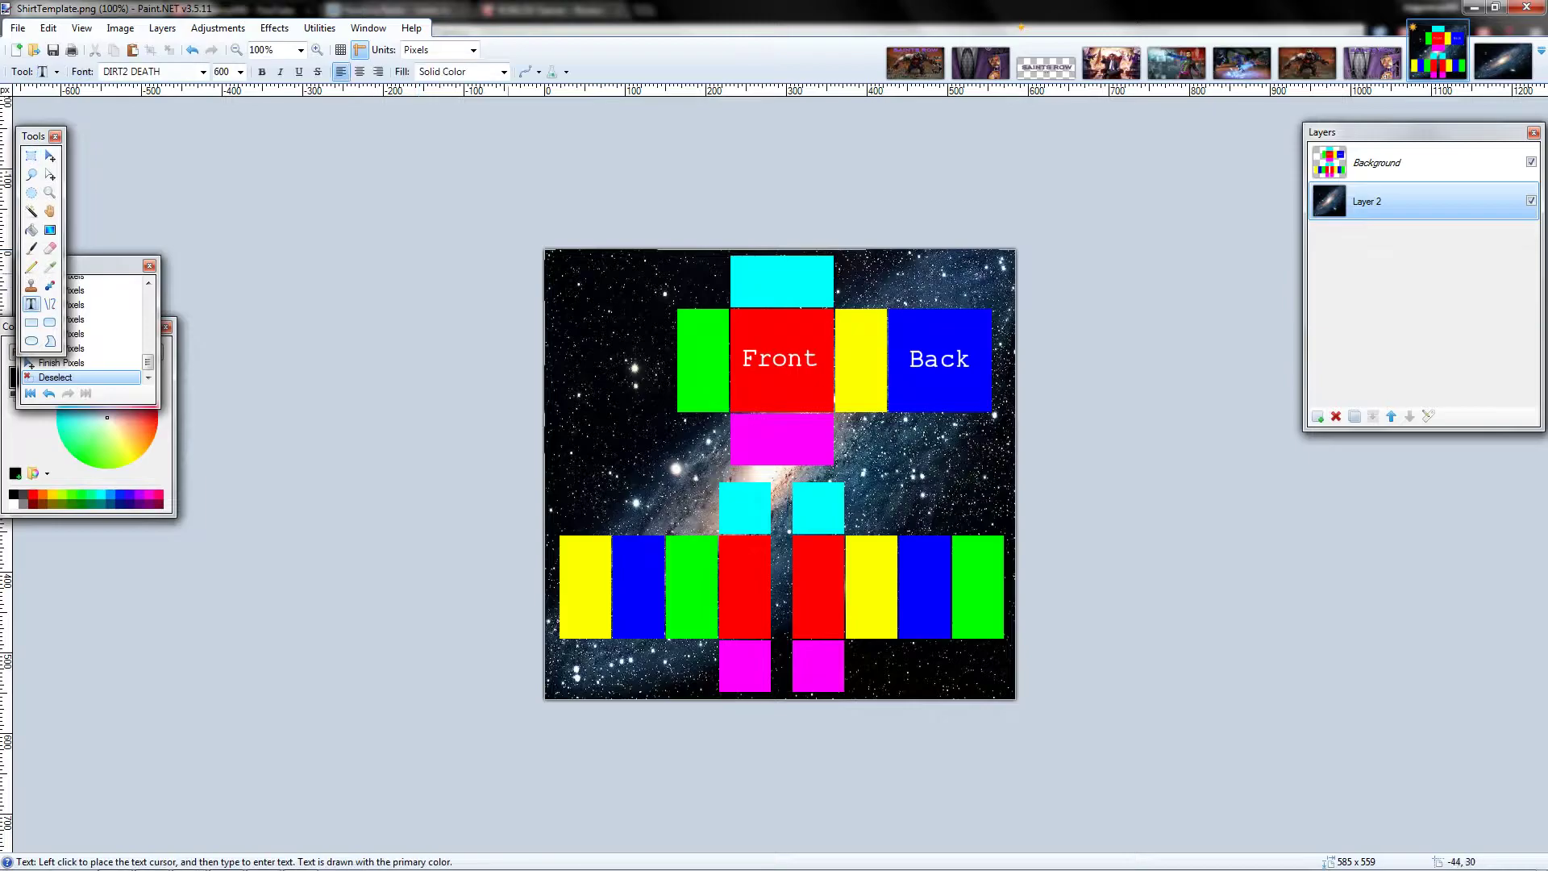
{"action": "left_click", "coordinate": [582, 449]}
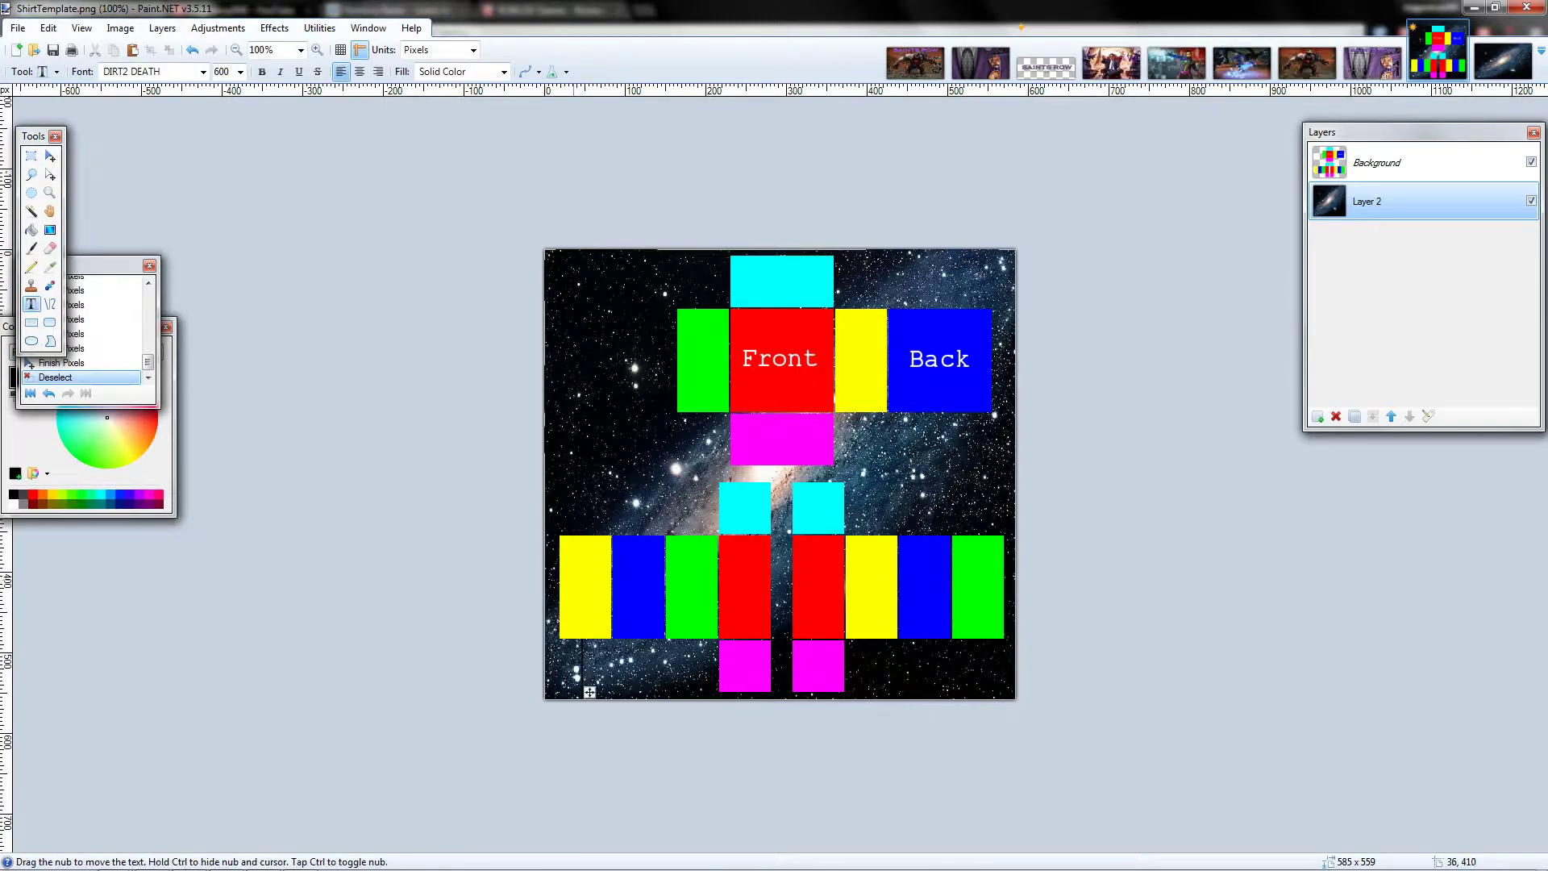
{"action": "left_click", "coordinate": [203, 71]}
{"action": "scroll", "coordinate": [211, 276], "scroll_direction": "up", "scroll_amount": 15}
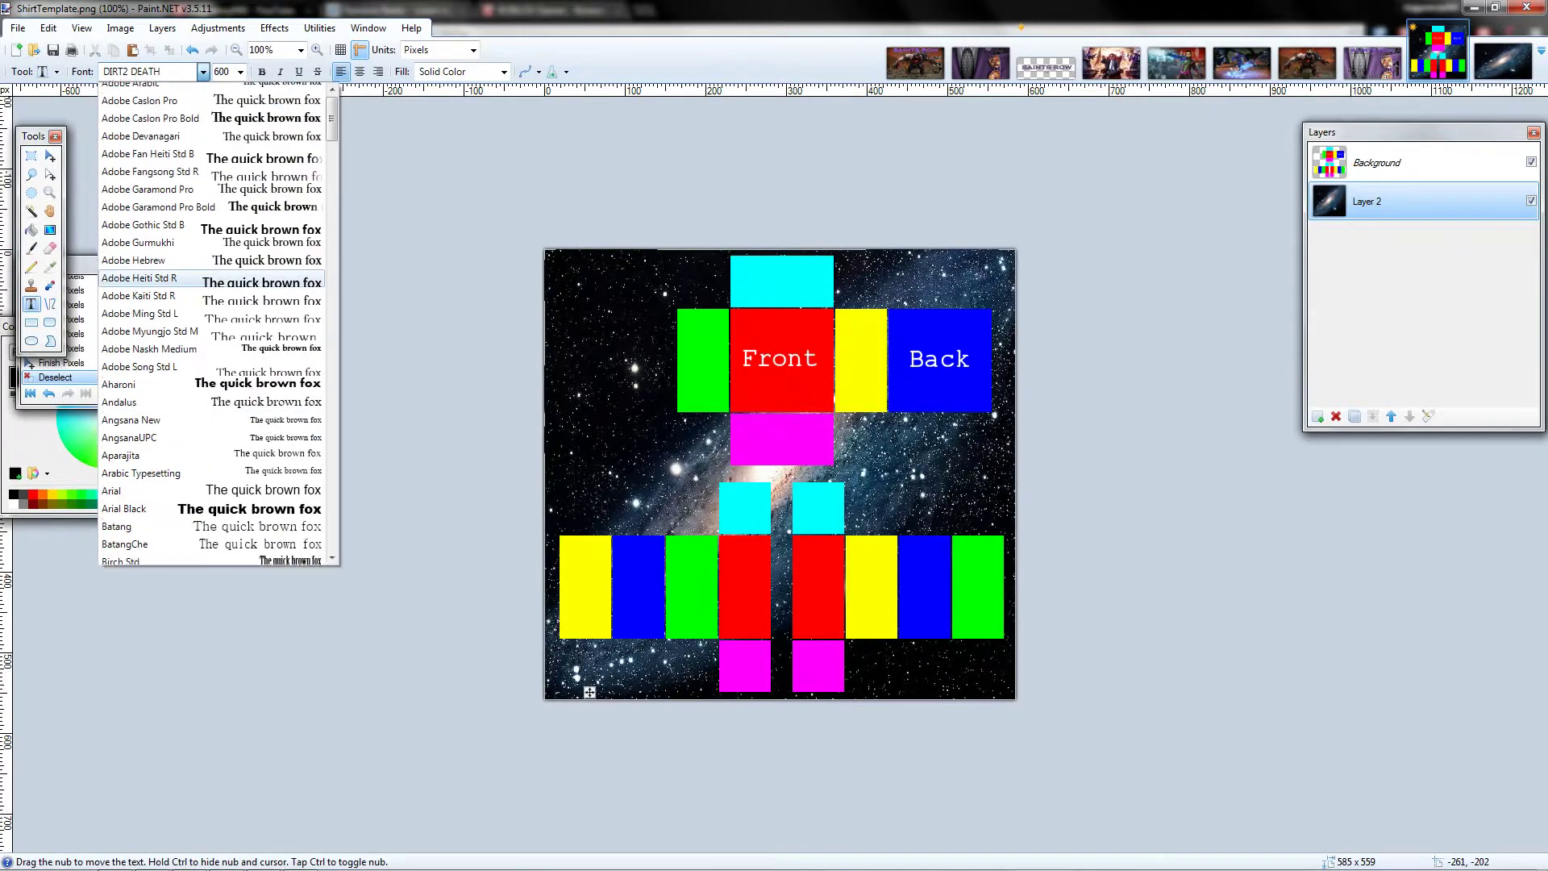
{"action": "left_click", "coordinate": [131, 126]}
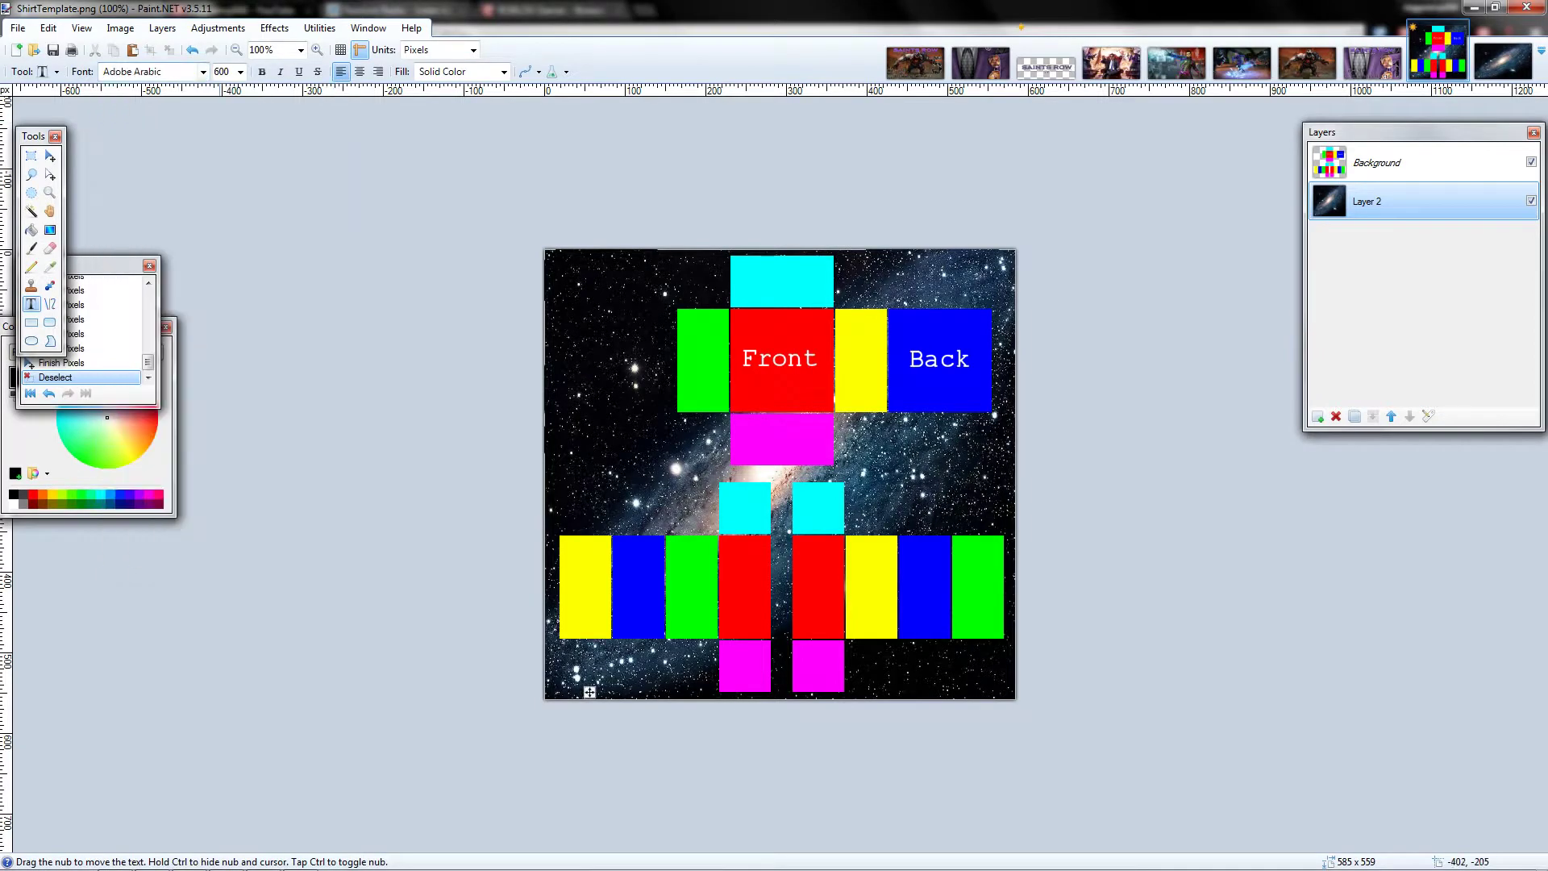
{"action": "left_click", "coordinate": [240, 71]}
{"action": "left_click", "coordinate": [230, 245]}
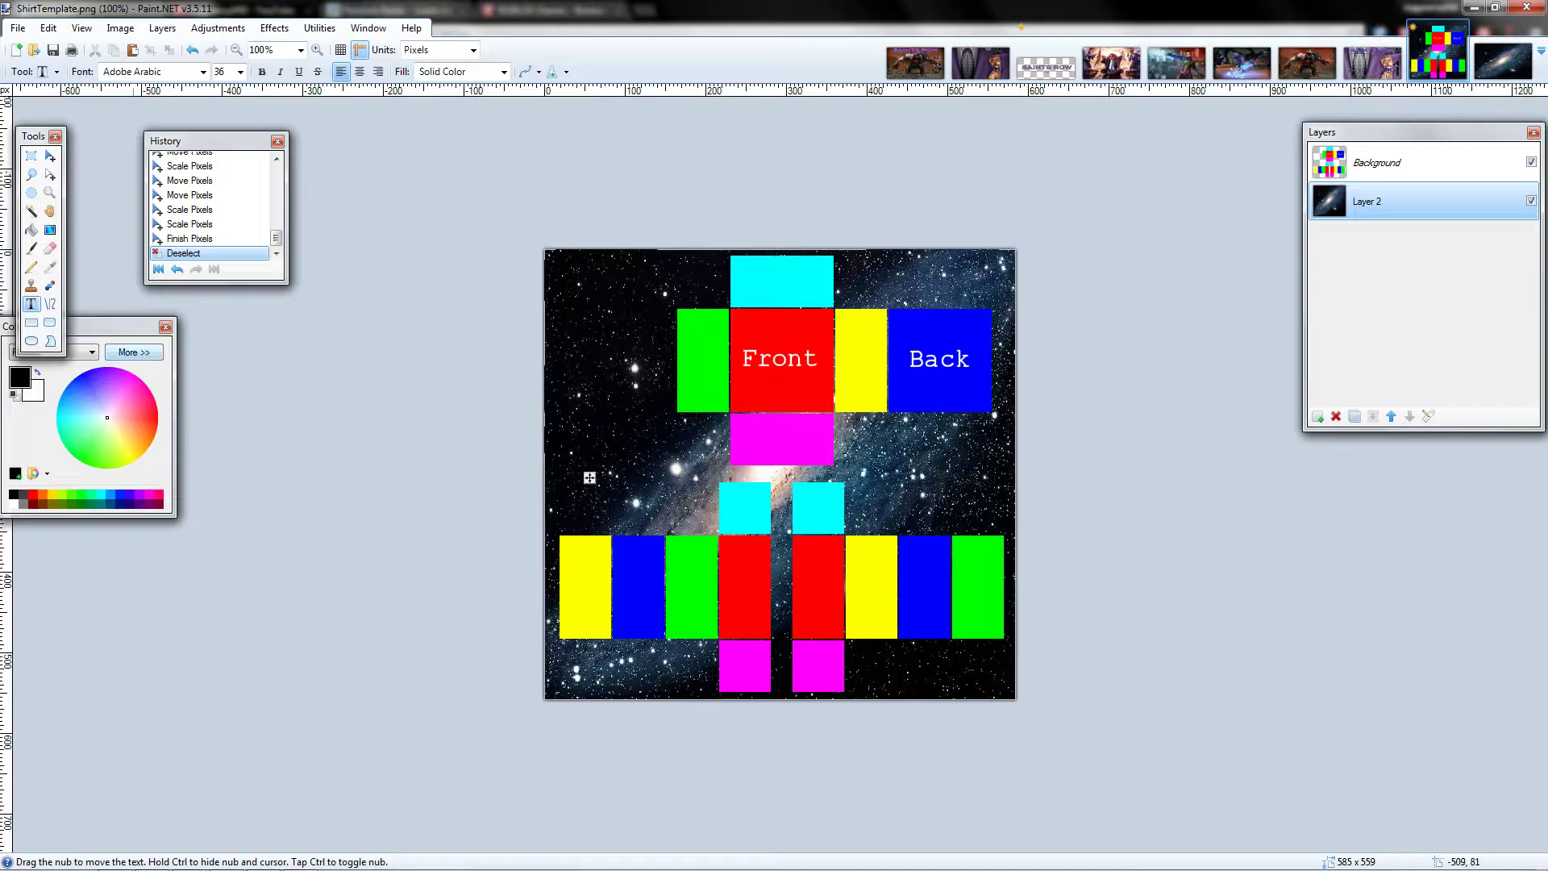
- Try to place white "Biggranny" text directly on the galaxy layer, below the canvas's lower-left sleeve panels
{"action": "left_click", "coordinate": [589, 477]}
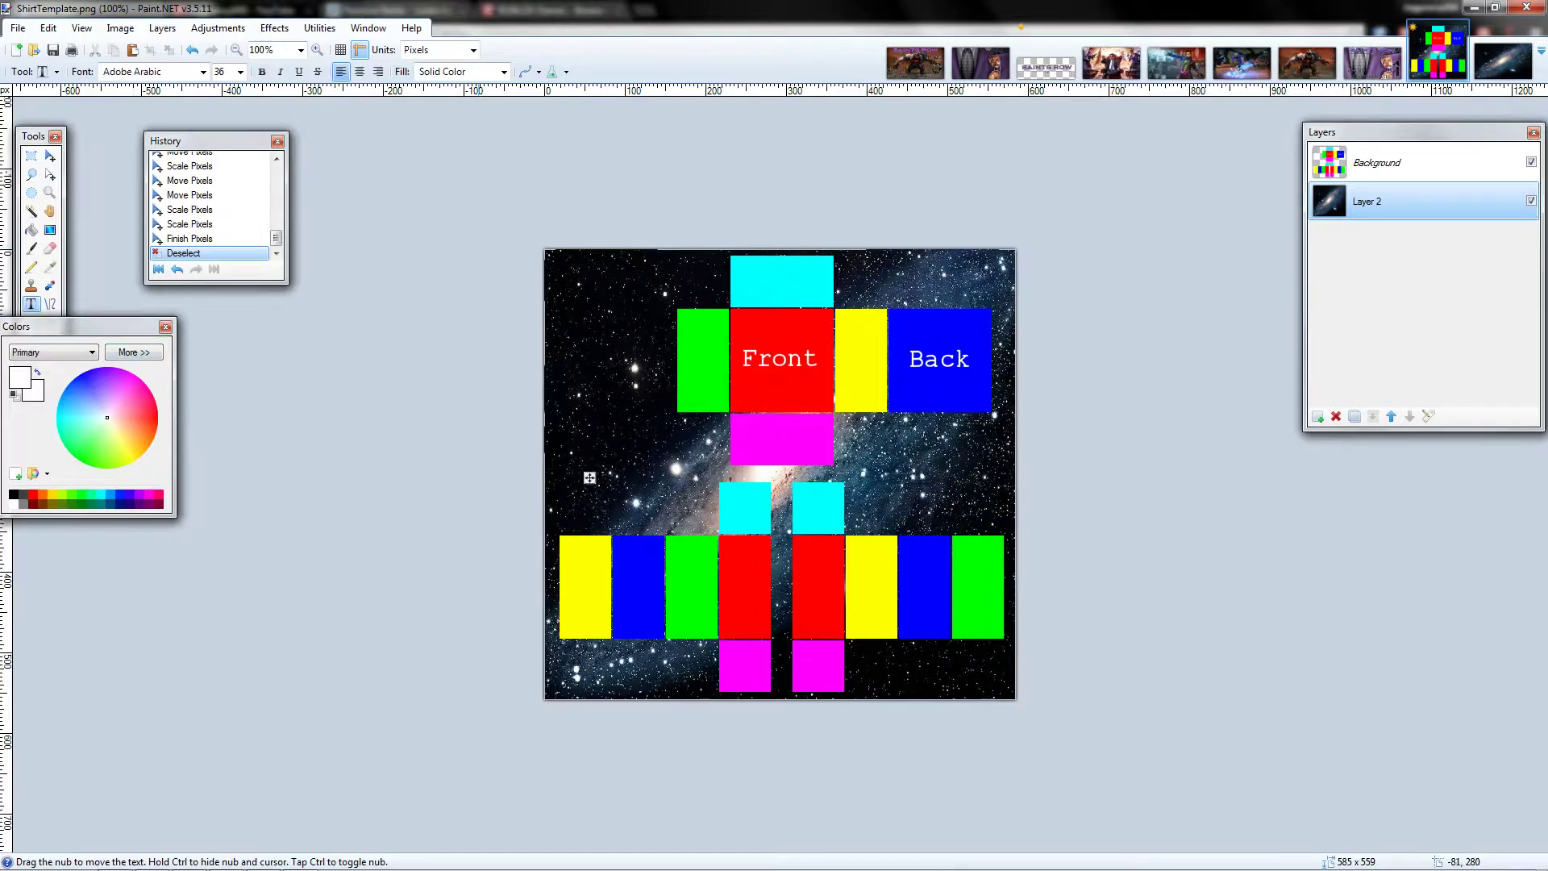
{"action": "type", "text": "Biggranny"}
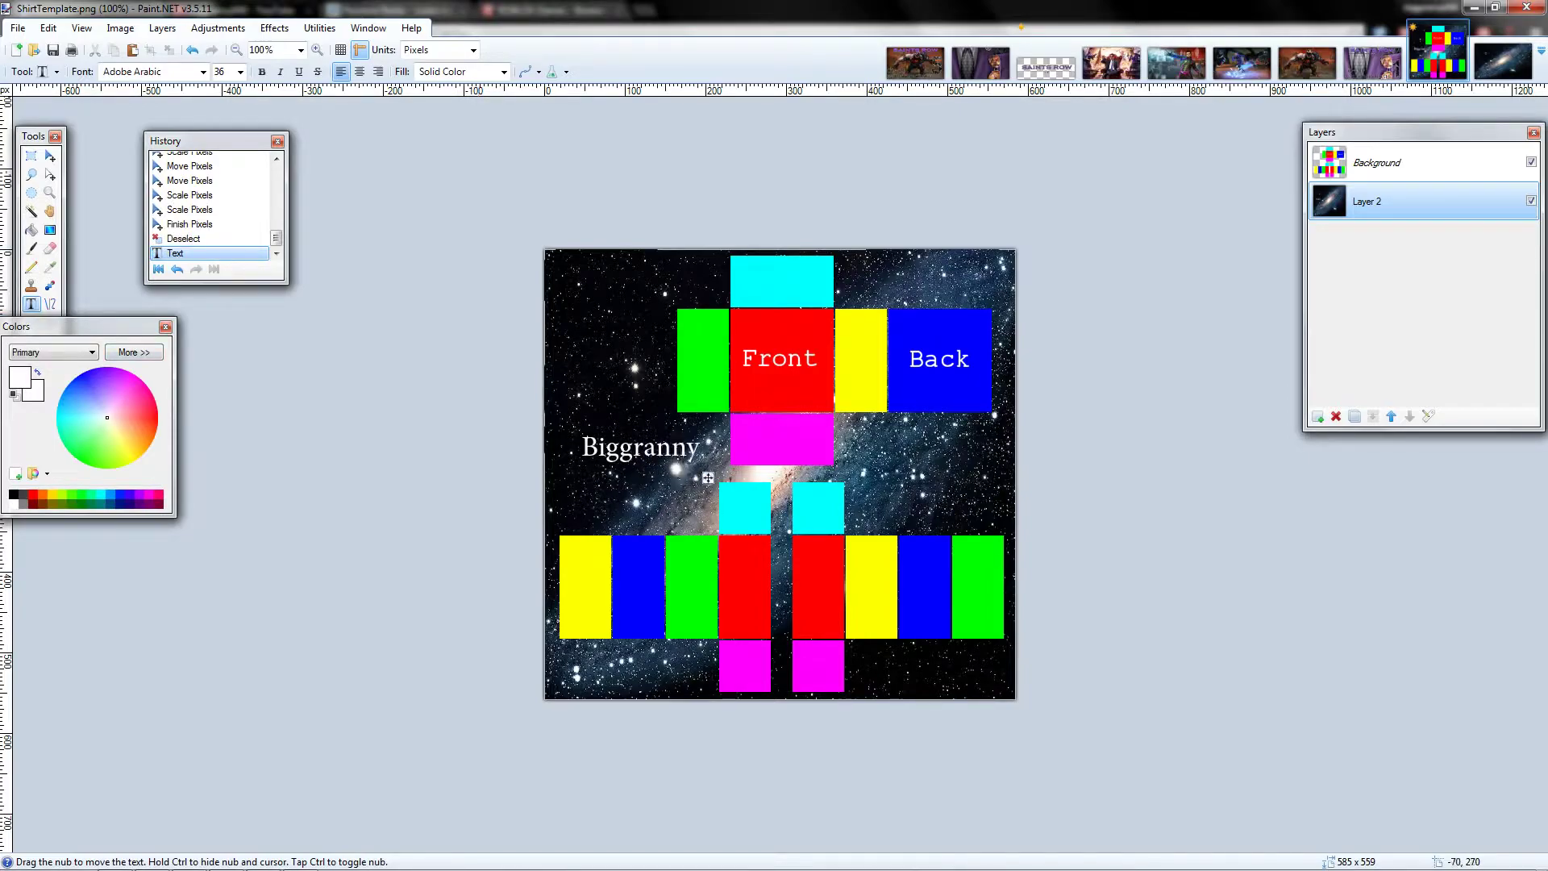
{"action": "left_click_drag", "start_coordinate": [708, 477], "coordinate": [696, 696]}
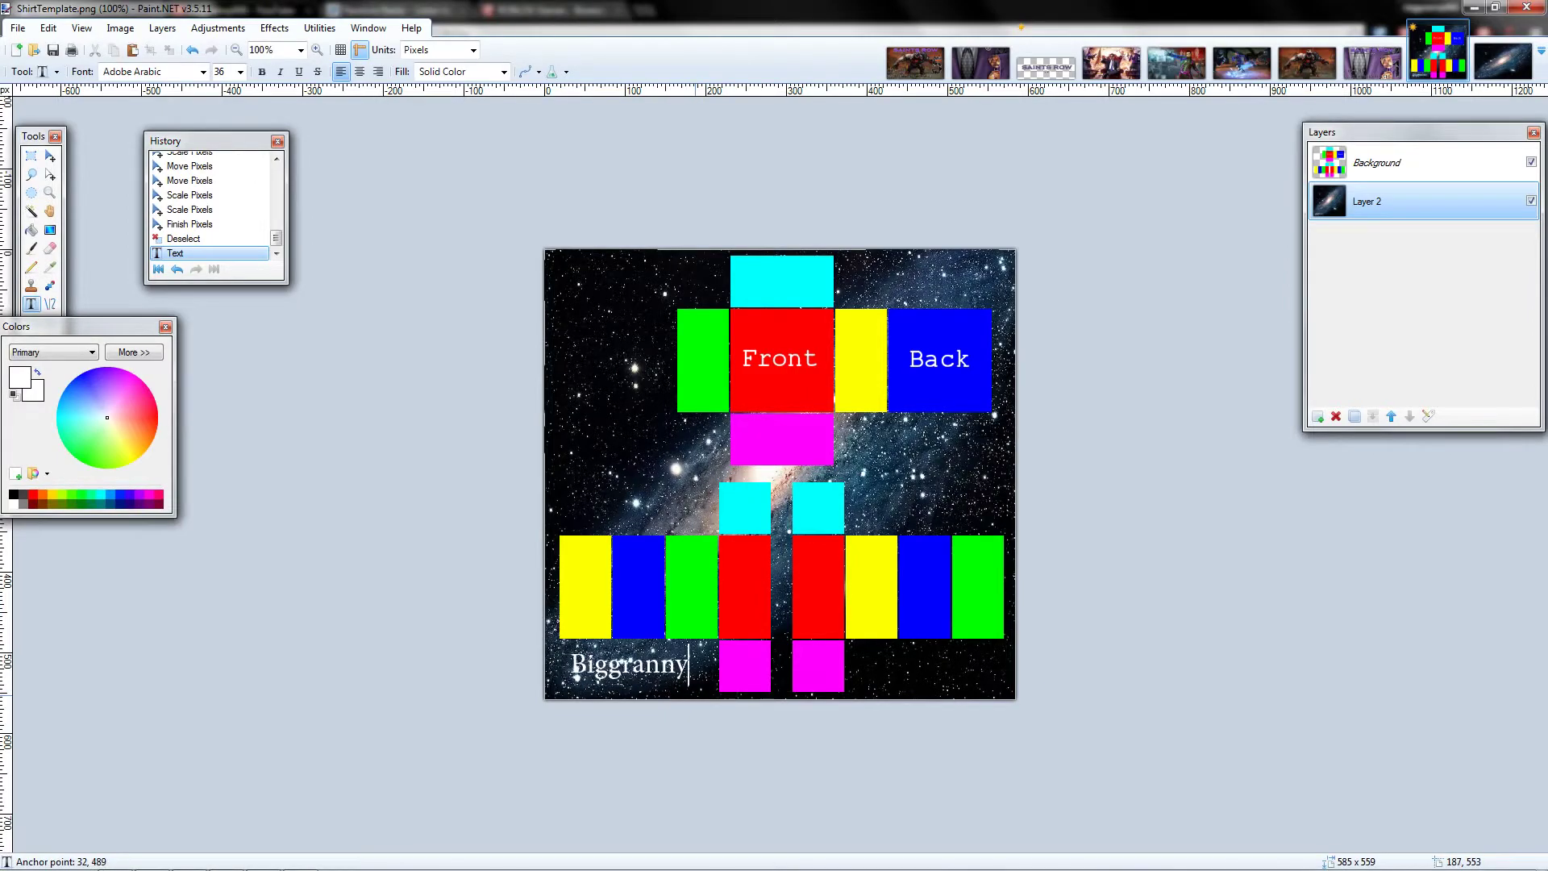
{"action": "left_click", "coordinate": [192, 50]}
{"action": "left_click", "coordinate": [192, 49]}
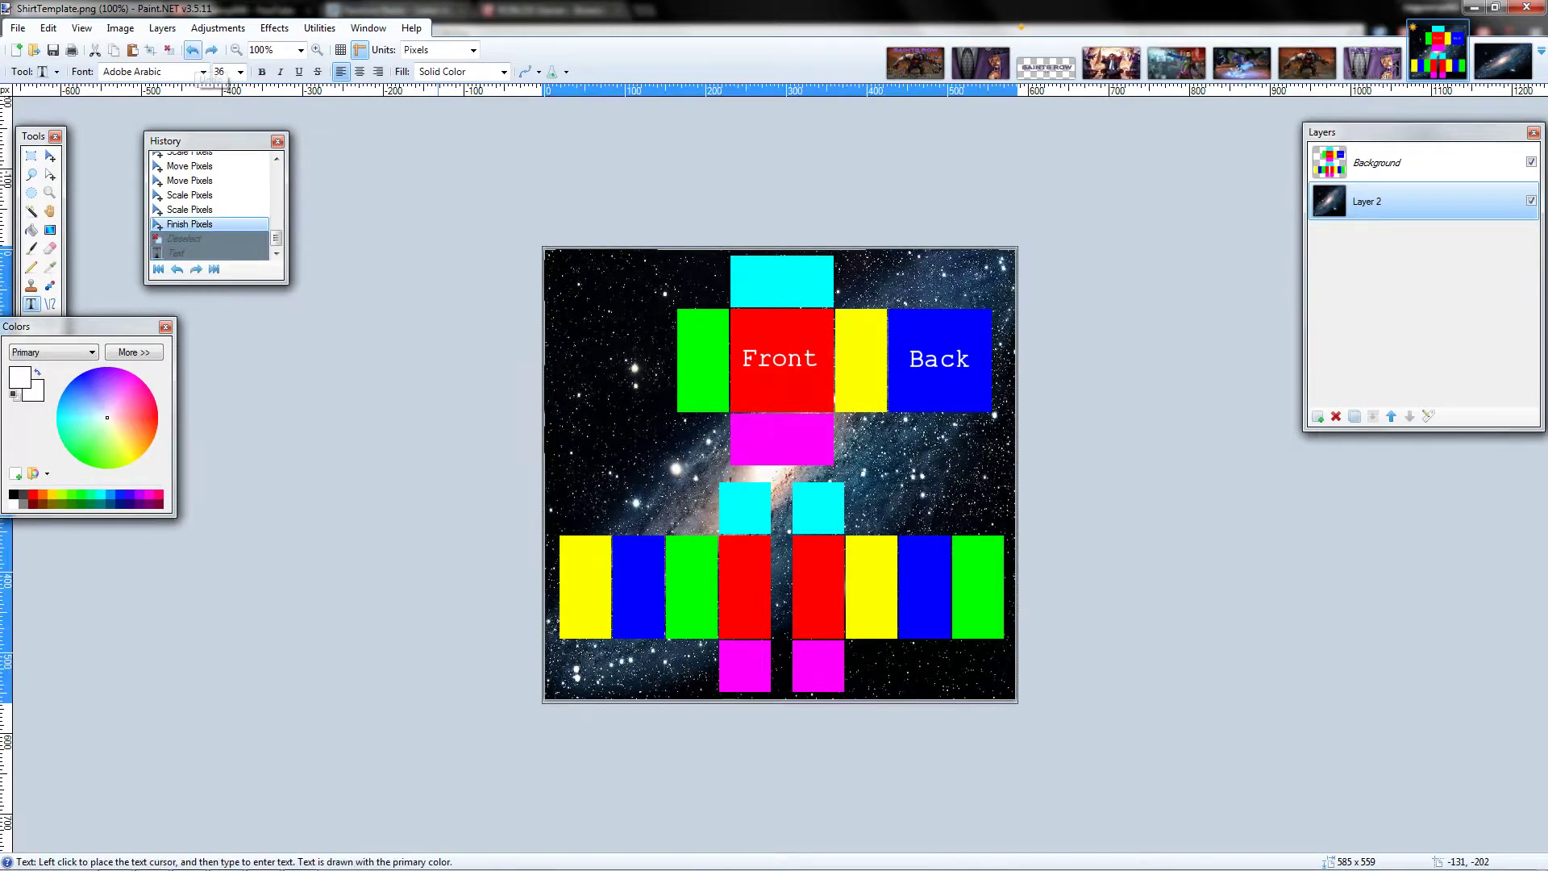
- Add a new layer above the galaxy and write "Biggranny" in white below the canvas's lower-left sleeve panels
{"action": "left_click", "coordinate": [162, 27]}
{"action": "left_click", "coordinate": [187, 47]}
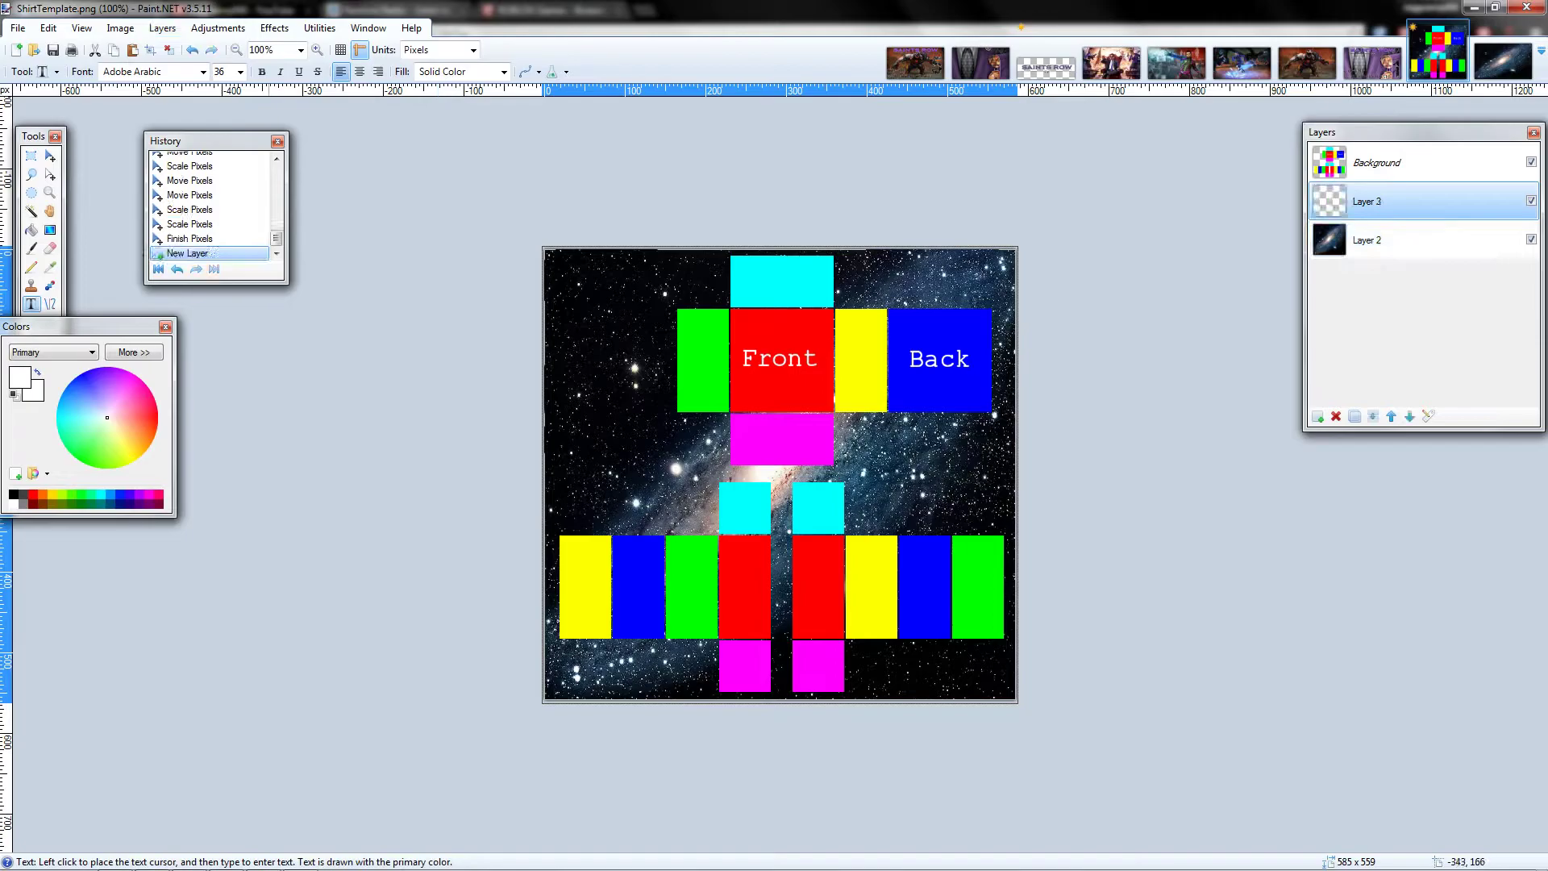
{"action": "left_click", "coordinate": [584, 642]}
{"action": "left_click_drag", "start_coordinate": [590, 685], "coordinate": [578, 698]}
{"action": "type", "text": "Biggranny"}
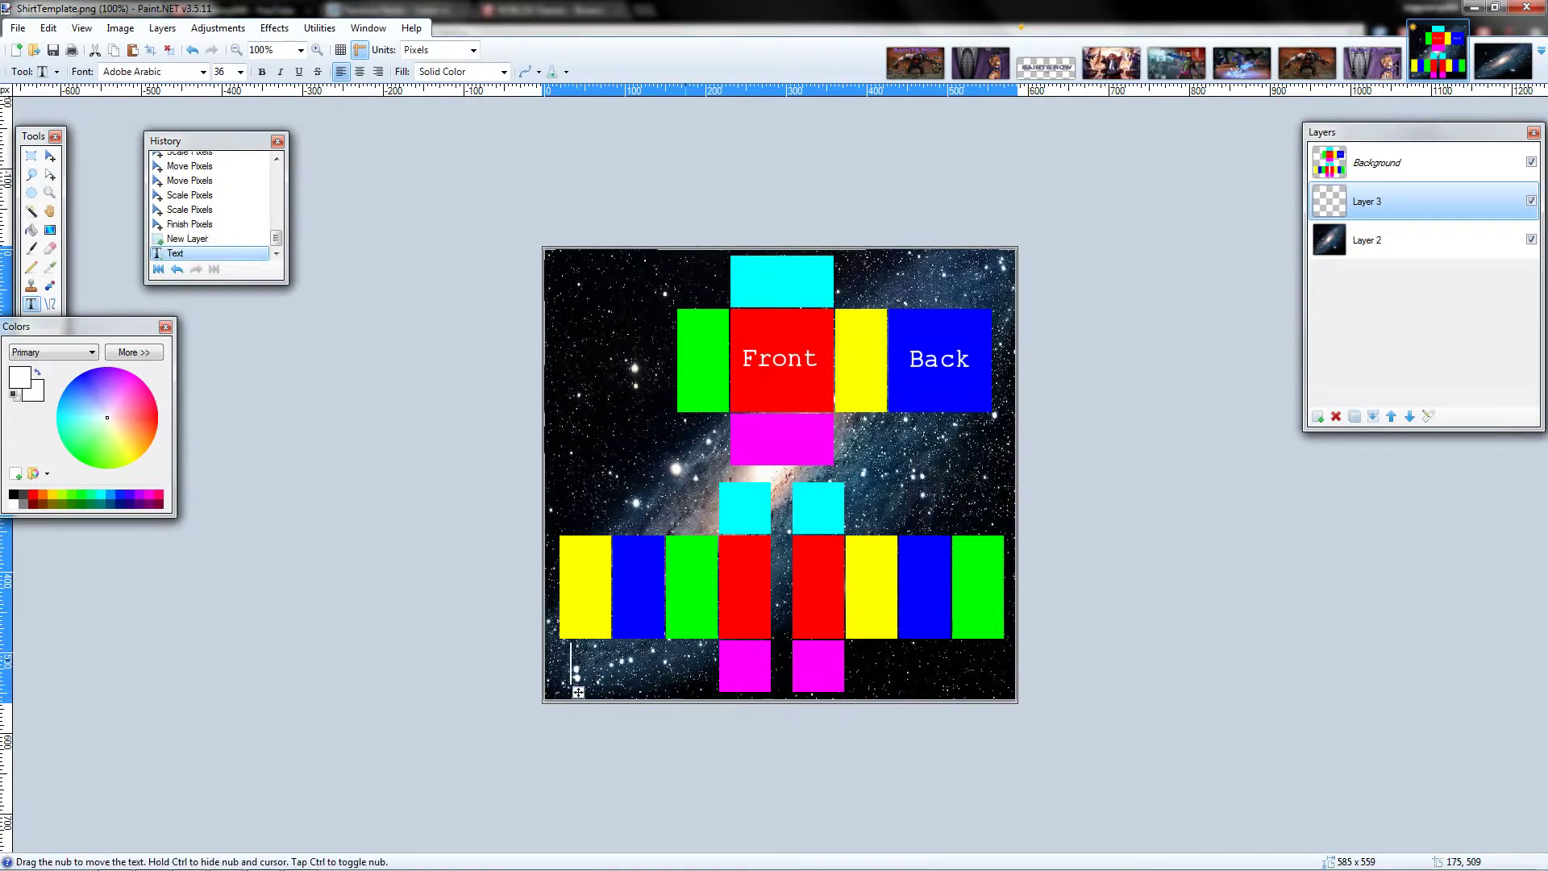
{"action": "left_click_drag", "start_coordinate": [697, 692], "coordinate": [698, 691]}
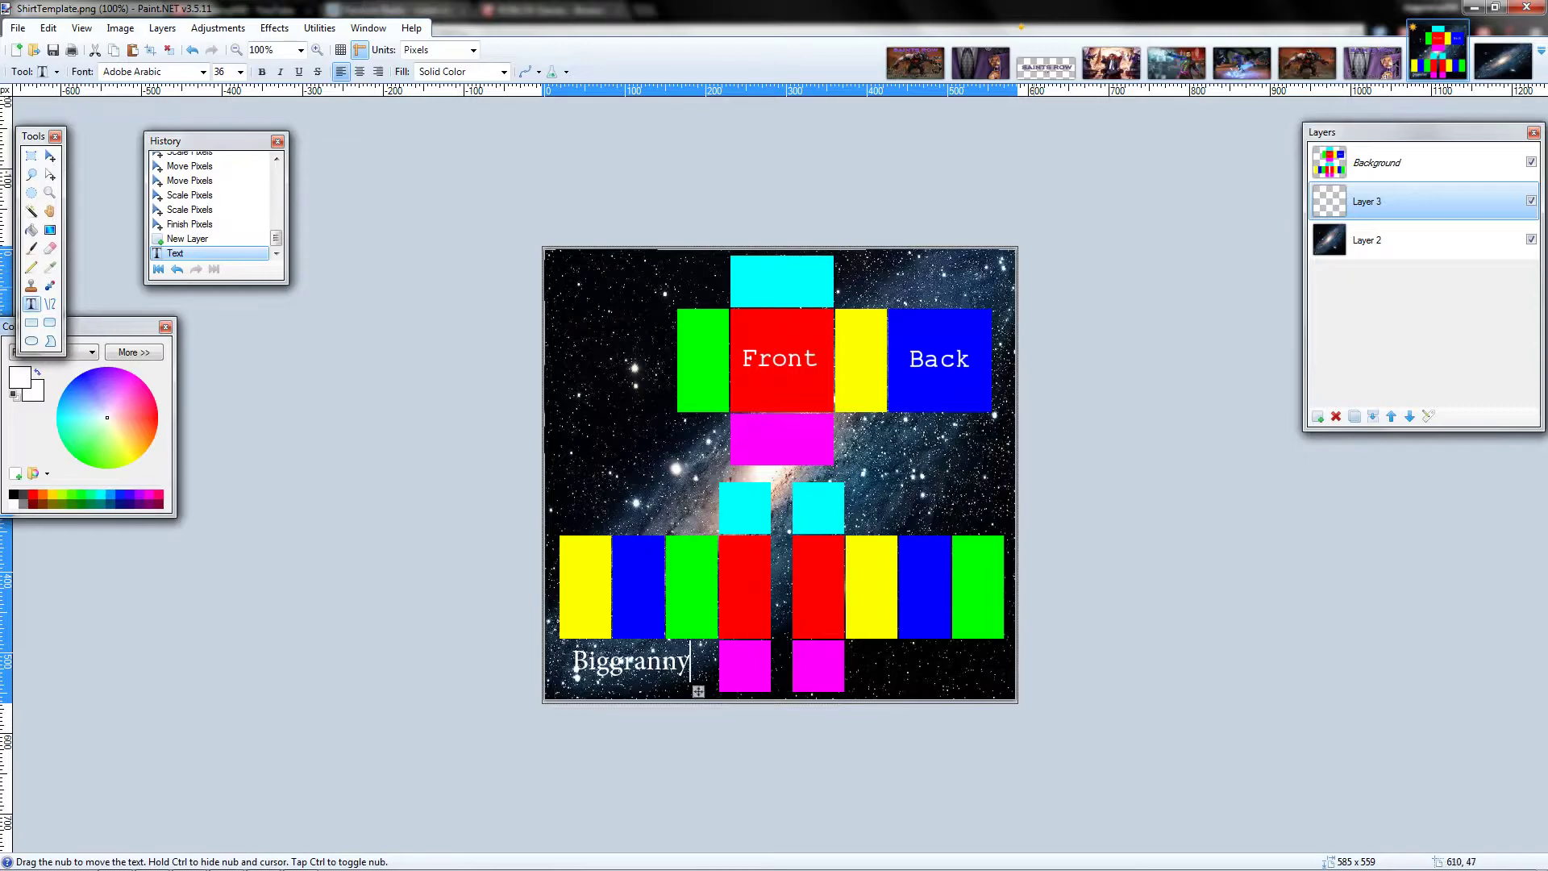
- Write a second "Biggranny" on the same layer, centred above the yellow and blue Back panels, and clear the selection
{"action": "type", "text": "Biggranny"}
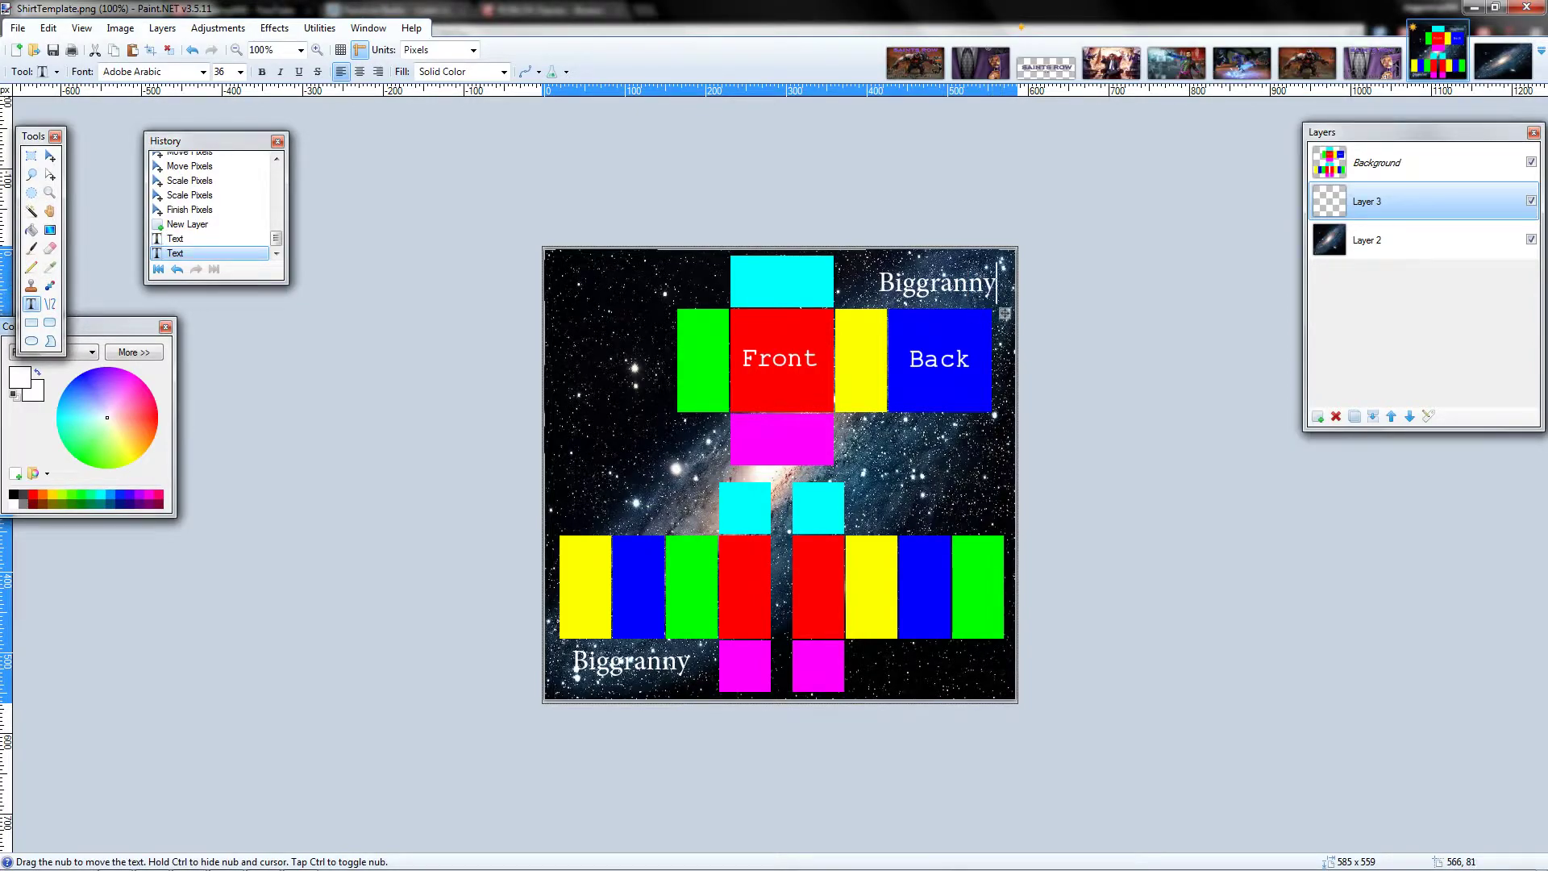
{"action": "left_click_drag", "start_coordinate": [1005, 313], "coordinate": [988, 304]}
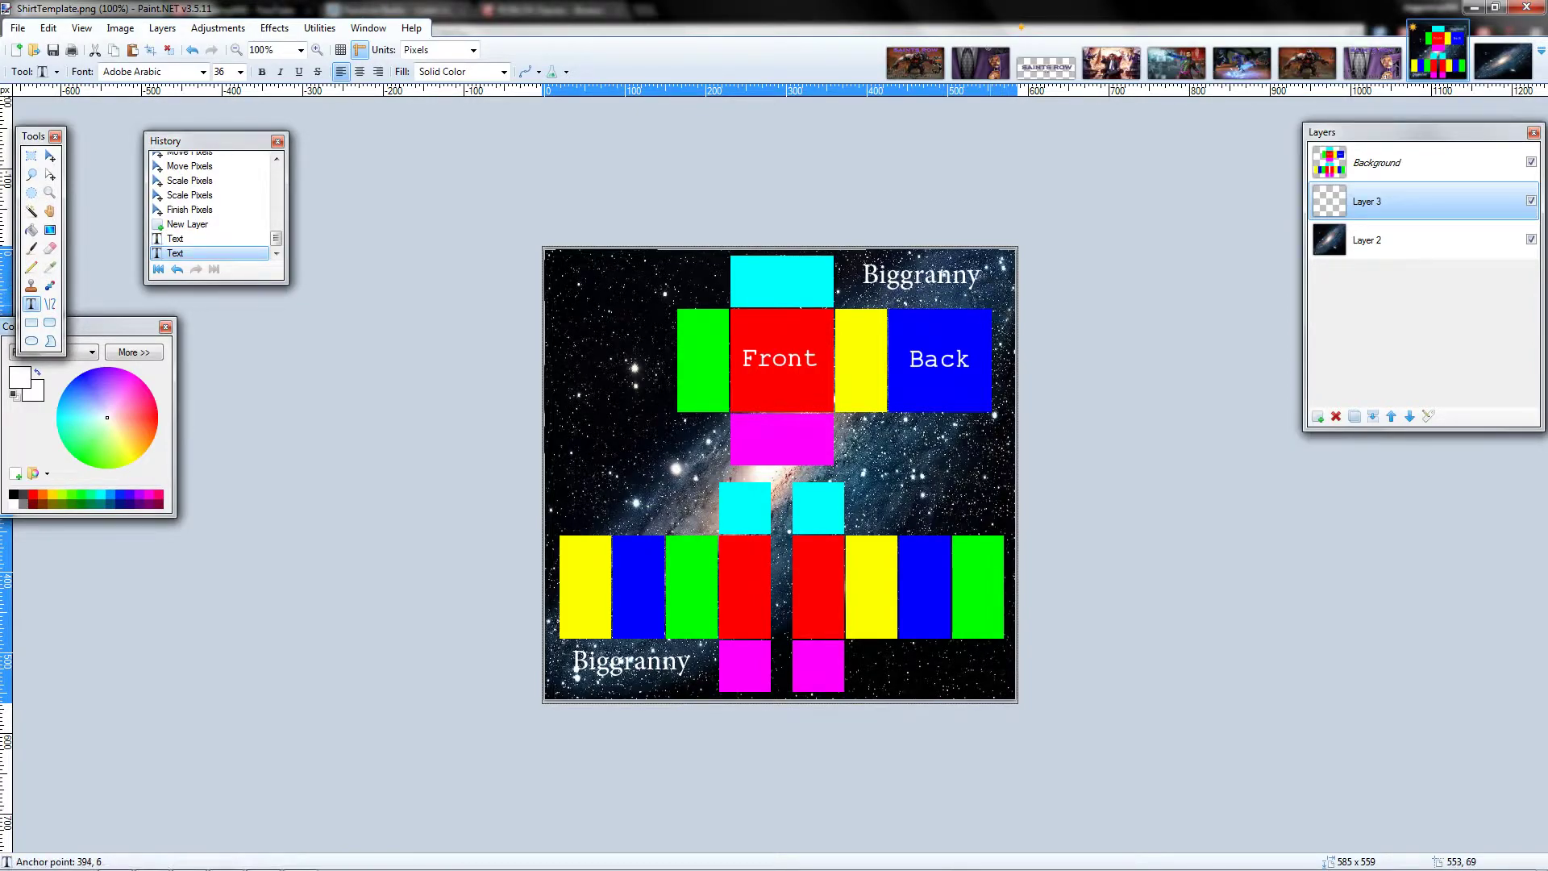
{"action": "key", "text": "s"}
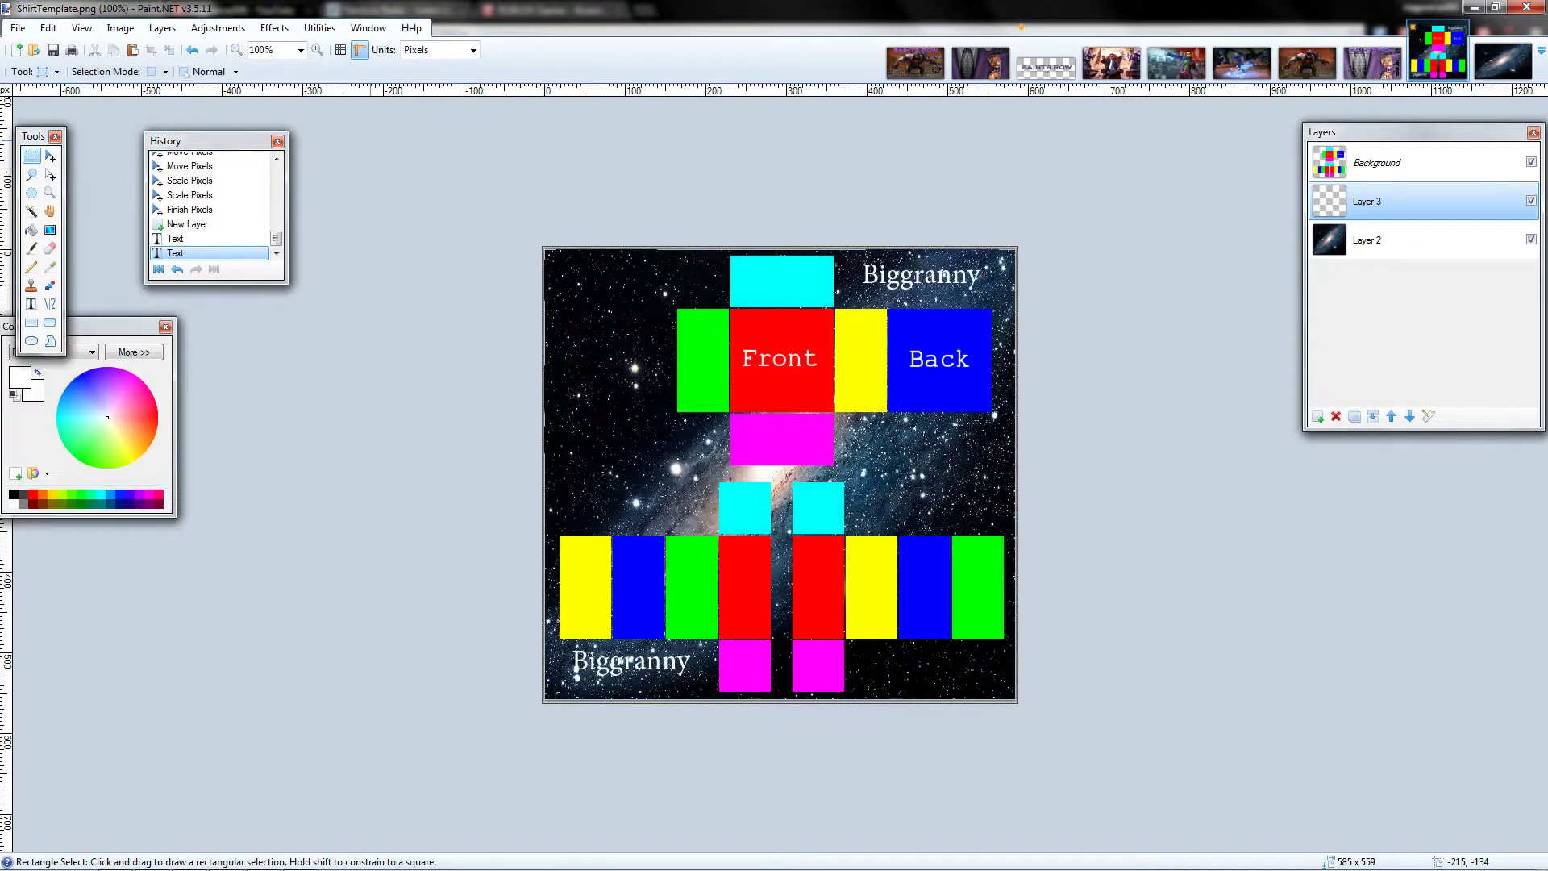
{"action": "key", "text": "ctrl+d"}
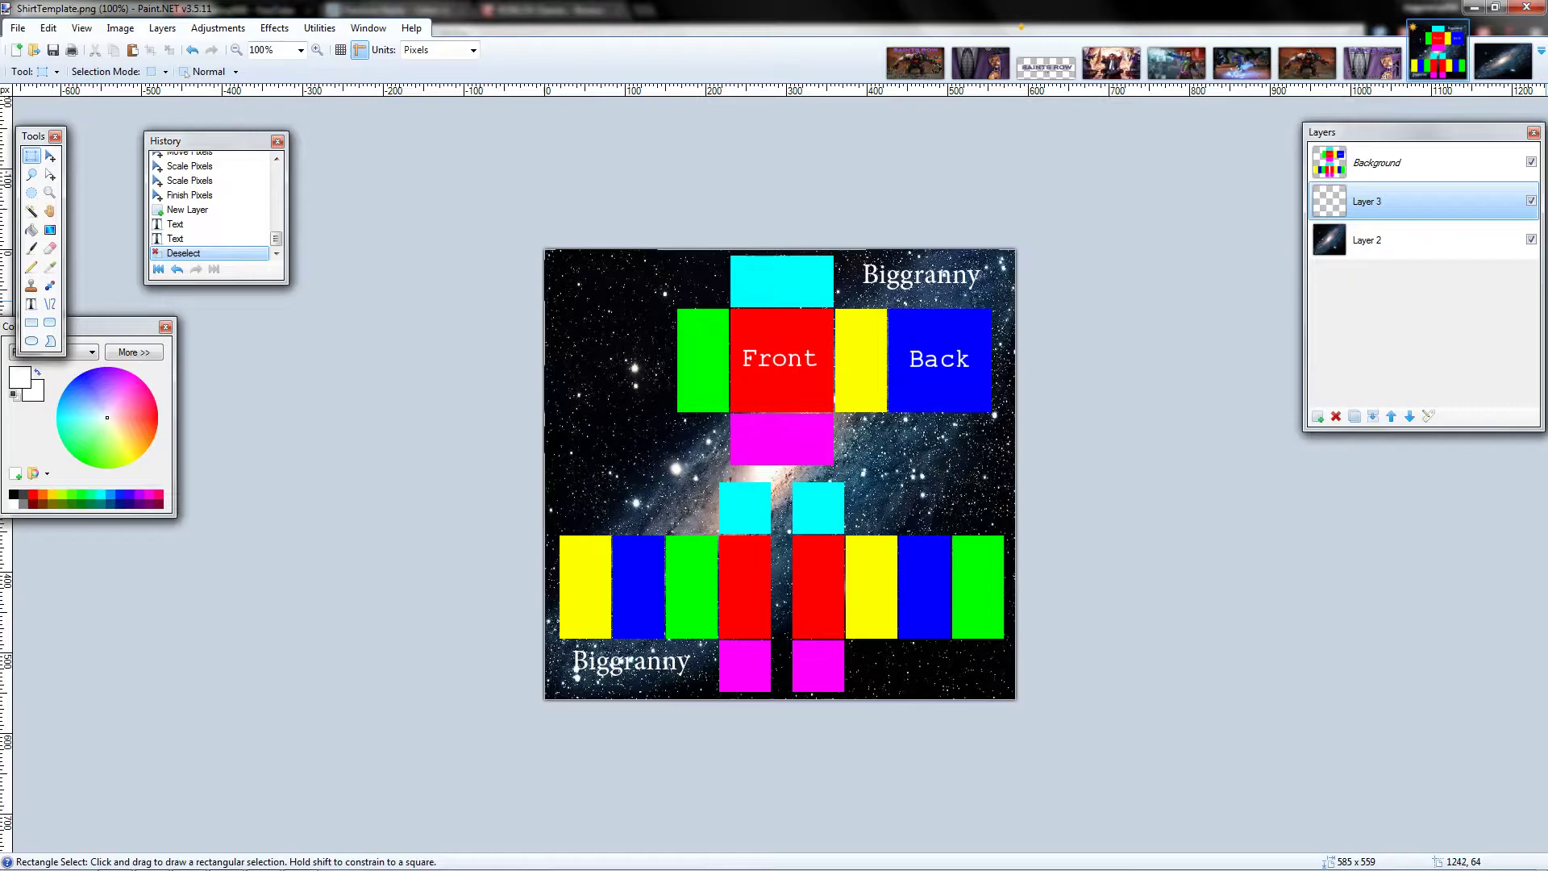
- Add another new layer directly above the text layer
{"action": "left_click", "coordinate": [162, 28]}
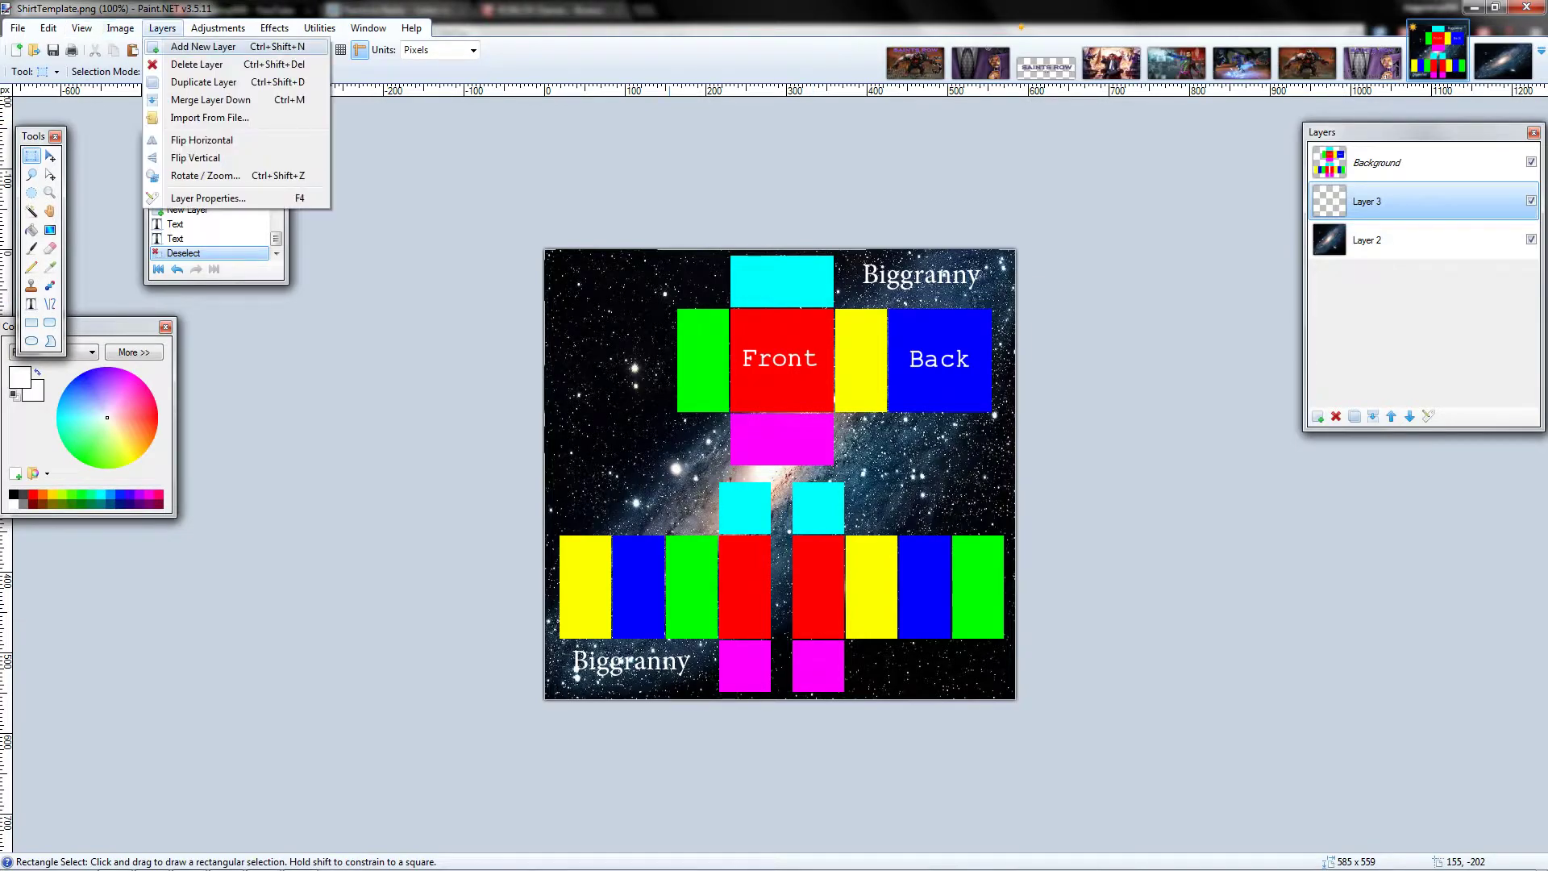
{"action": "left_click", "coordinate": [202, 45]}
{"action": "left_click", "coordinate": [274, 27]}
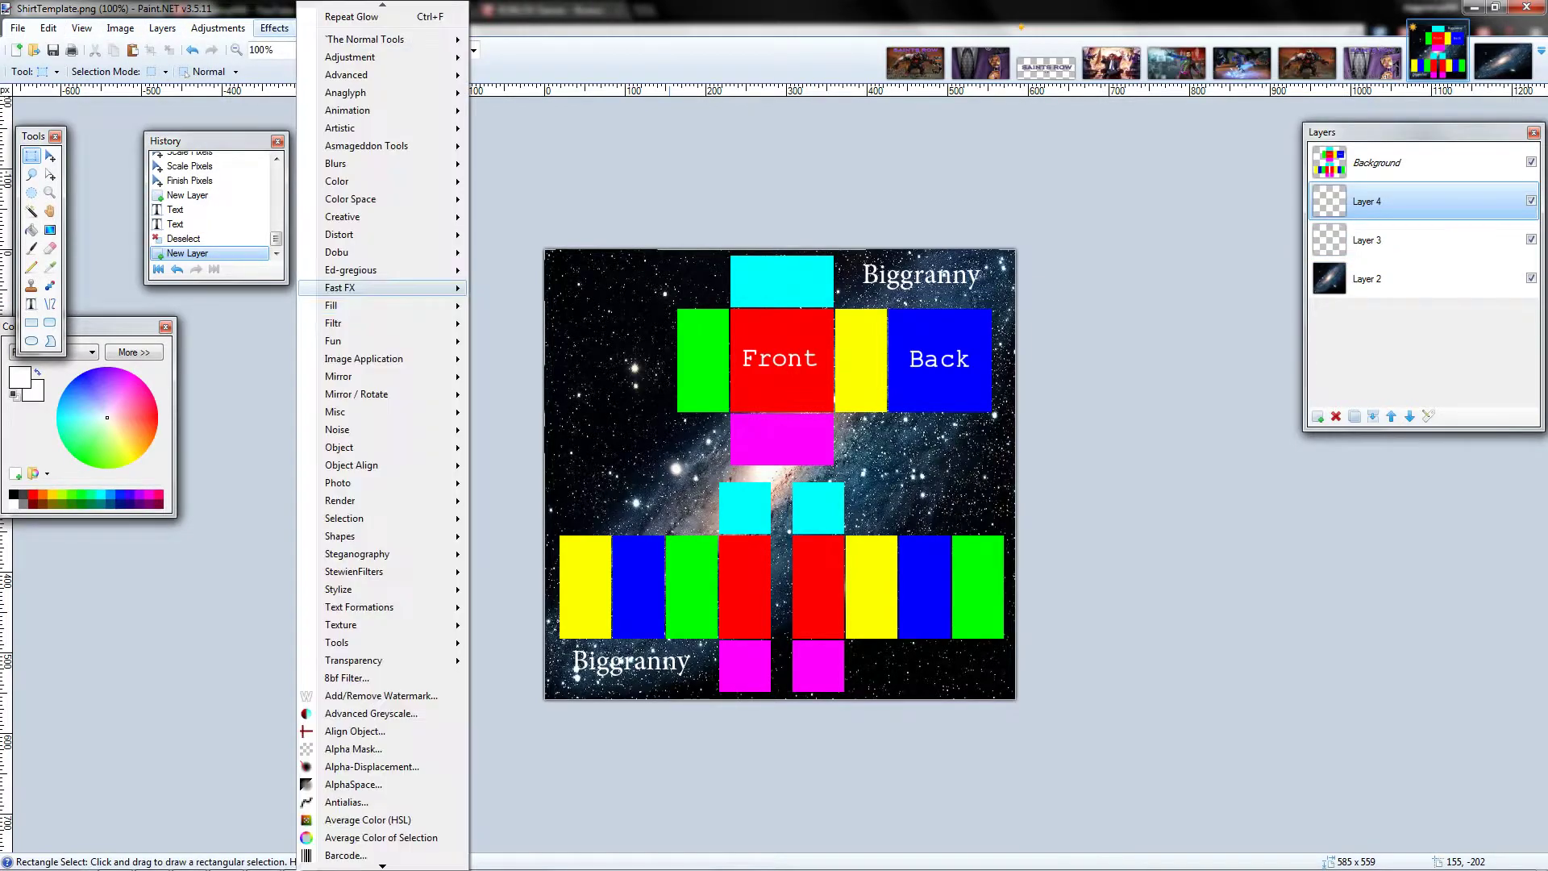
{"action": "mouse_move", "coordinate": [347, 499]}
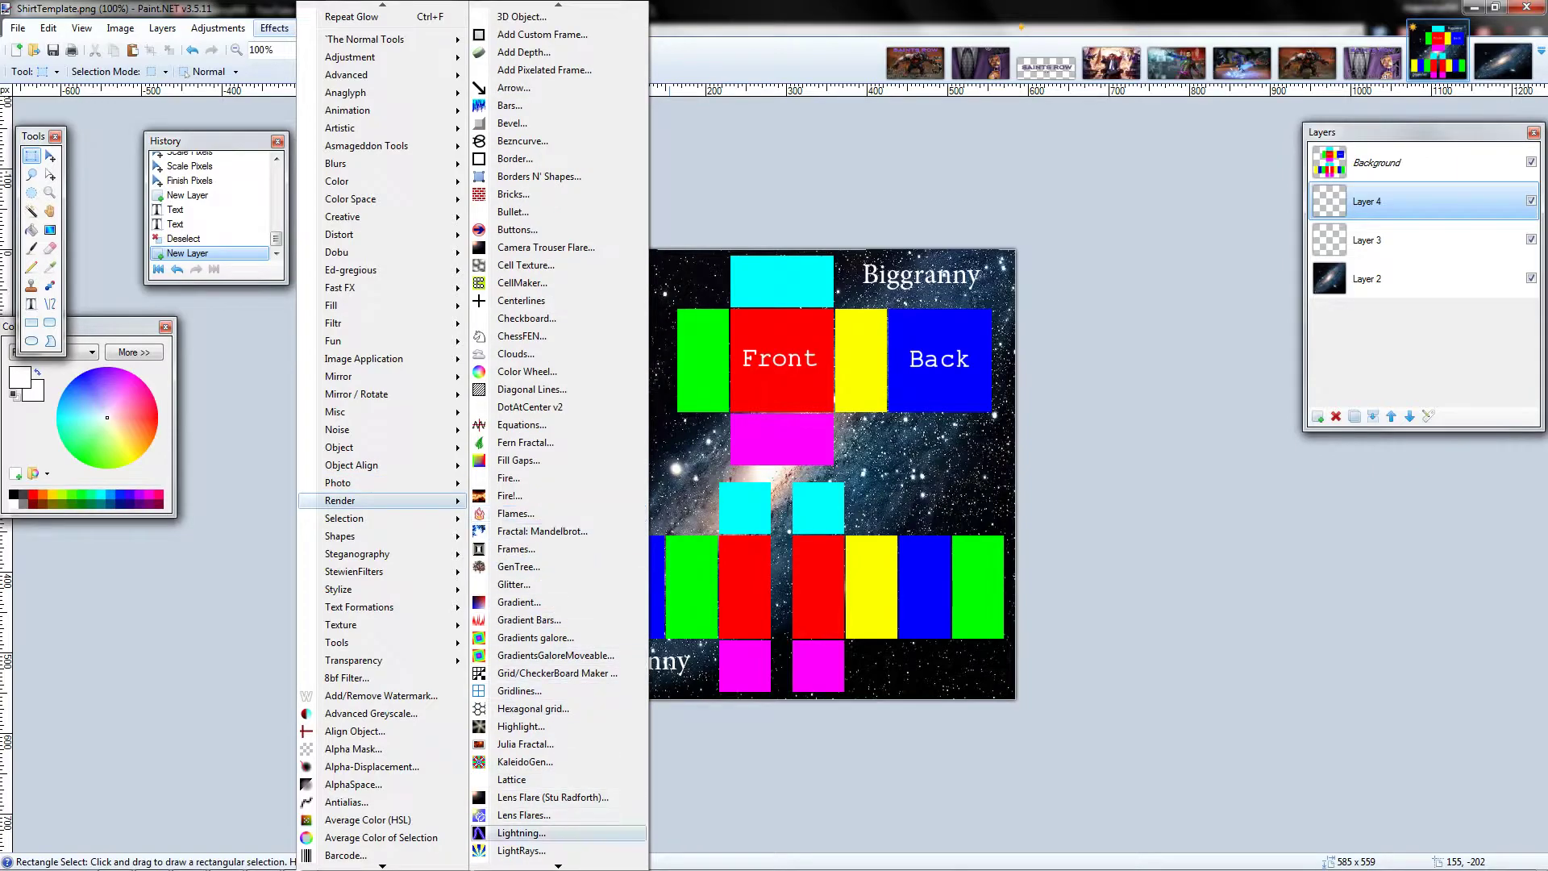
{"action": "left_click", "coordinate": [520, 850]}
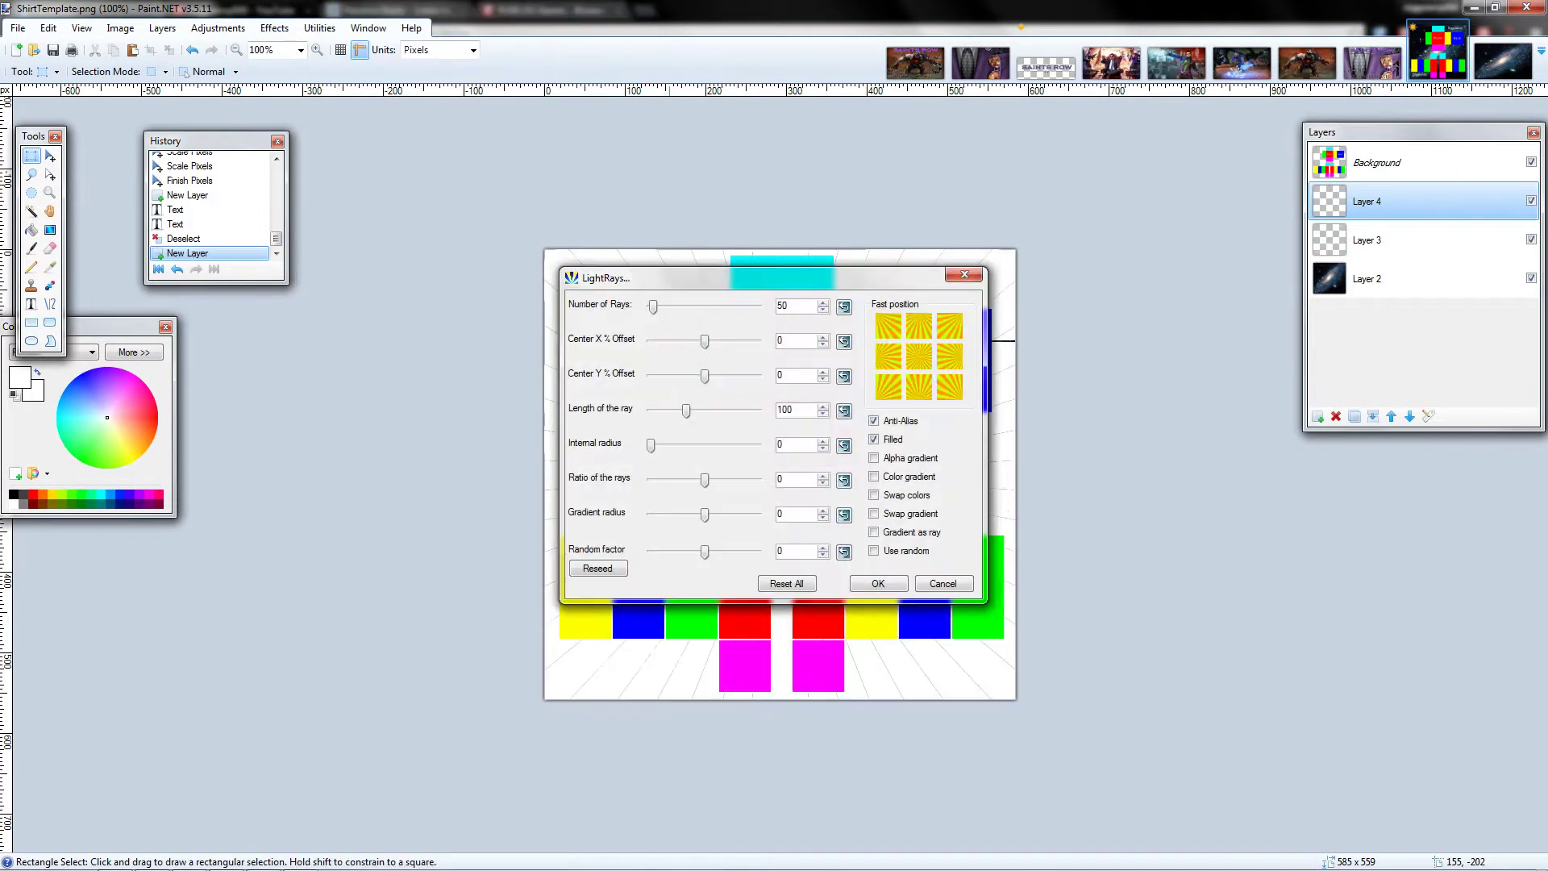
{"action": "left_click_drag", "start_coordinate": [810, 260], "coordinate": [403, 140]}
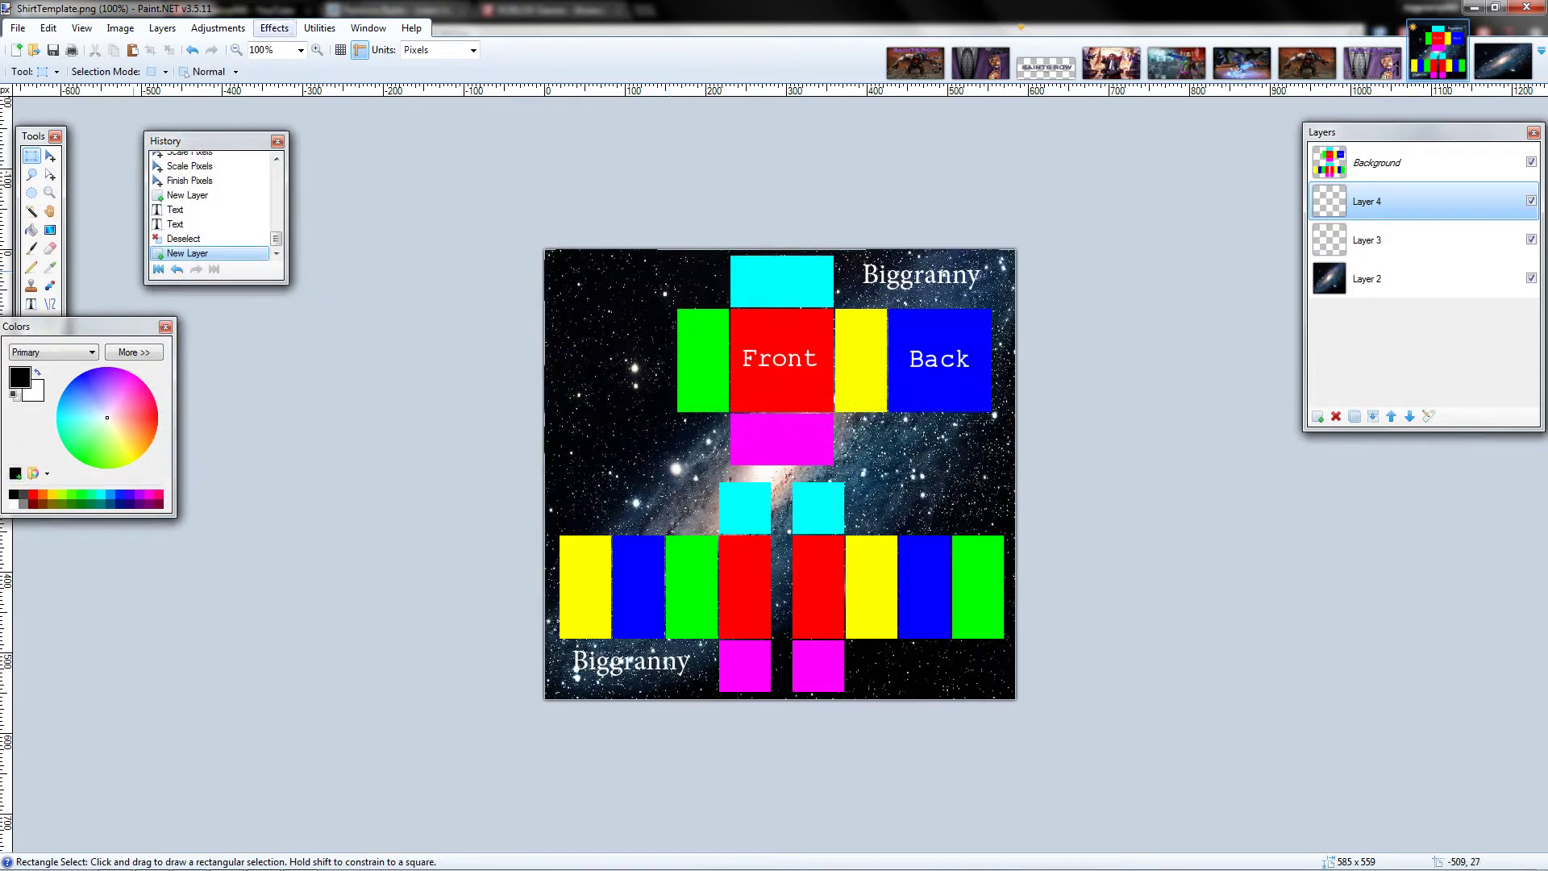
- Start the LightRays effect on the new empty layer with black as primary colour and set the number of rays to 100
{"action": "left_click", "coordinate": [274, 28]}
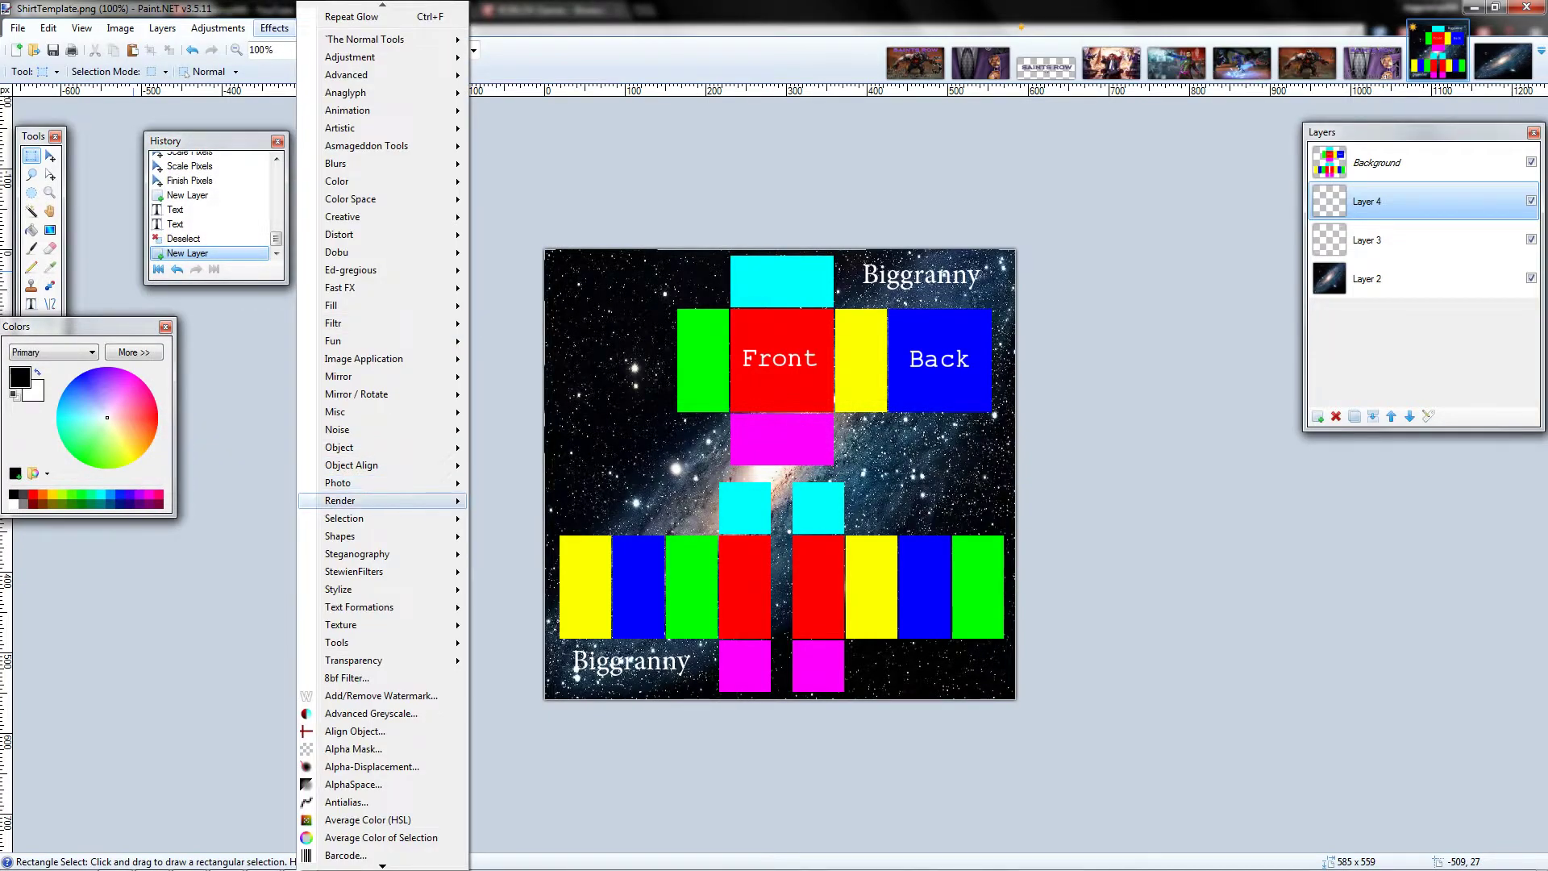
{"action": "mouse_move", "coordinate": [363, 500]}
{"action": "left_click", "coordinate": [521, 849]}
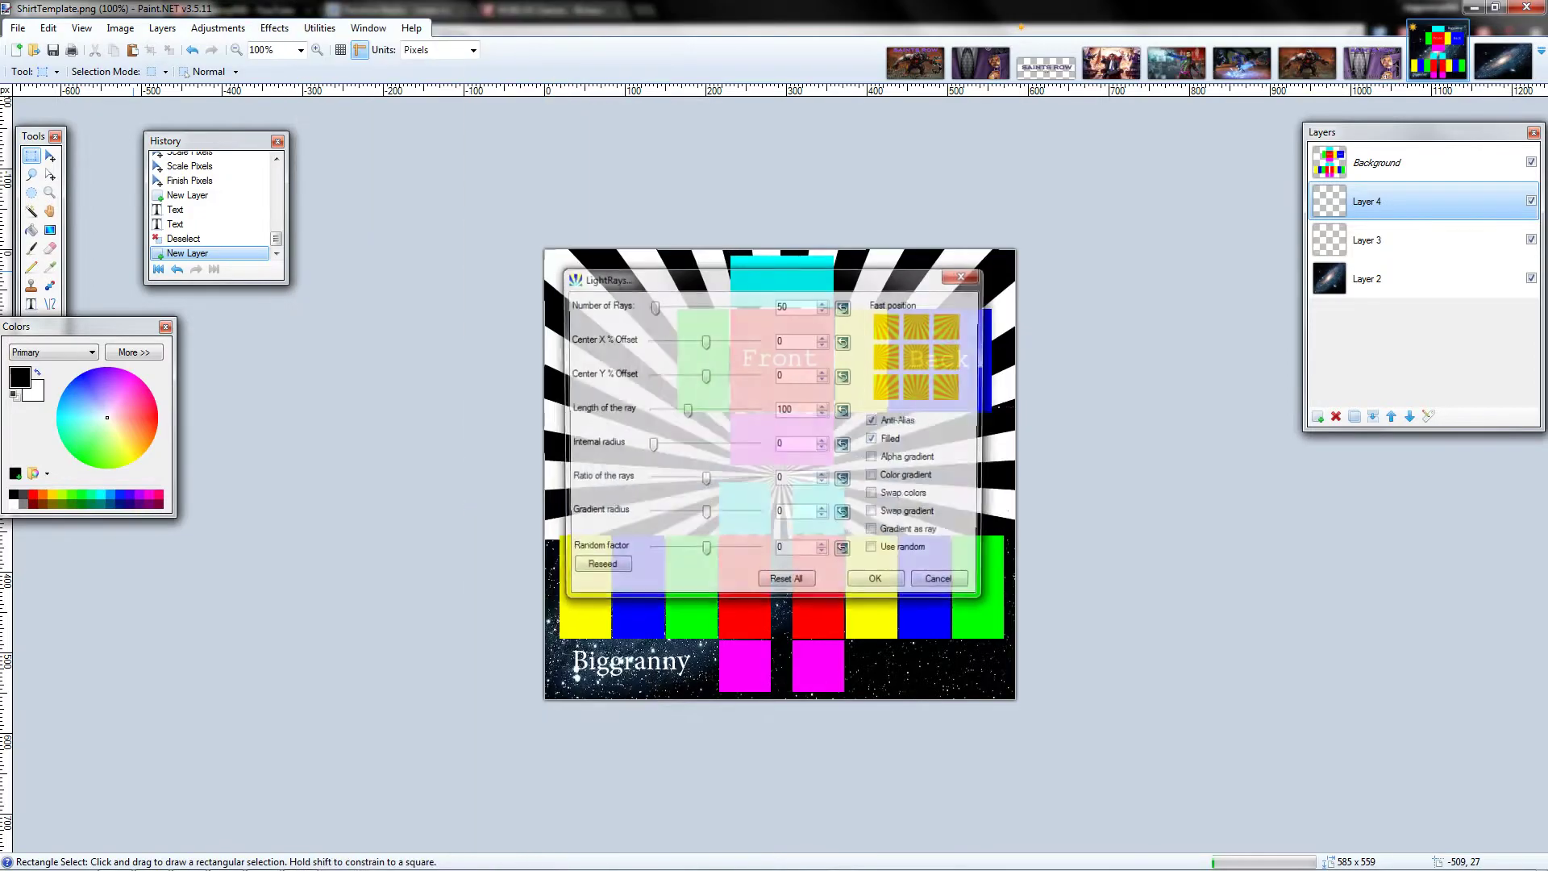
{"action": "left_click_drag", "start_coordinate": [751, 278], "coordinate": [384, 195]}
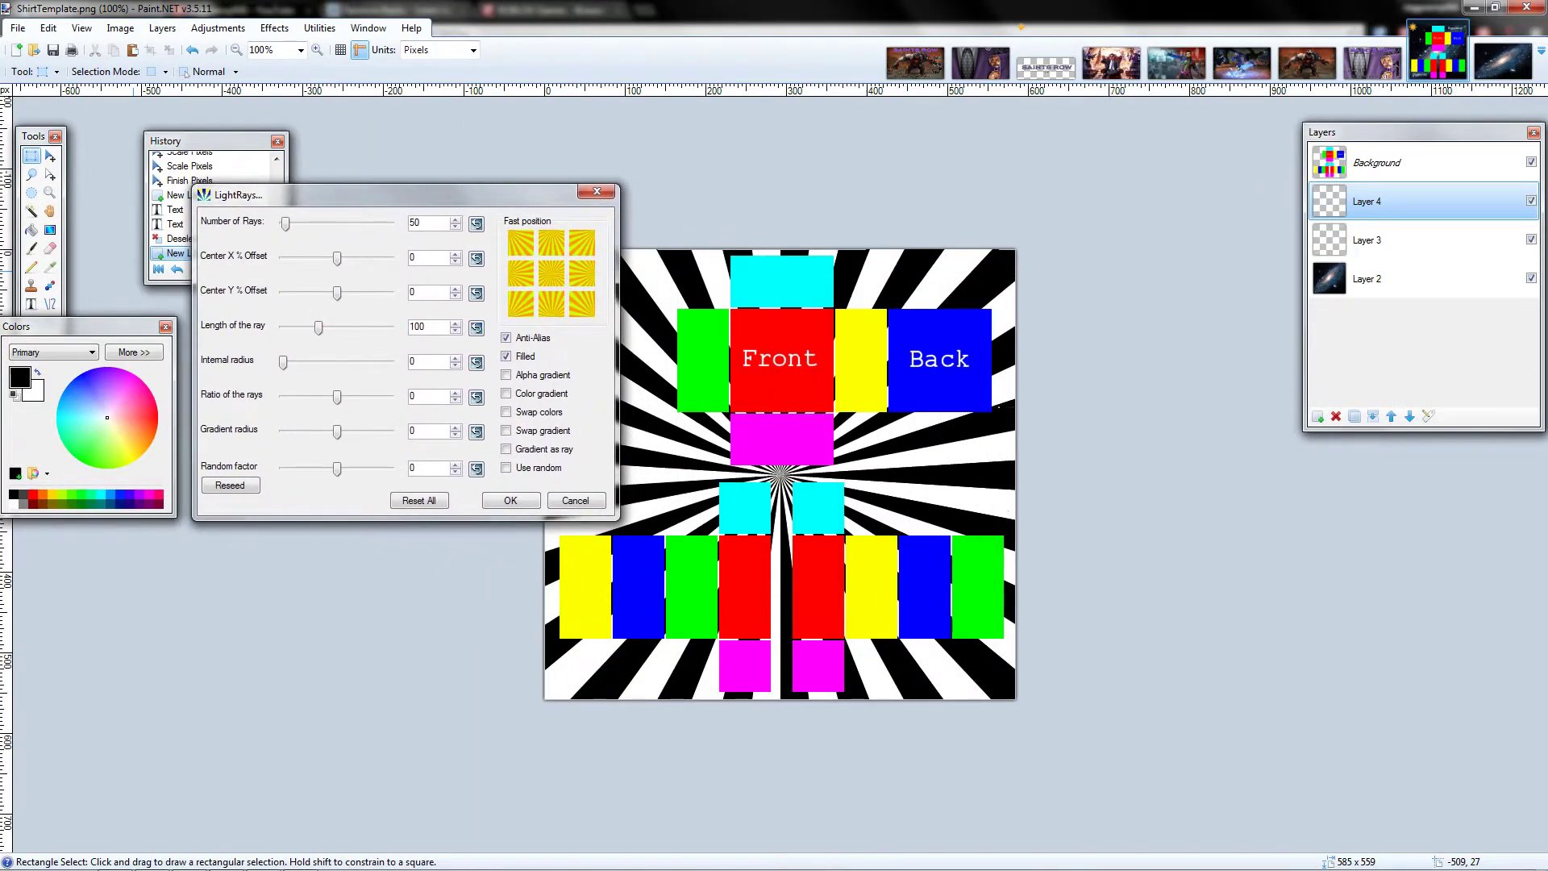
{"action": "left_click_drag", "start_coordinate": [285, 223], "coordinate": [299, 223]}
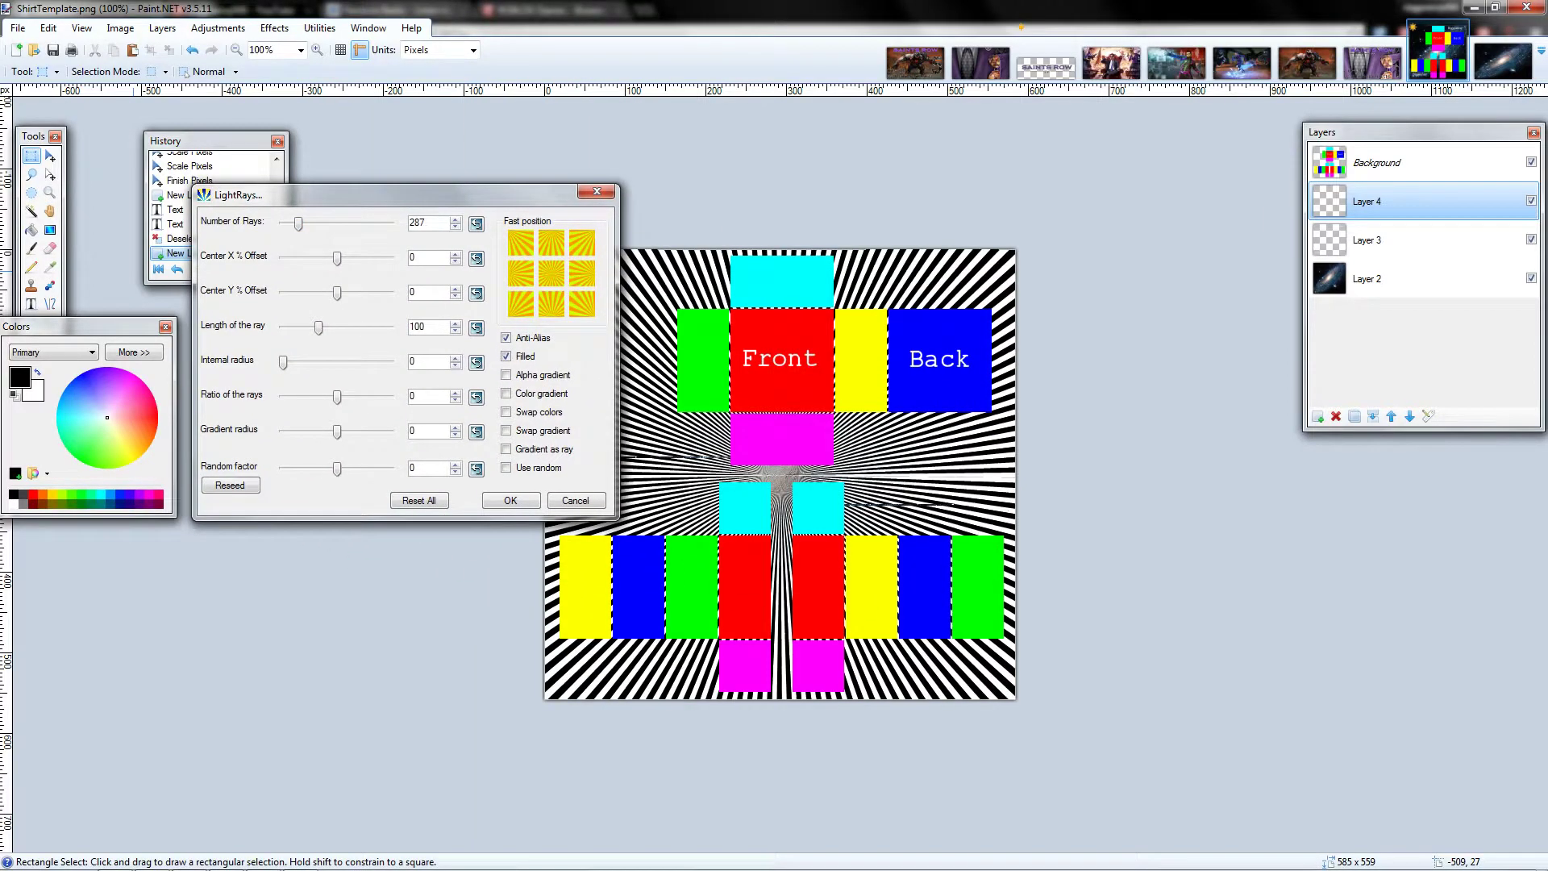
{"action": "type", "text": "150"}
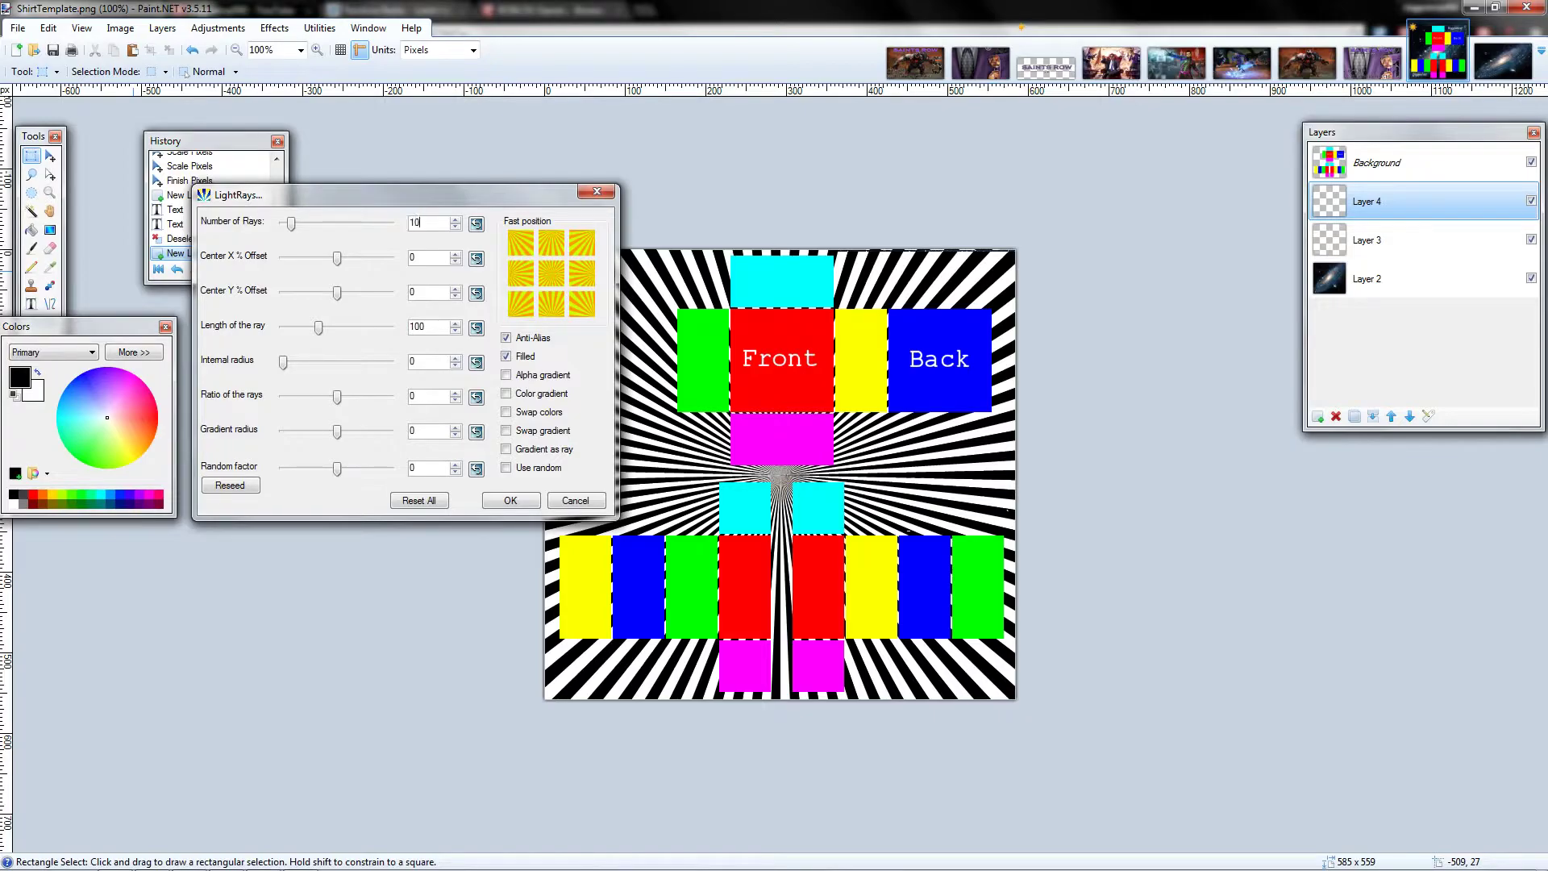
{"action": "type", "text": "0"}
- Enable the alpha gradient for the light rays, set gradient radius to -300 and random factor to 300, and apply the effect
{"action": "left_click", "coordinate": [505, 374]}
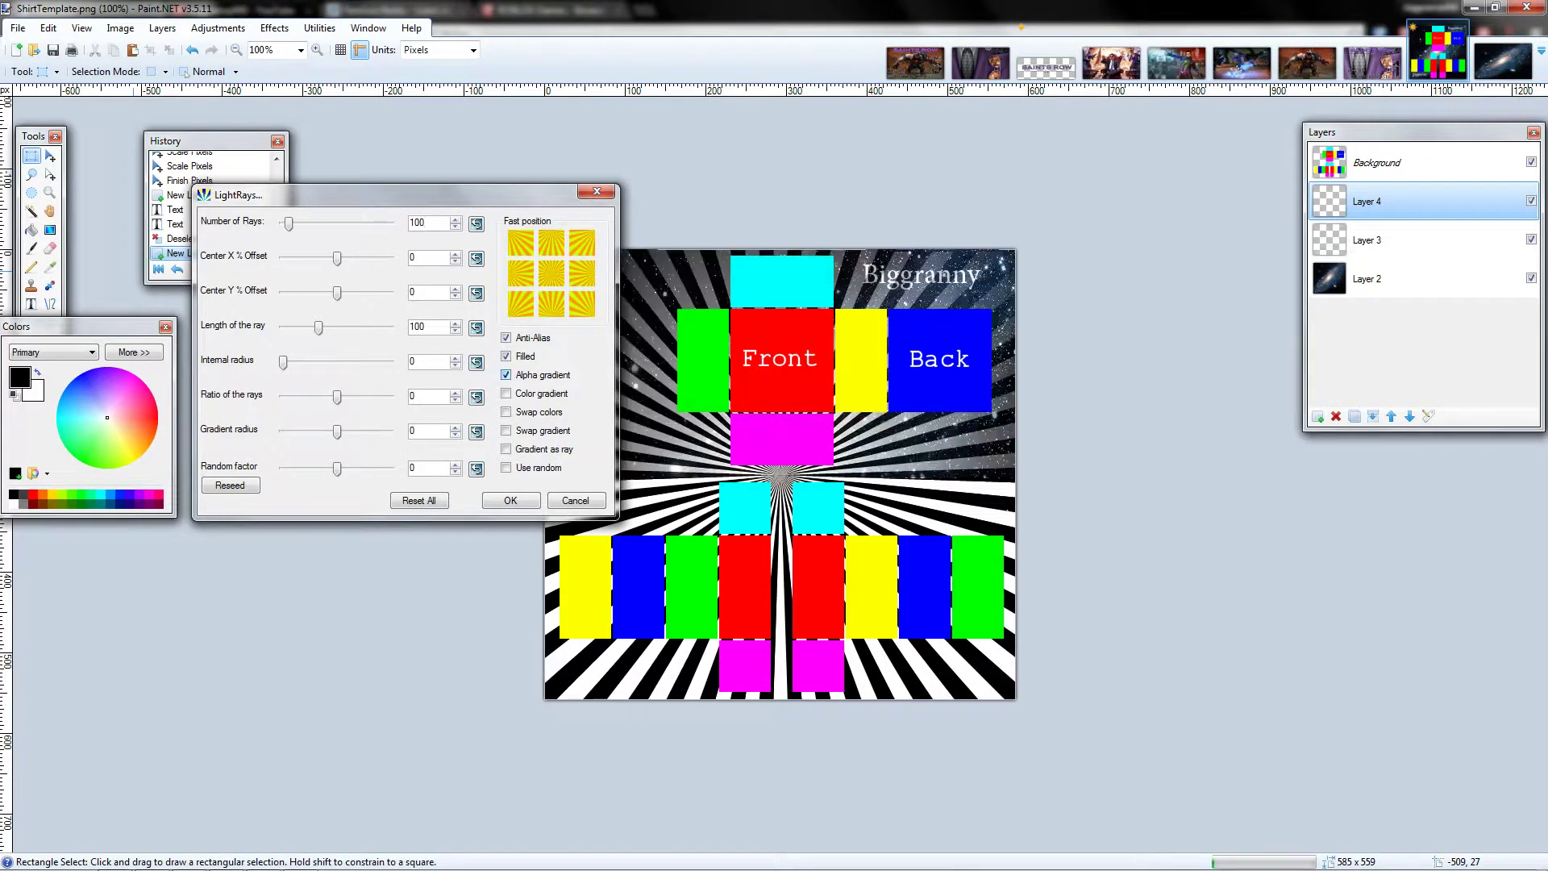
{"action": "left_click_drag", "start_coordinate": [337, 432], "coordinate": [390, 469]}
{"action": "left_click_drag", "start_coordinate": [395, 194], "coordinate": [158, 132]}
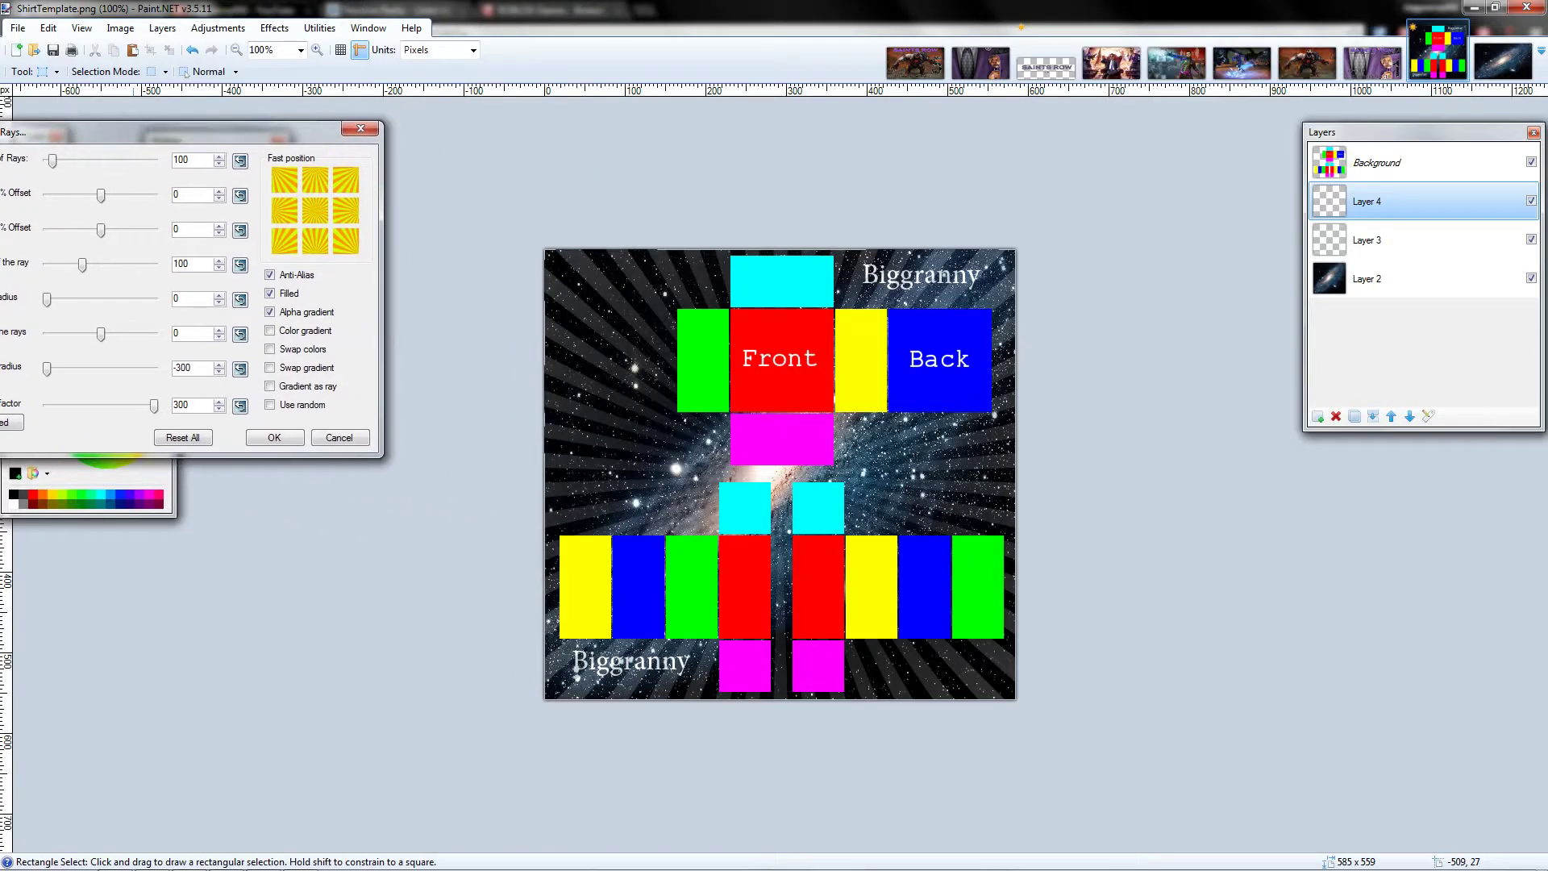
{"action": "key", "text": "Return"}
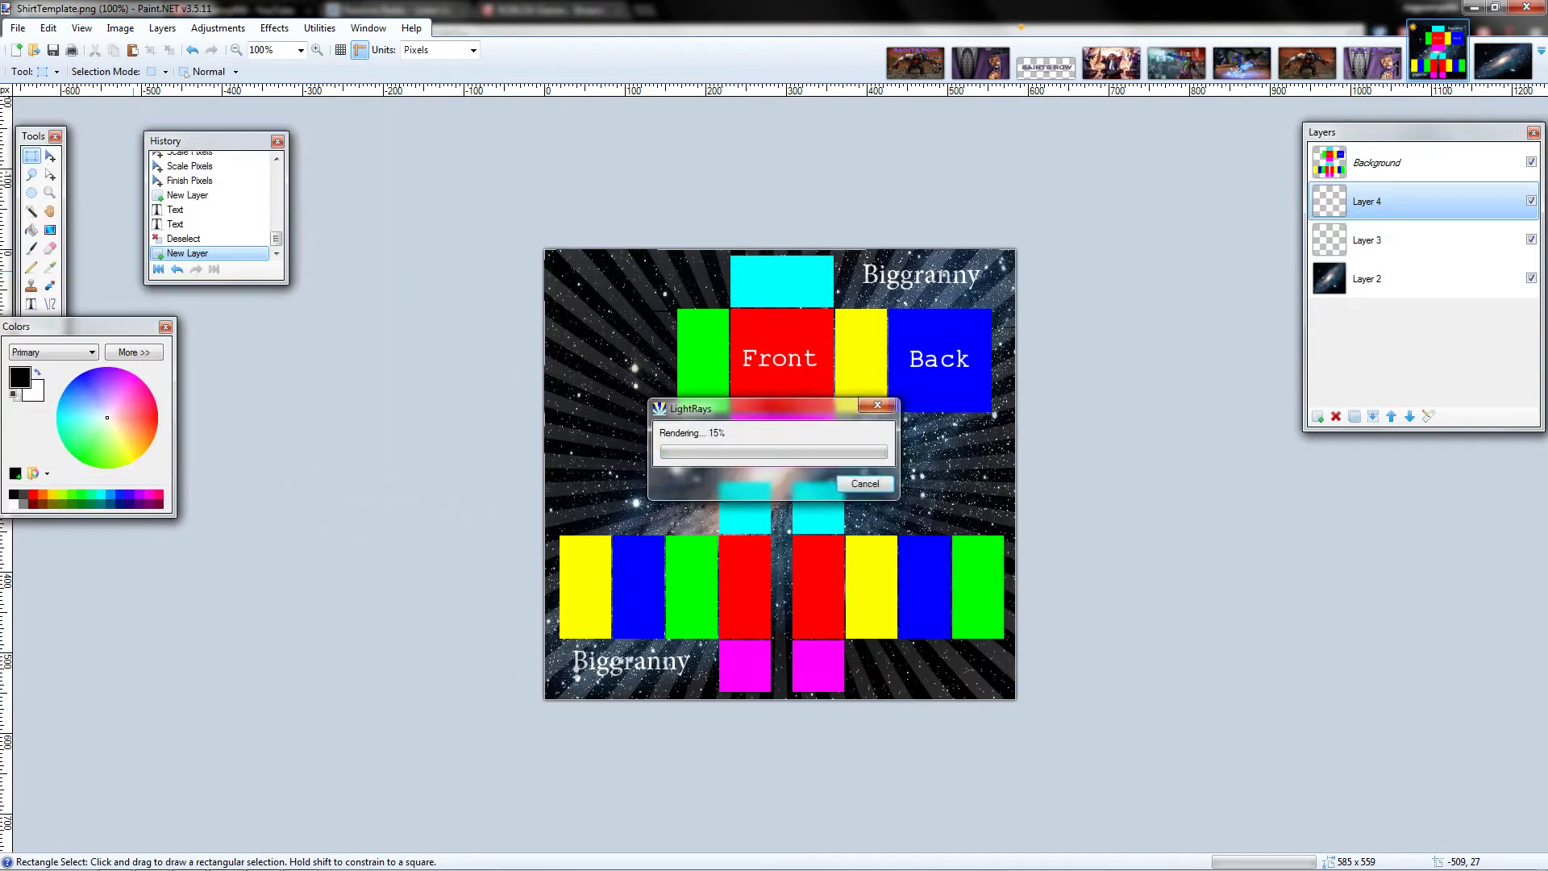
- Apply a Glow effect to the galaxy layer with radius 6, brightness 10 and contrast 10
{"action": "left_click", "coordinate": [1422, 278]}
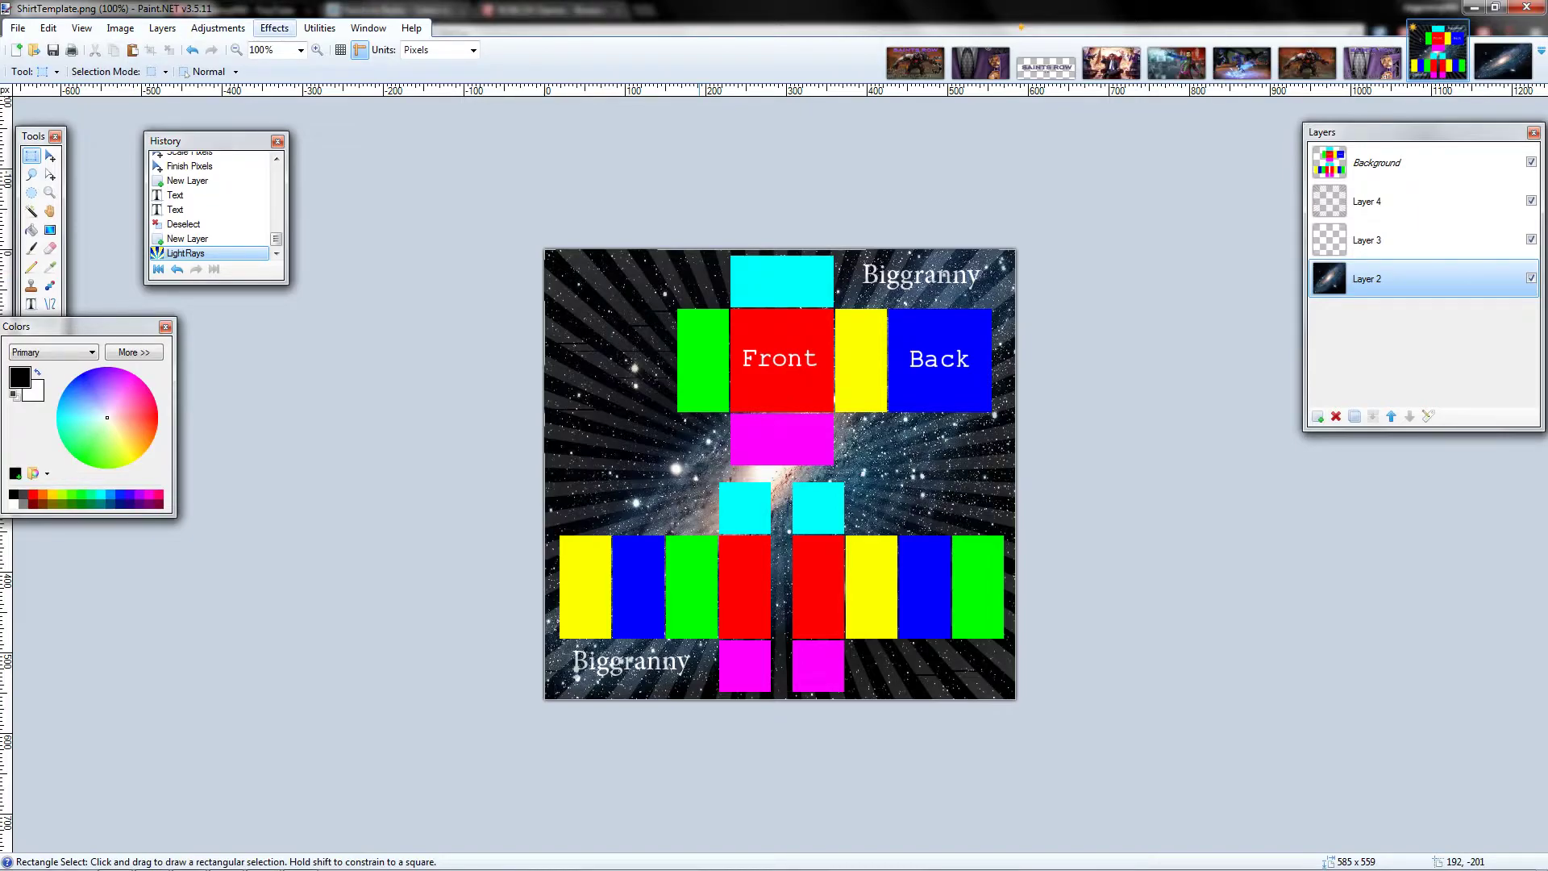
{"action": "left_click", "coordinate": [274, 28]}
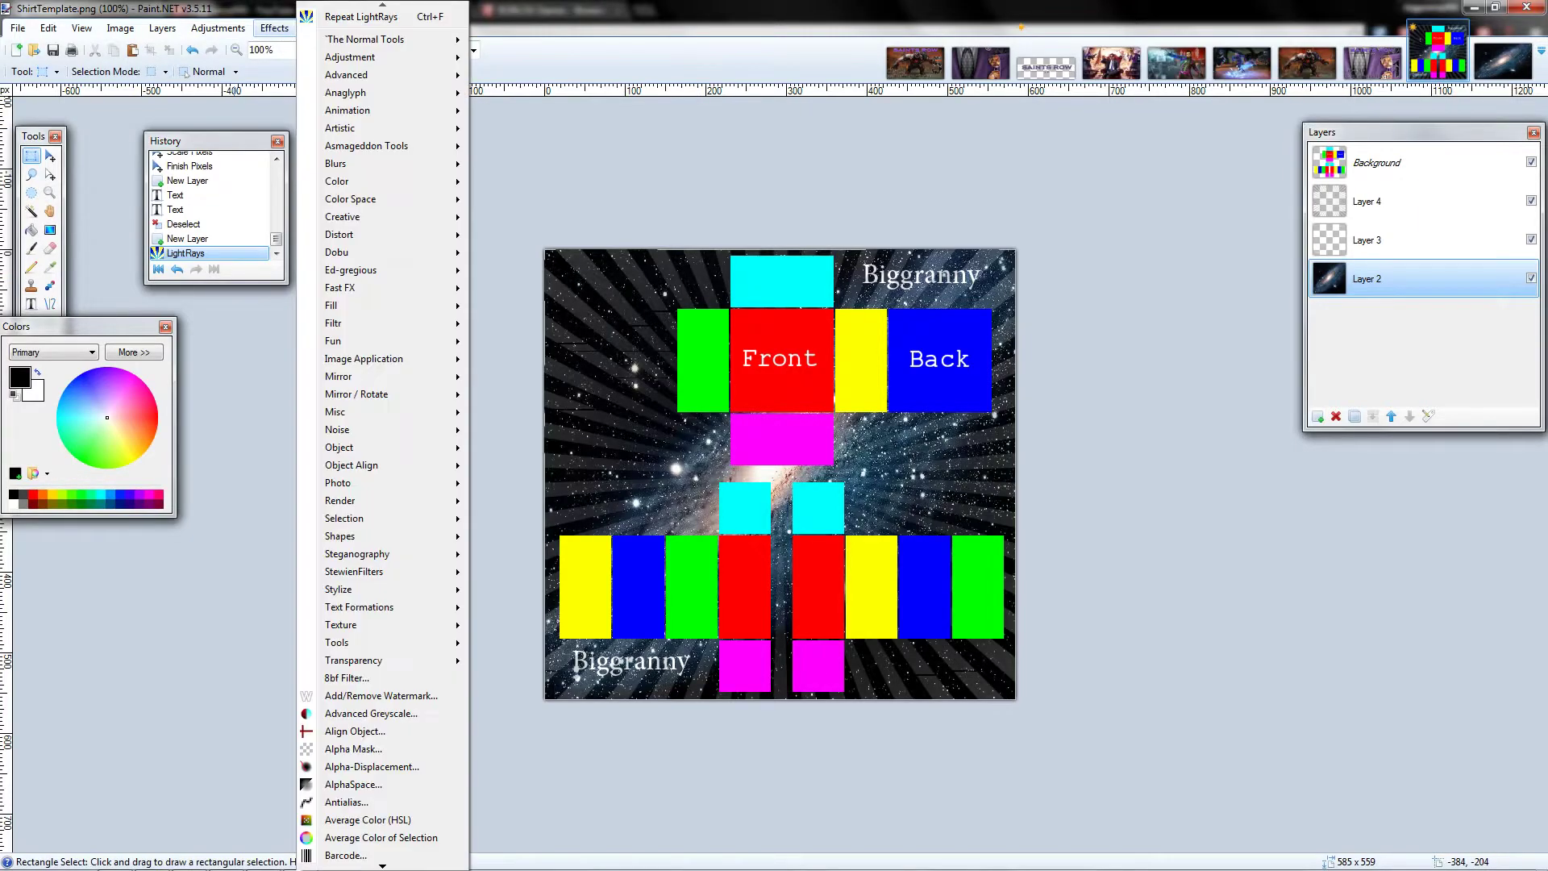
{"action": "mouse_move", "coordinate": [363, 288]}
{"action": "left_click", "coordinate": [512, 307]}
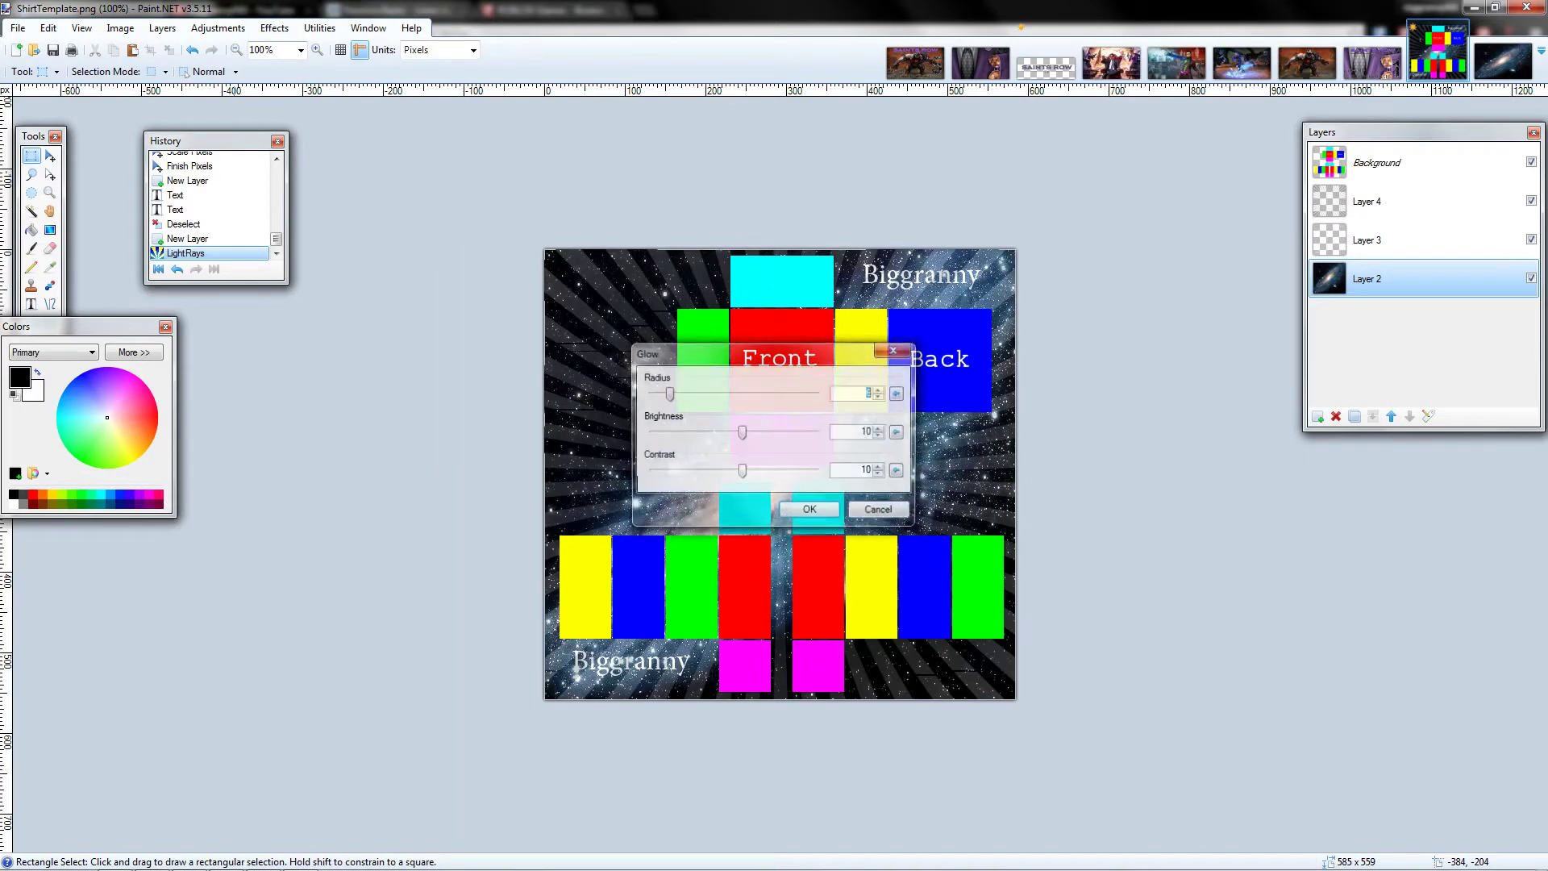
{"action": "left_click_drag", "start_coordinate": [714, 347], "coordinate": [320, 133]}
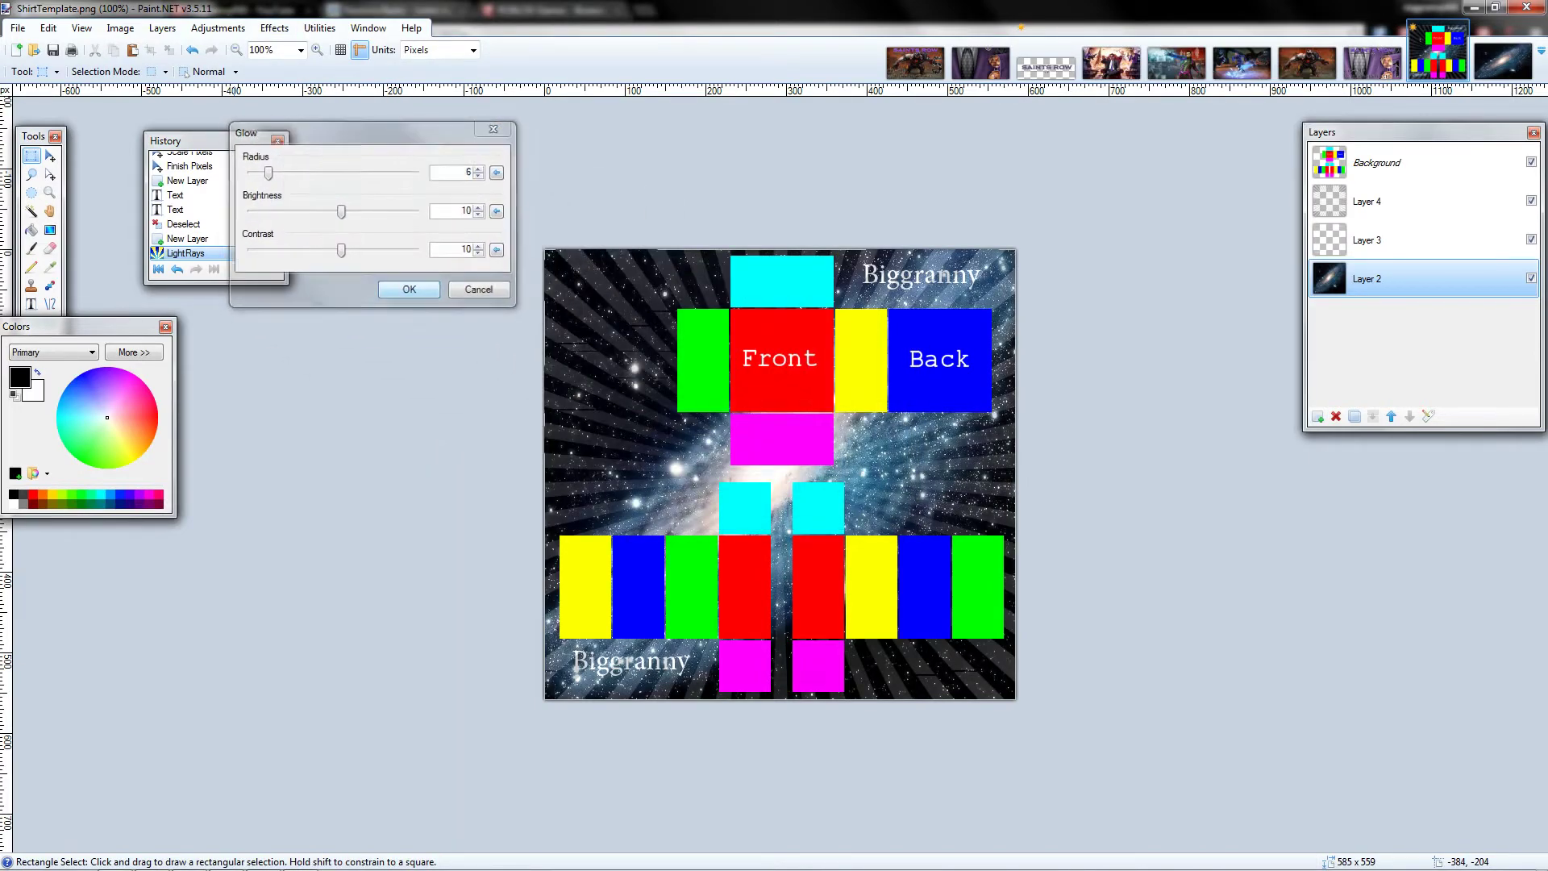
{"action": "left_click", "coordinate": [410, 291]}
- Cut the Front and Back label areas out of the template's Background layer
{"action": "left_click", "coordinate": [1422, 162]}
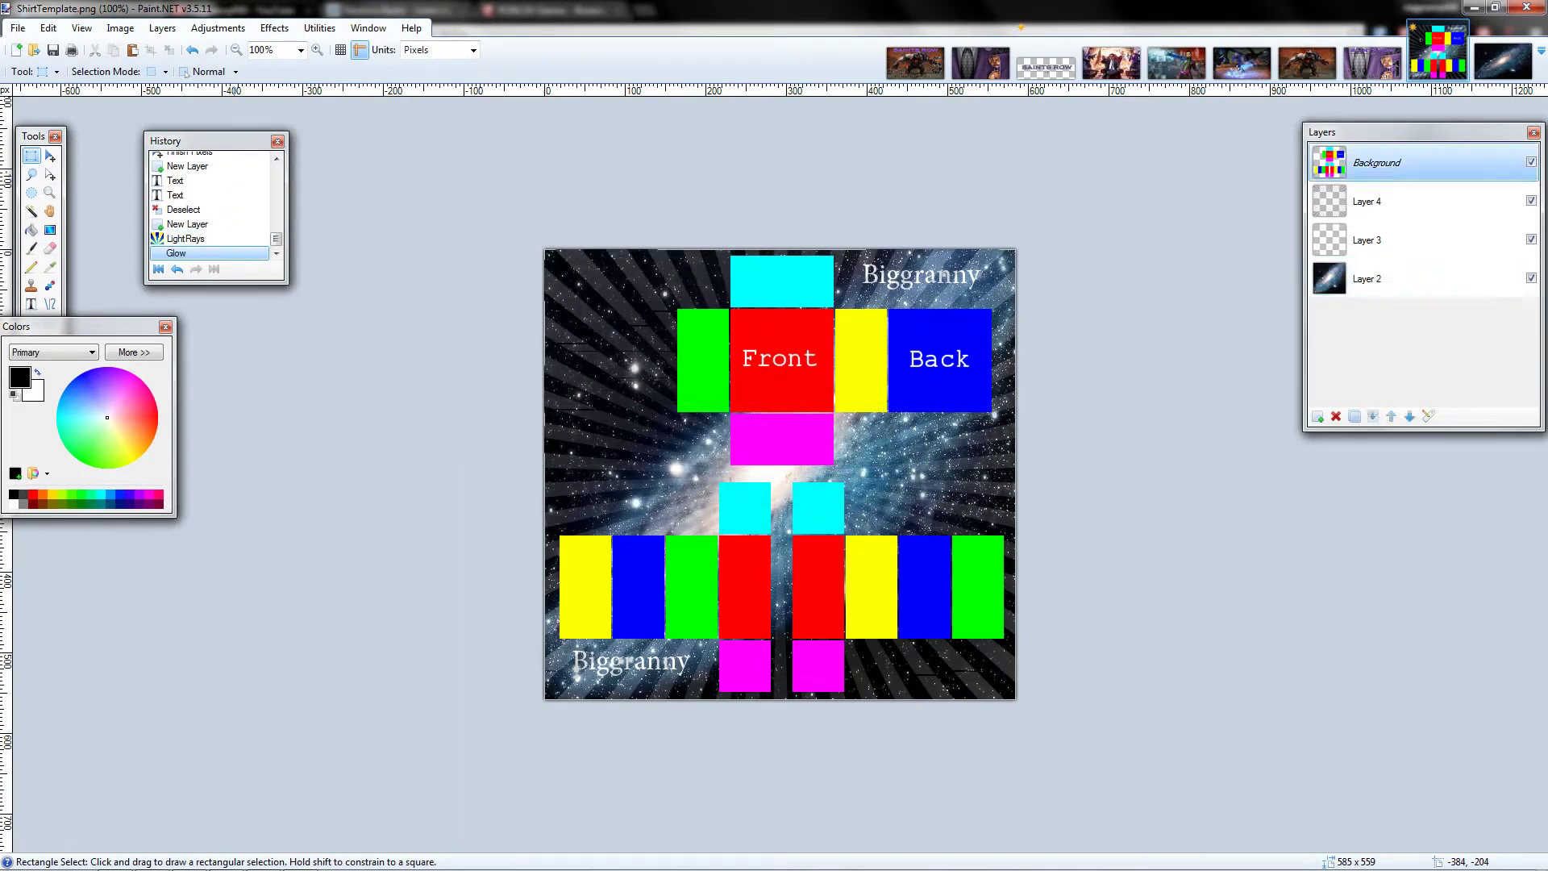
{"action": "left_click", "coordinate": [31, 210]}
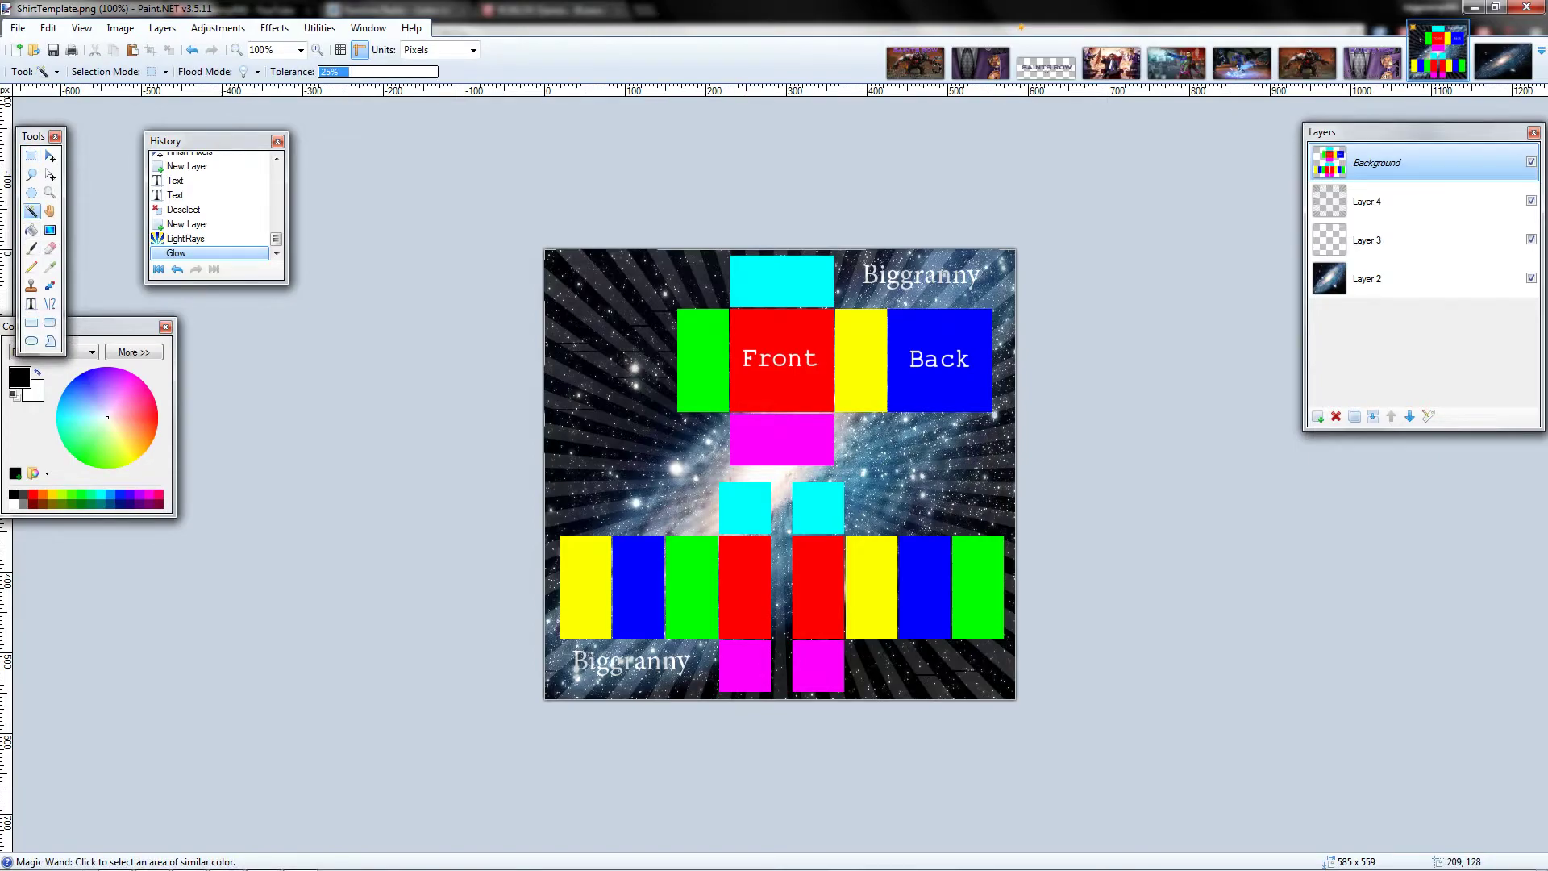
{"action": "left_click", "coordinate": [706, 350]}
{"action": "left_click", "coordinate": [31, 155]}
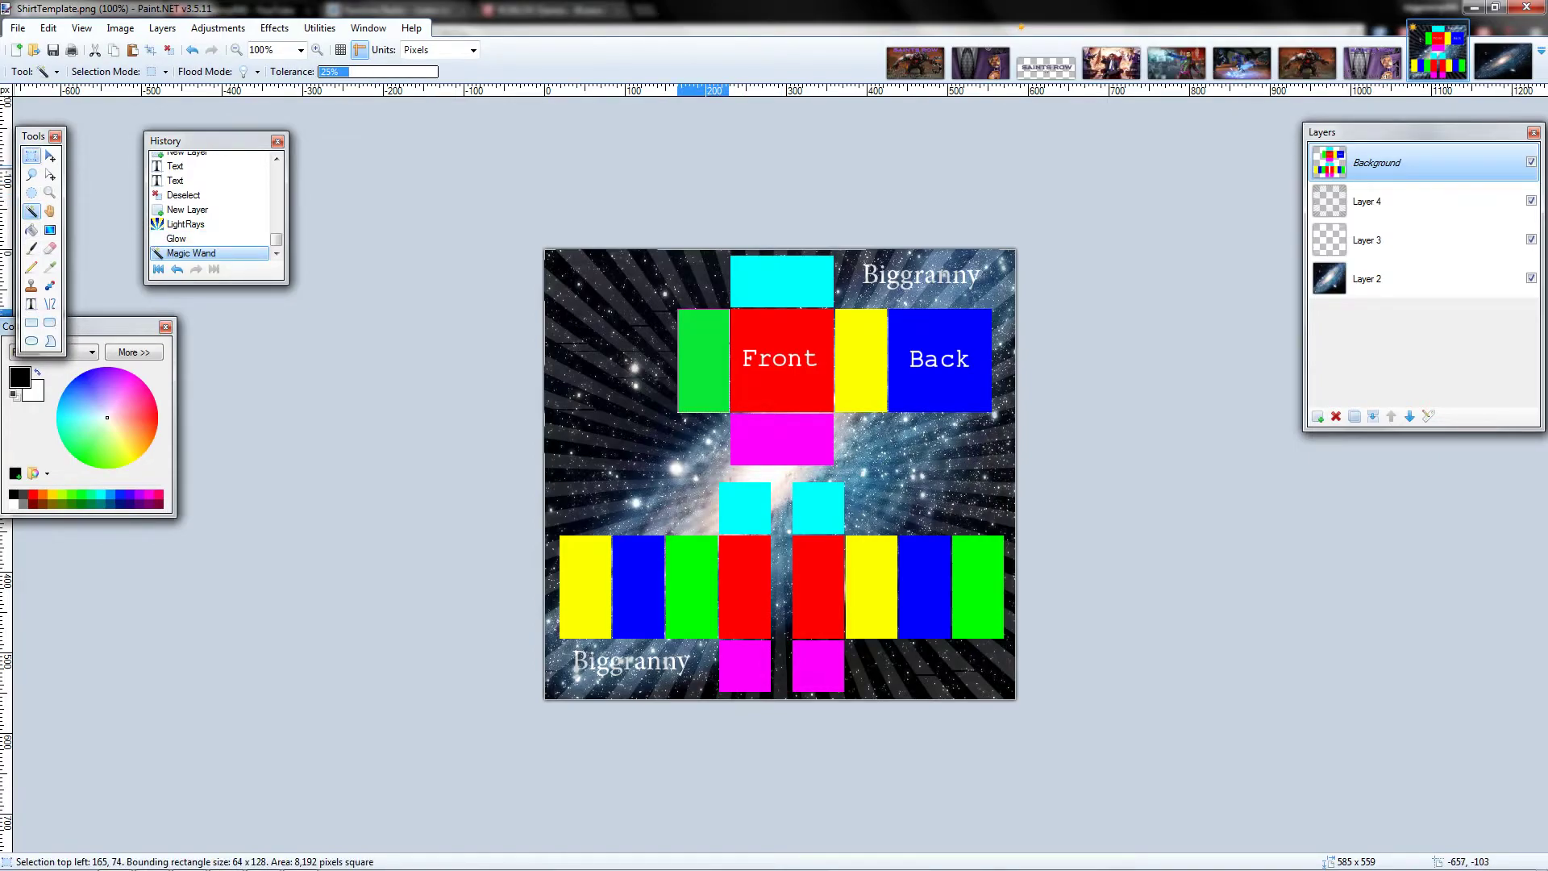
{"action": "left_click_drag", "start_coordinate": [740, 344], "coordinate": [822, 376]}
{"action": "key", "text": "ctrl+x"}
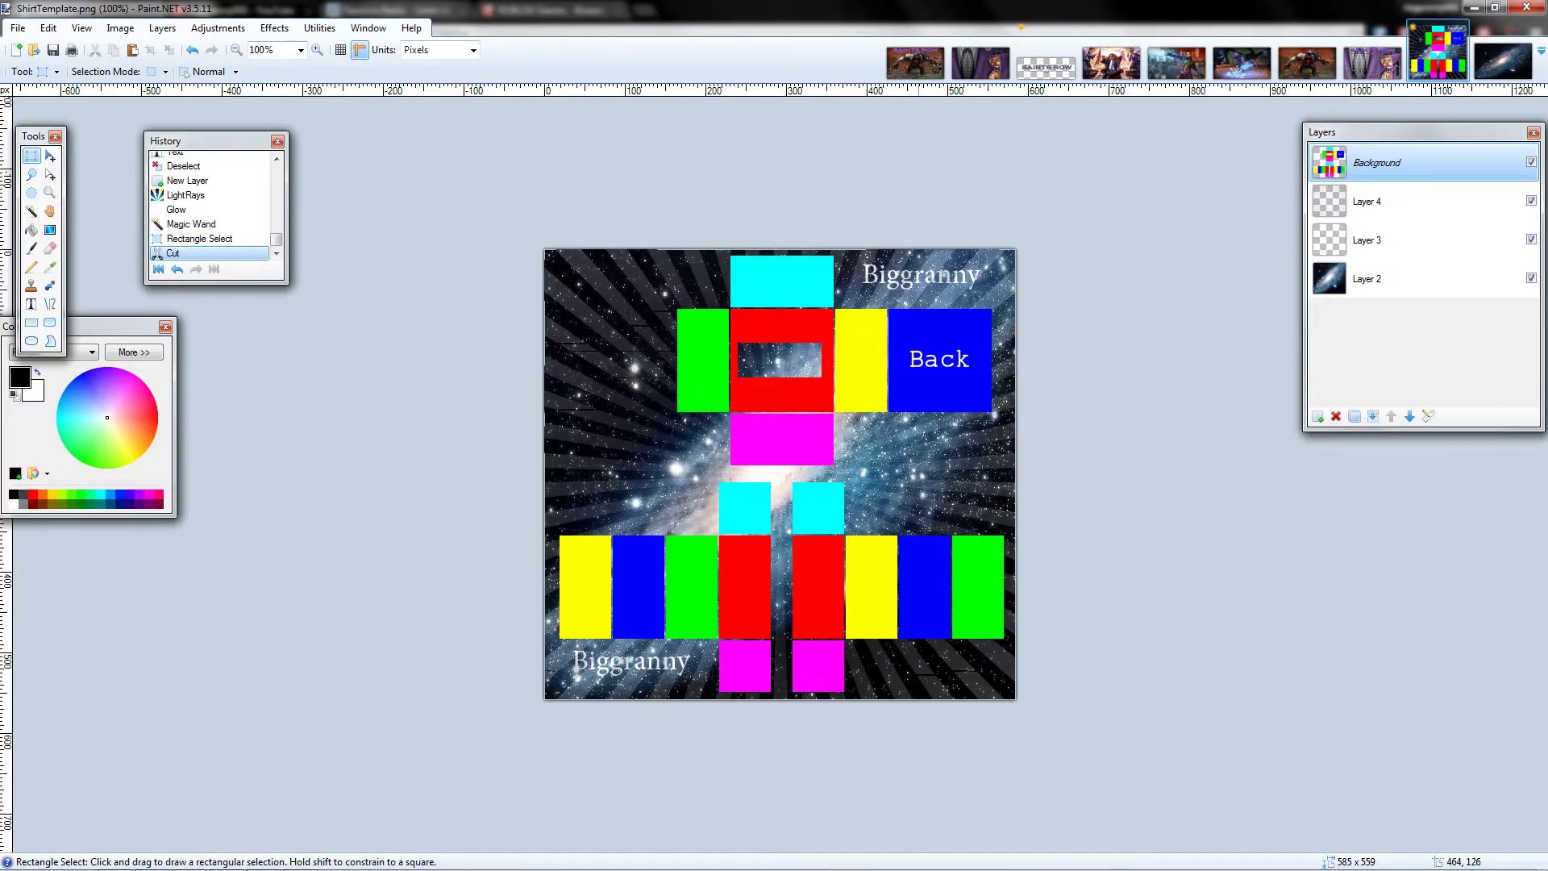
{"action": "left_click_drag", "start_coordinate": [910, 344], "coordinate": [971, 375]}
{"action": "key", "text": "ctrl+x"}
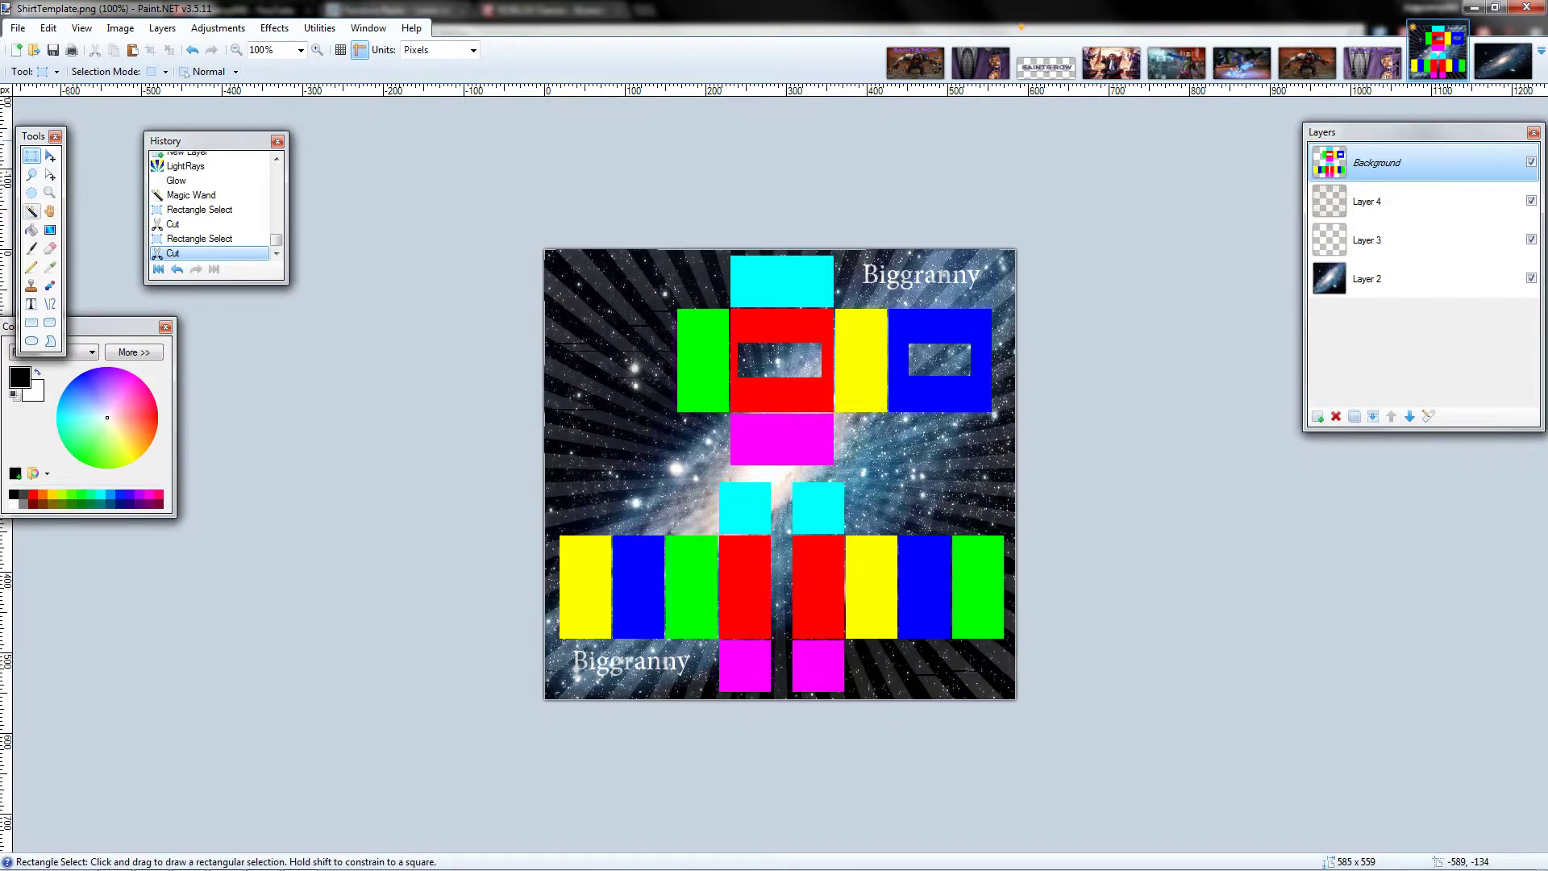
- Cut the green side panel and the red front panel out of the Background layer
{"action": "left_click", "coordinate": [32, 210]}
{"action": "left_click", "coordinate": [708, 334]}
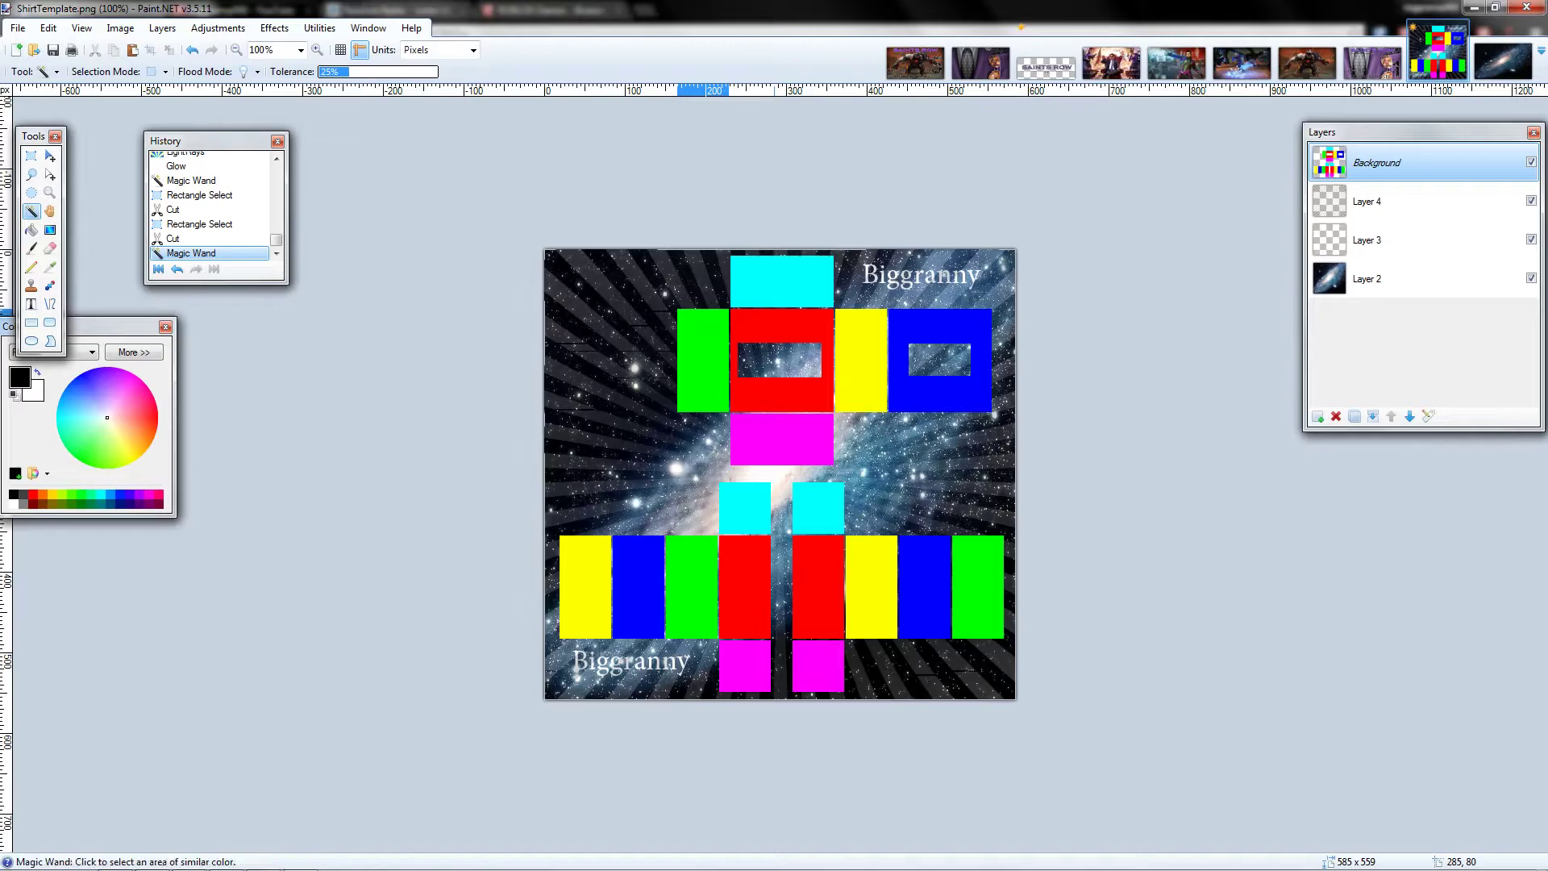
{"action": "key", "text": "ctrl+x"}
{"action": "left_click", "coordinate": [774, 325]}
{"action": "key", "text": "ctrl+x"}
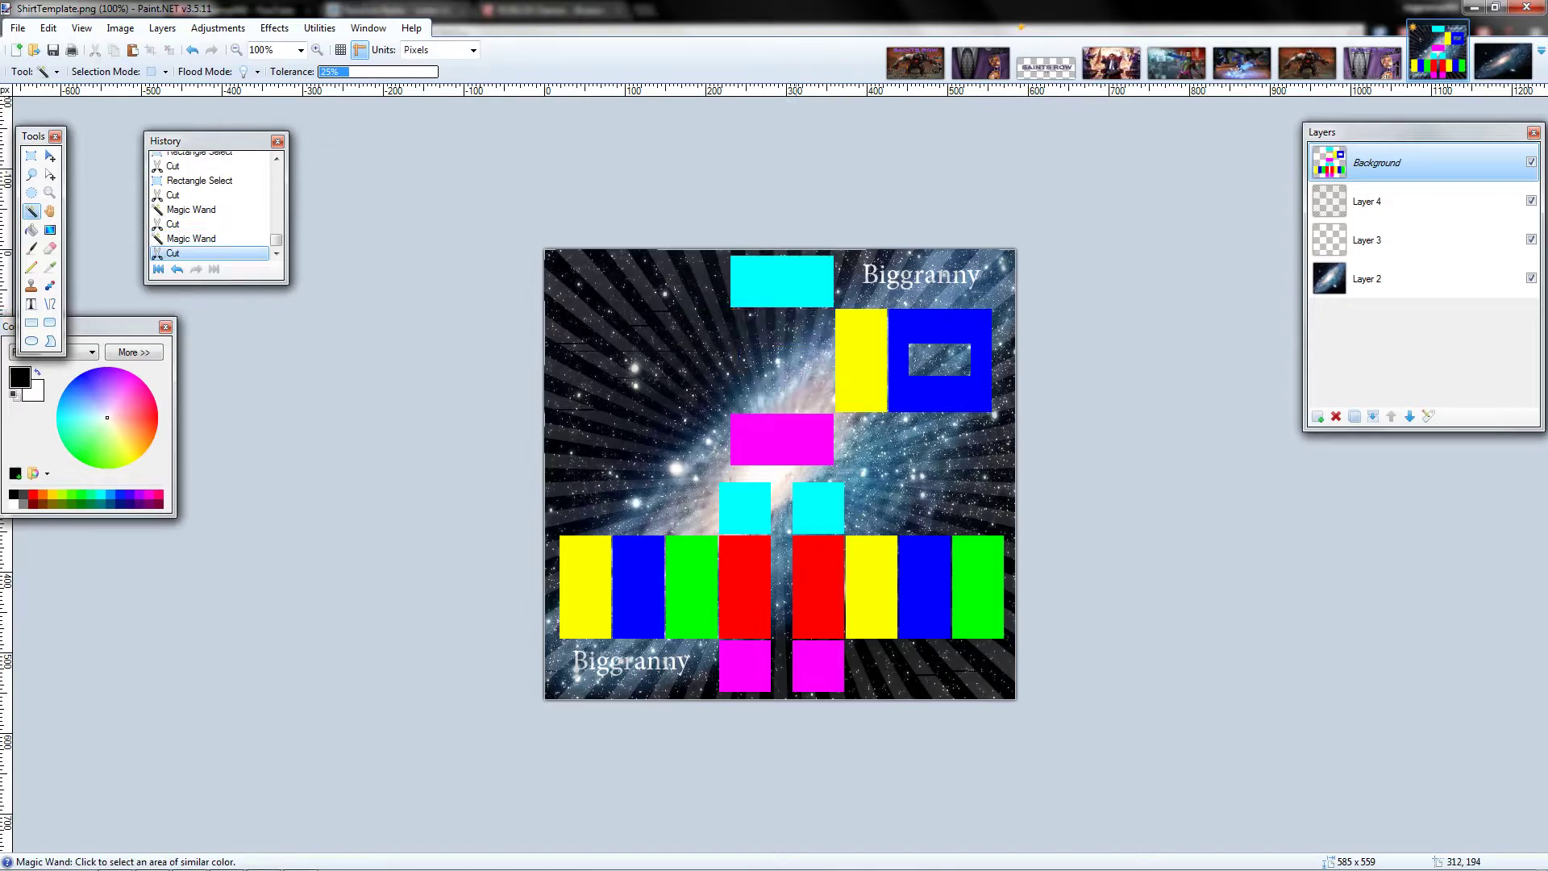
- Undo the panel and label cuts on the Background layer and clear the selection
{"action": "left_click", "coordinate": [192, 50]}
{"action": "left_click", "coordinate": [192, 50]}
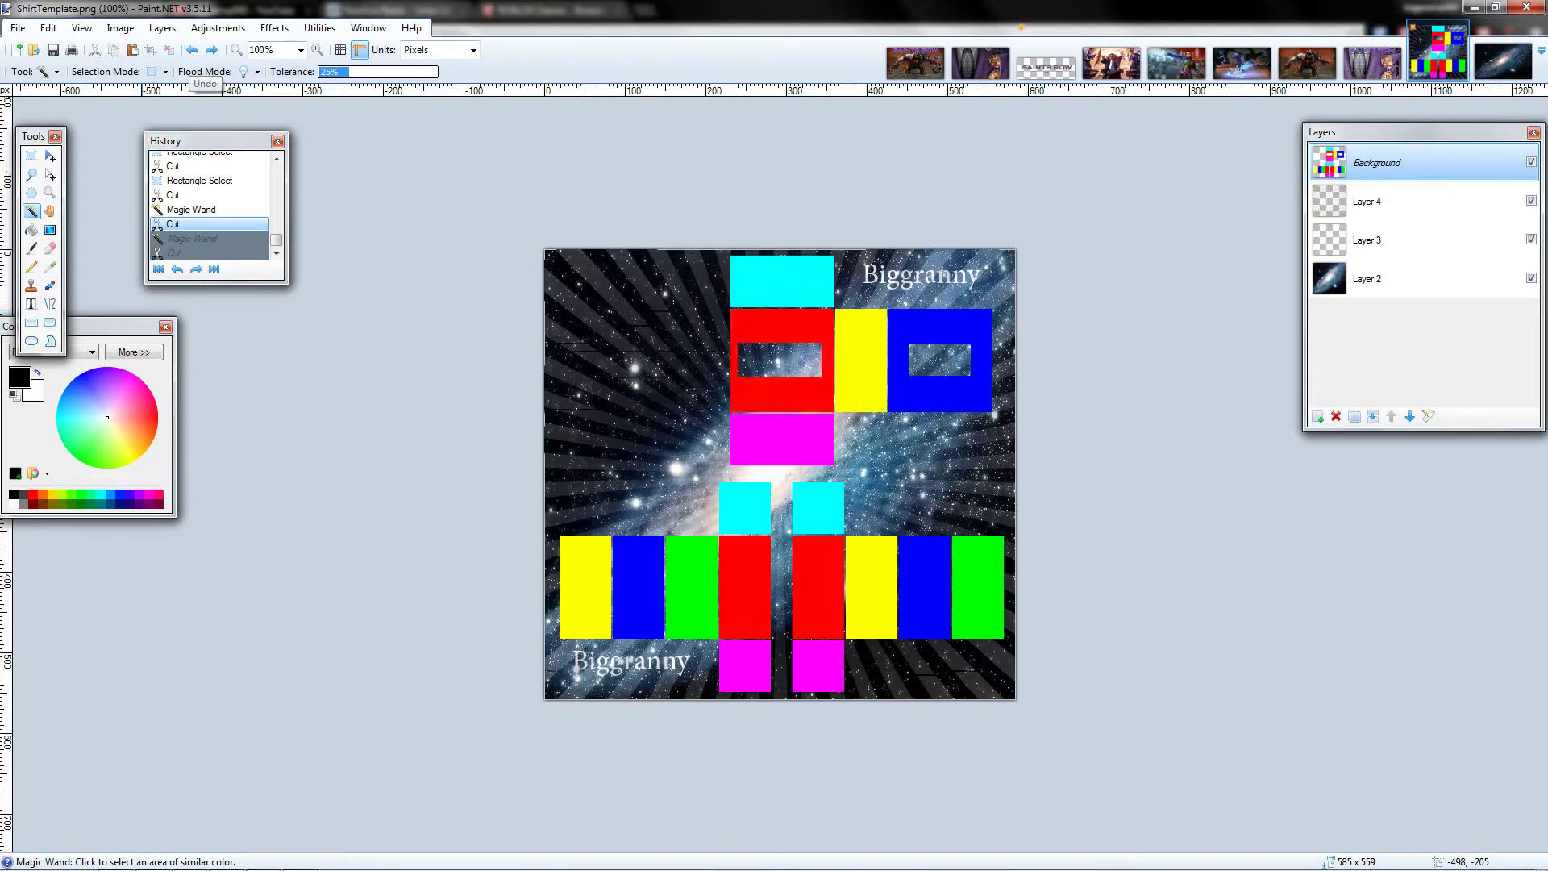
{"action": "left_click", "coordinate": [192, 50]}
{"action": "left_click", "coordinate": [192, 50]}
{"action": "left_click", "coordinate": [192, 50]}
{"action": "left_click", "coordinate": [192, 50]}
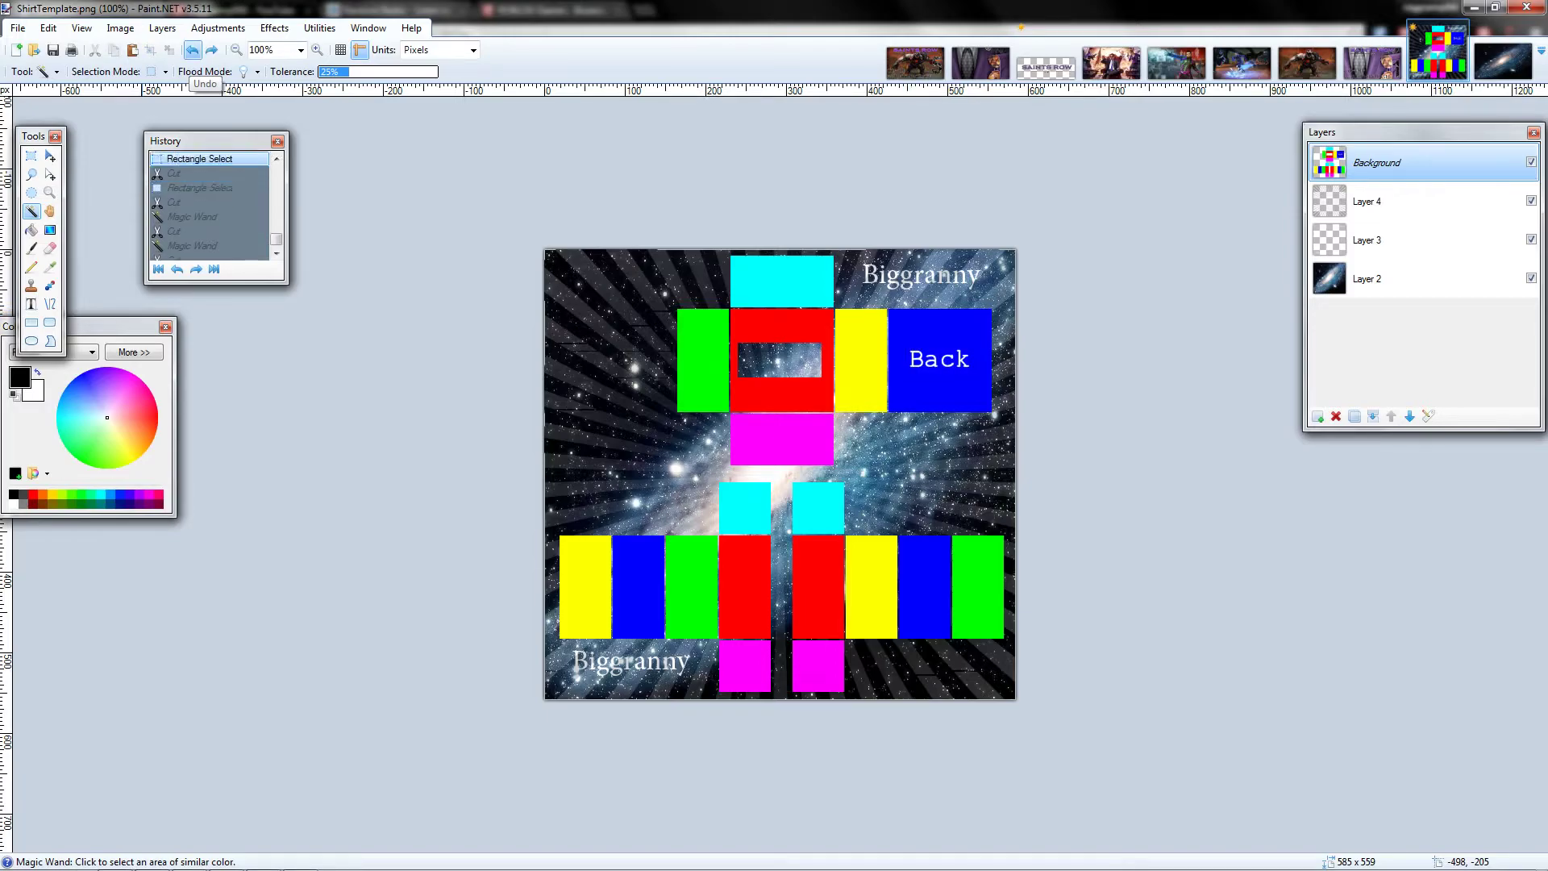
{"action": "left_click", "coordinate": [192, 50]}
{"action": "key", "text": "s"}
{"action": "key", "text": "ctrl+d"}
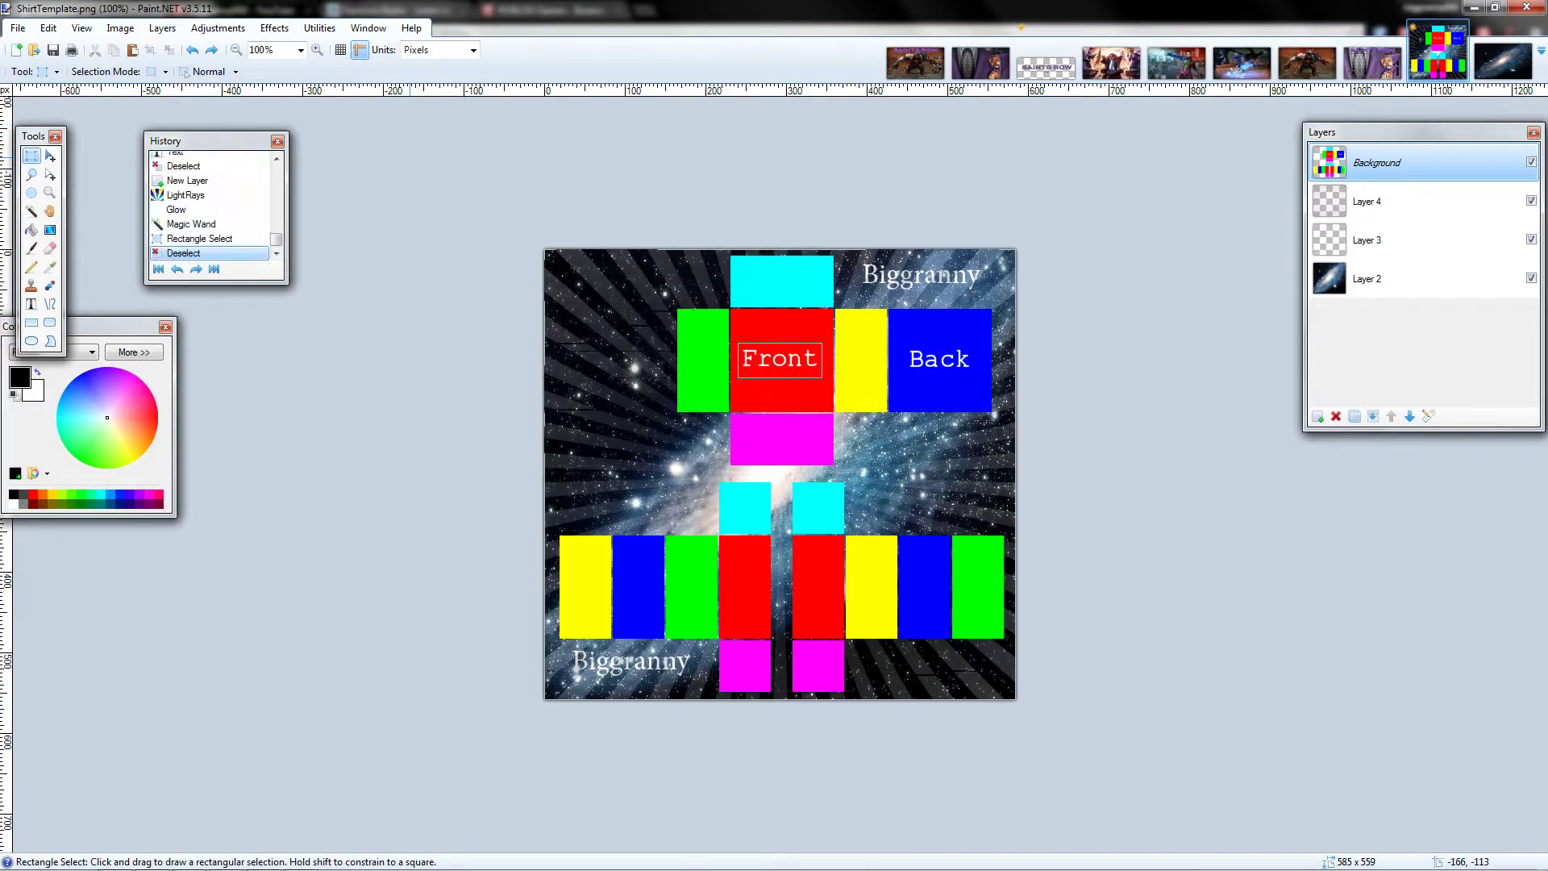
- Merge Layer 4, Layer 3 and the Background template layer down into the galaxy layer
{"action": "left_click", "coordinate": [1403, 201]}
{"action": "left_click", "coordinate": [1403, 240]}
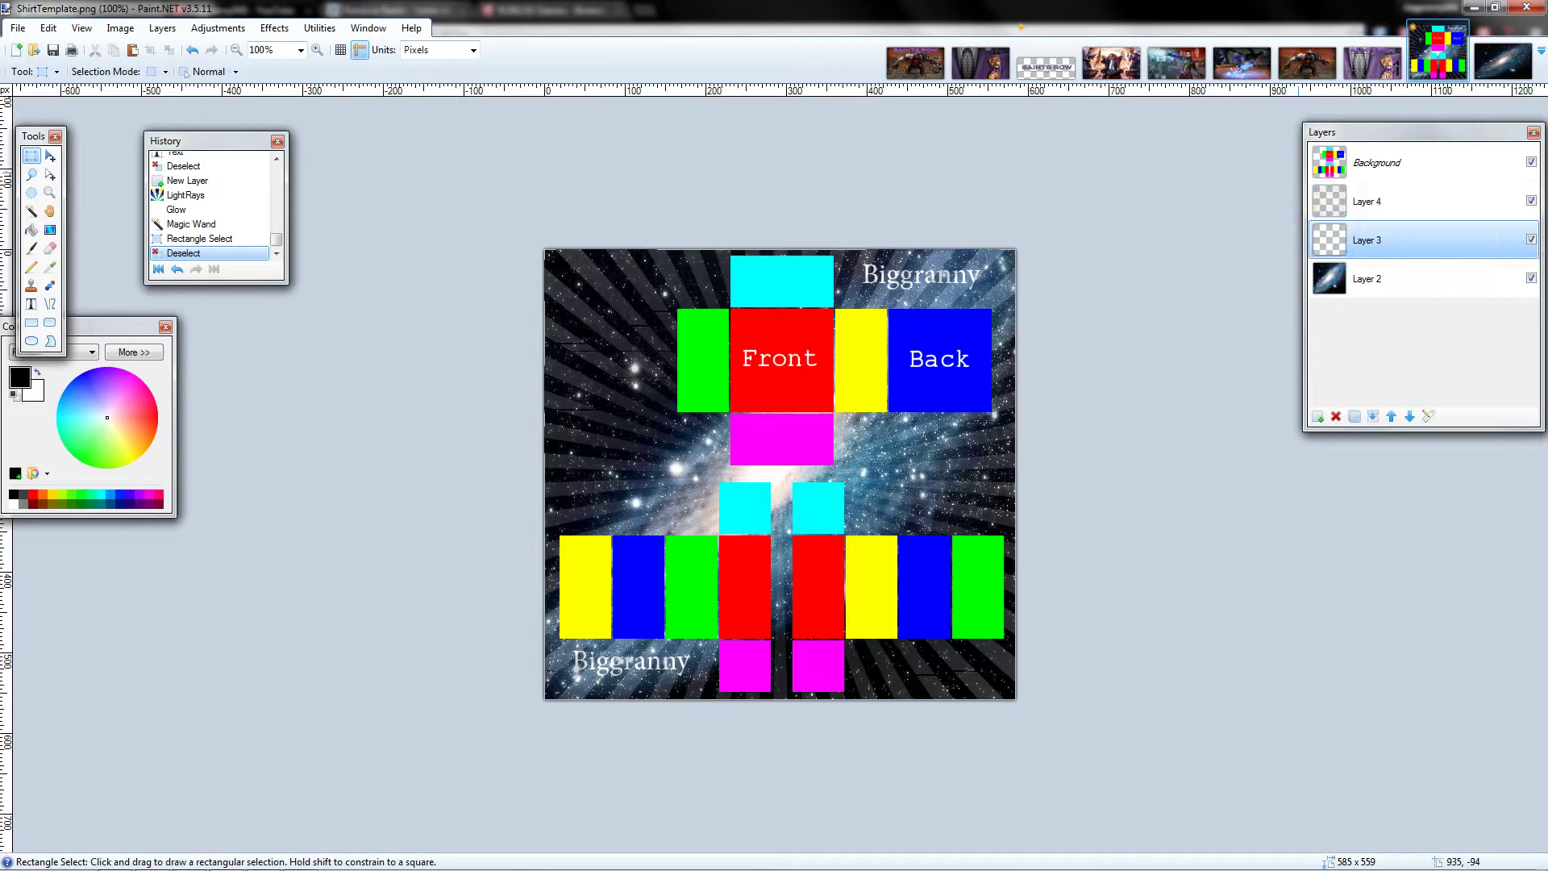
{"action": "left_click", "coordinate": [1403, 201]}
{"action": "left_click", "coordinate": [1403, 239]}
{"action": "left_click", "coordinate": [1403, 200]}
{"action": "left_click", "coordinate": [1403, 239]}
{"action": "left_click", "coordinate": [1403, 278]}
{"action": "left_click", "coordinate": [1403, 200]}
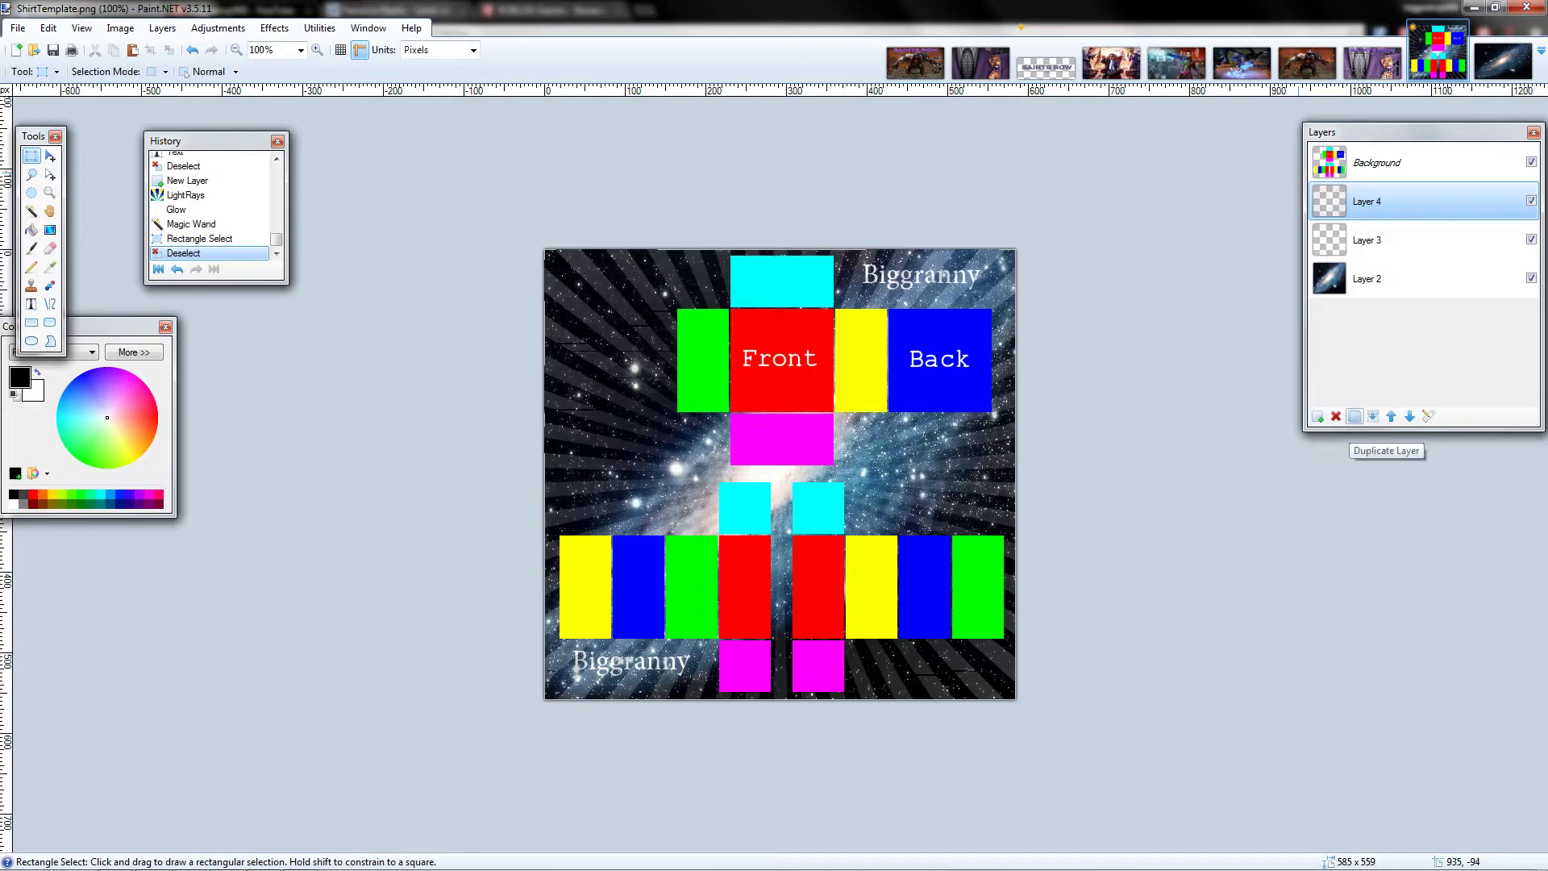
{"action": "left_click", "coordinate": [1372, 416]}
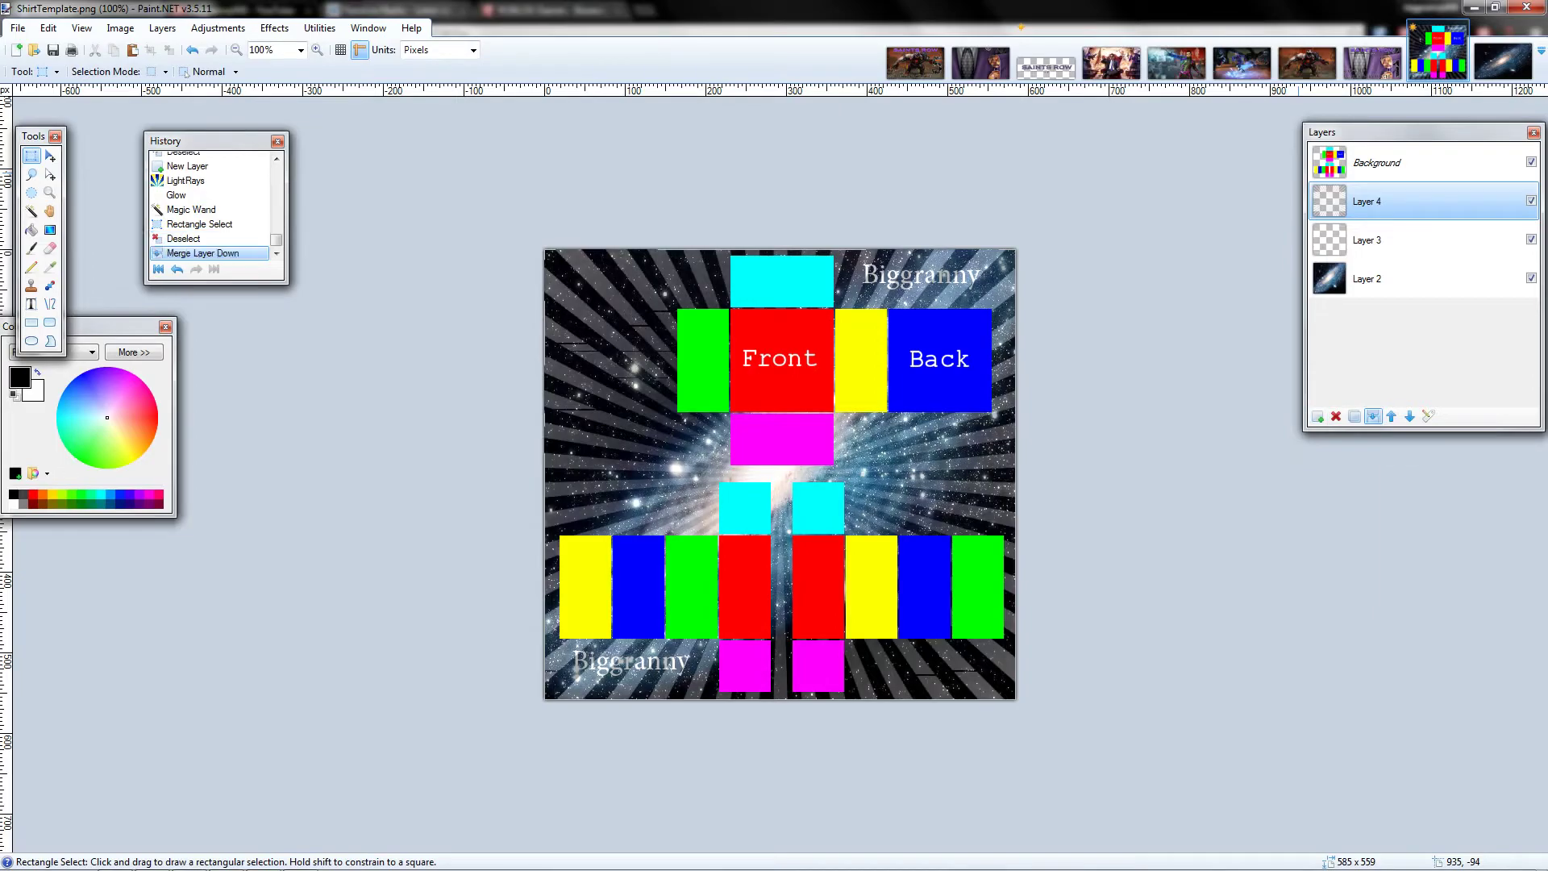
{"action": "left_click", "coordinate": [1372, 416]}
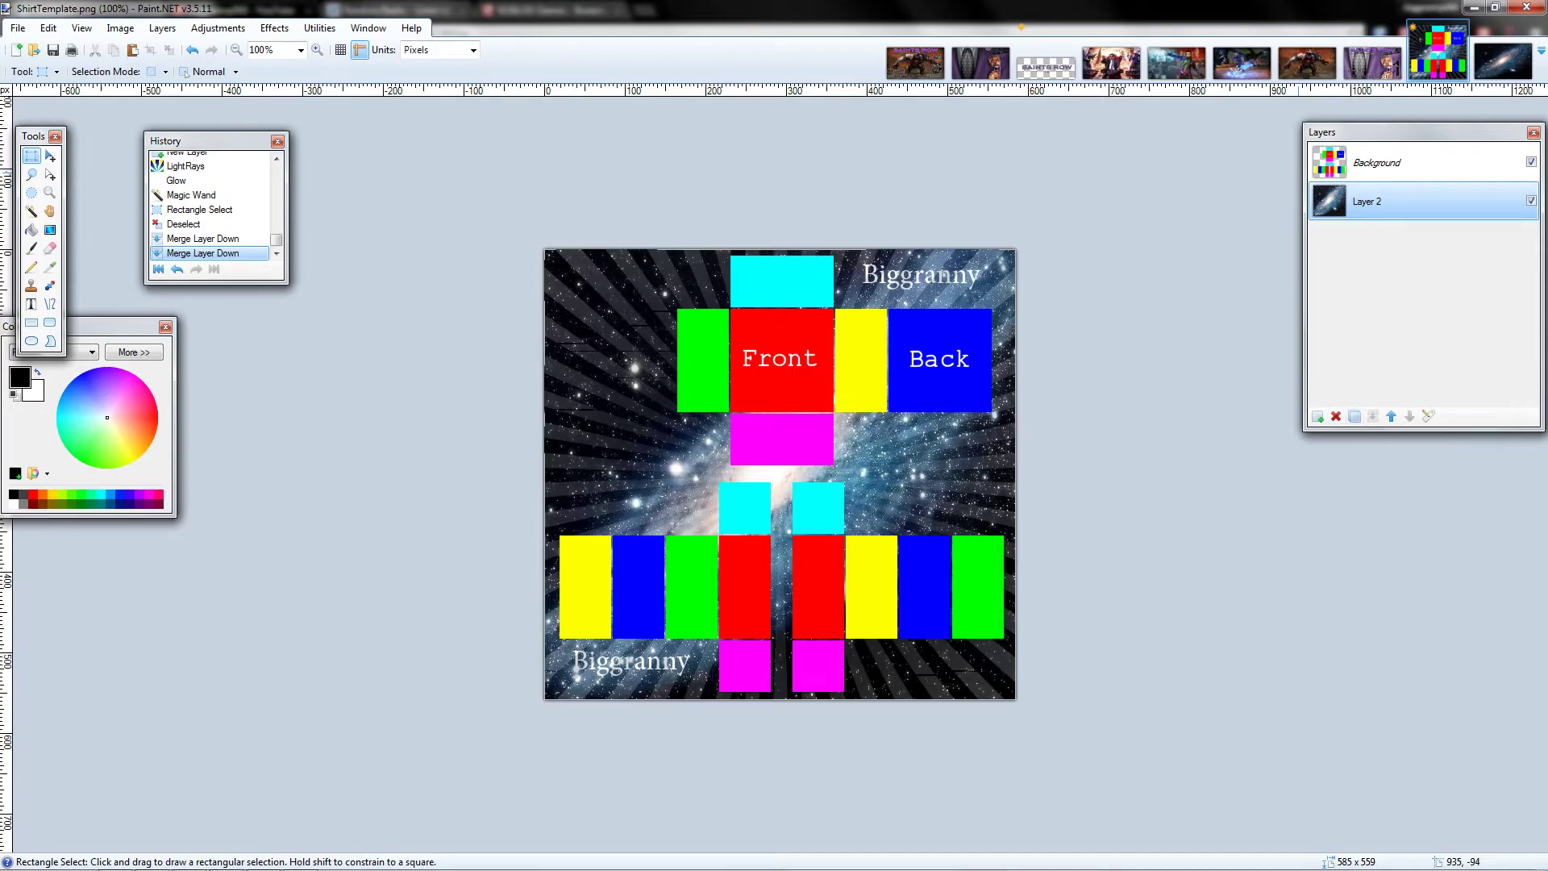
{"action": "left_click", "coordinate": [1386, 163]}
{"action": "left_click", "coordinate": [1372, 416]}
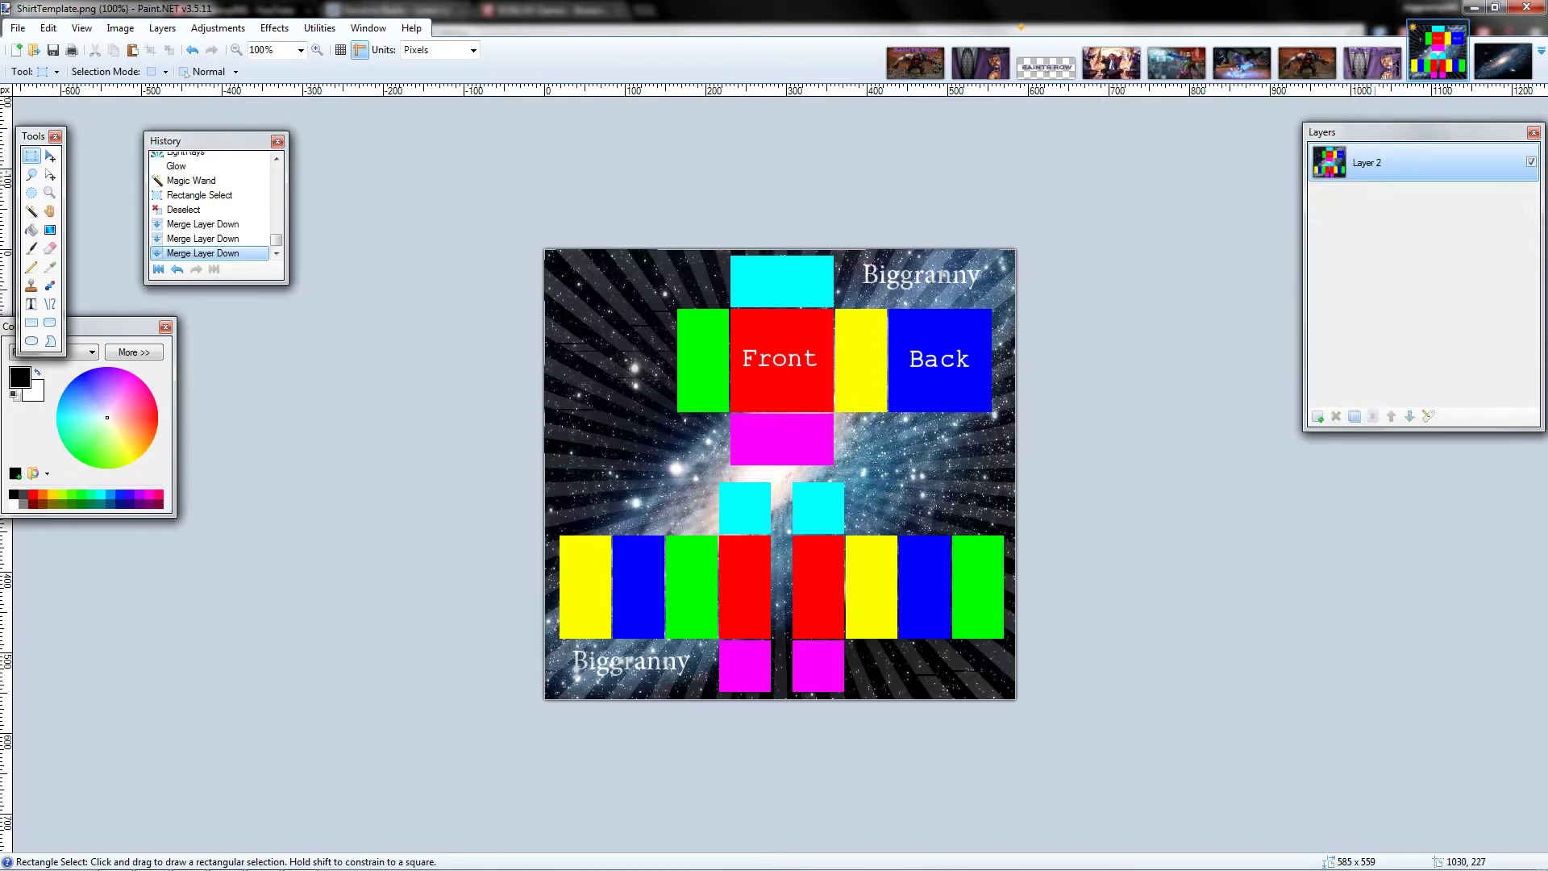
- Cut rectangular areas around the Front and Back labels out of the merged layer
{"action": "left_click", "coordinate": [31, 211]}
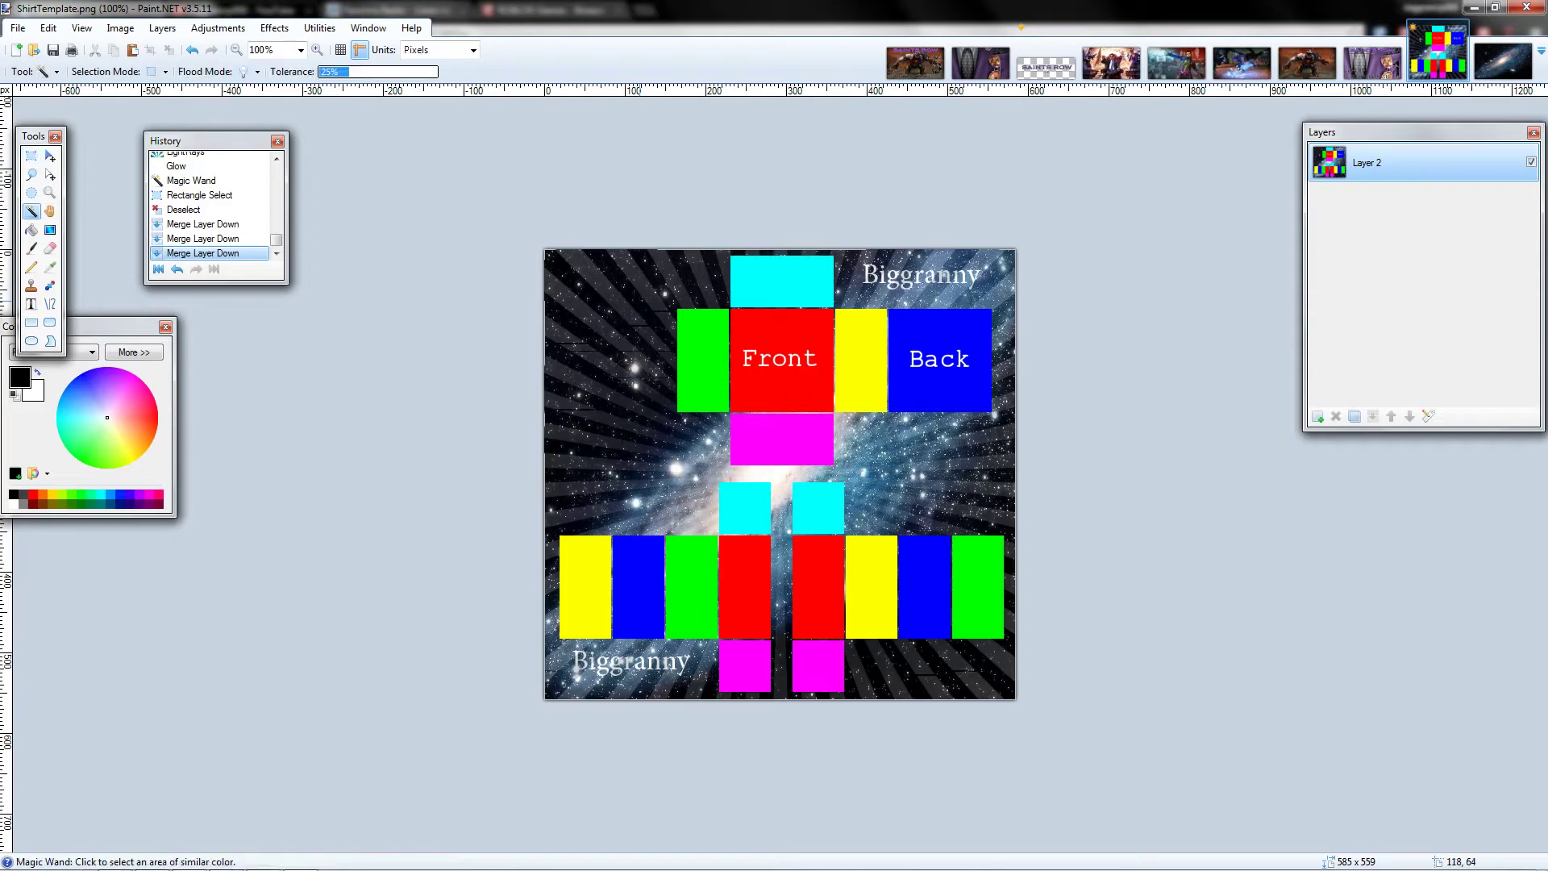
{"action": "left_click", "coordinate": [32, 154]}
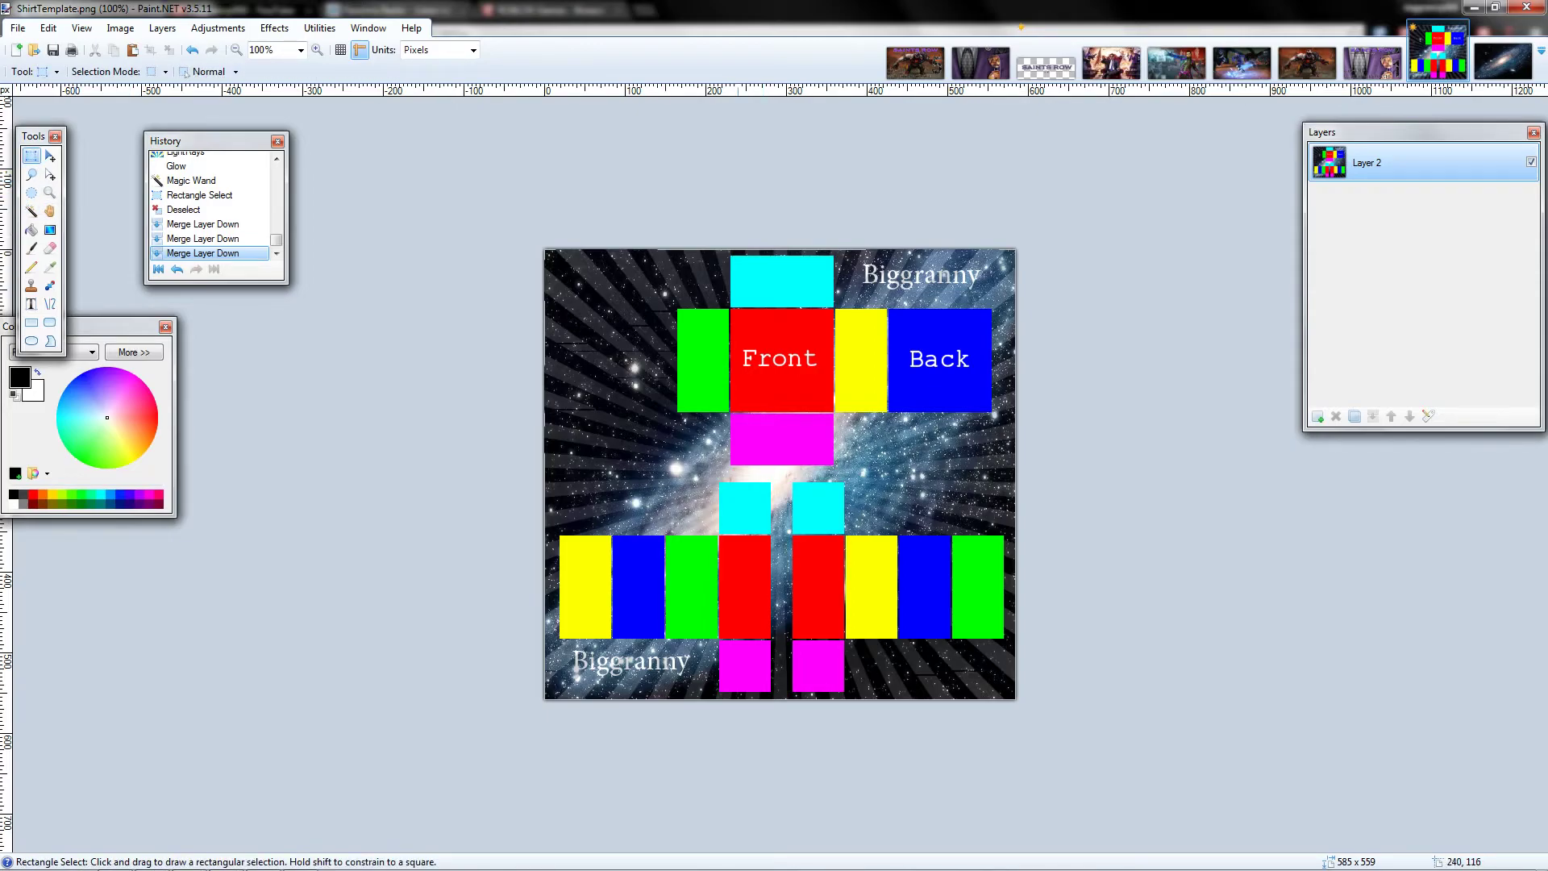
{"action": "left_click_drag", "start_coordinate": [738, 342], "coordinate": [817, 374]}
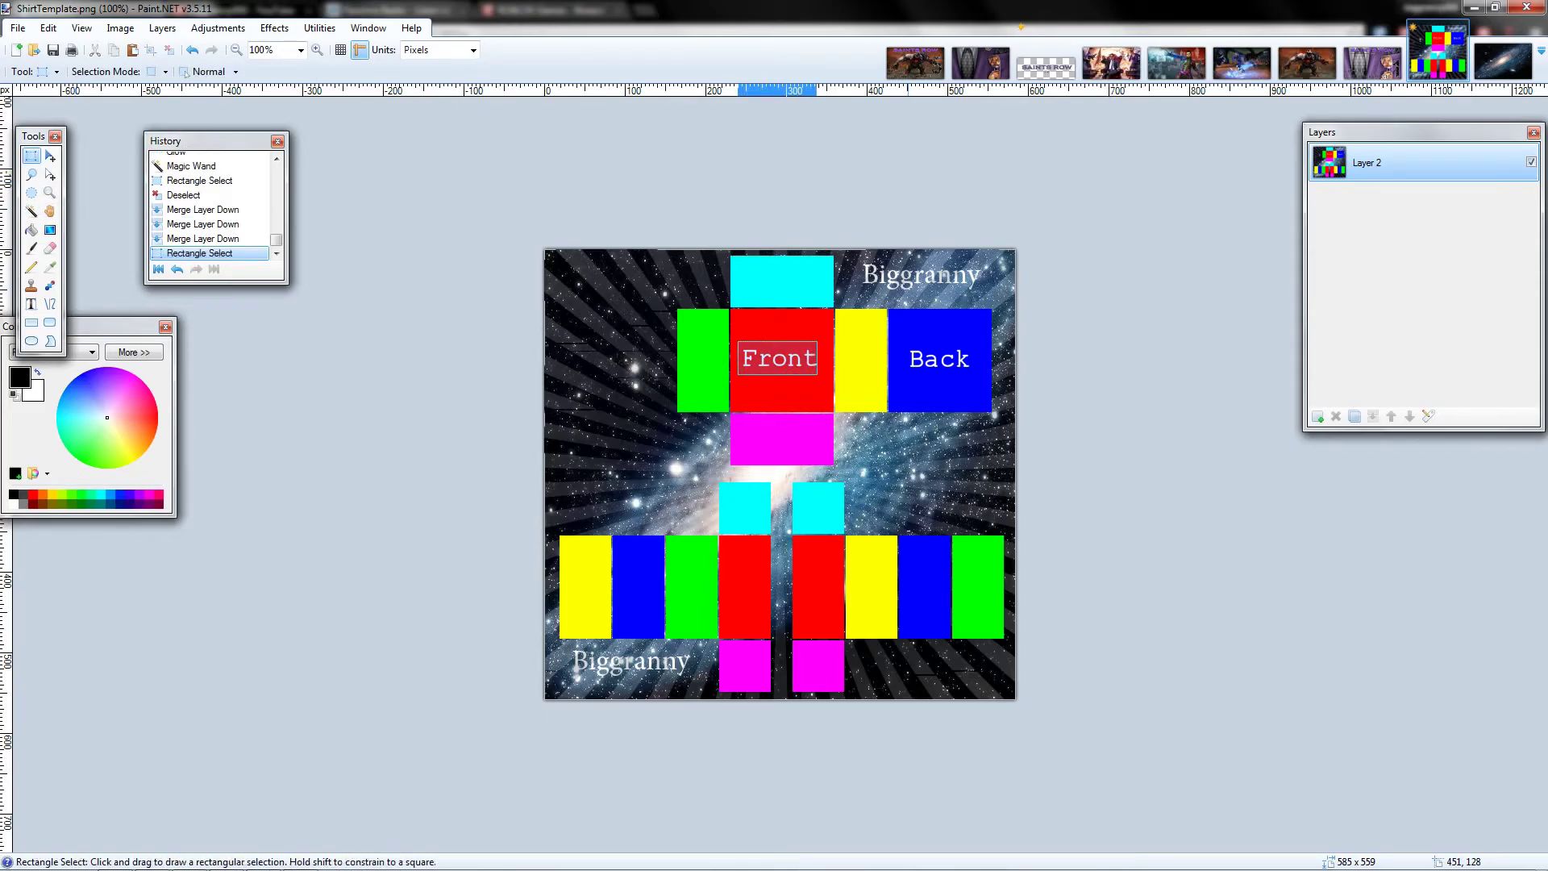
{"action": "key", "text": "ctrl+x"}
{"action": "left_click_drag", "start_coordinate": [908, 346], "coordinate": [972, 377]}
{"action": "key", "text": "ctrl+x"}
- Select the green side panel and the red front panel of the torso by colour and cut each one out
{"action": "key", "text": "s"}
{"action": "key", "text": "s"}
{"action": "key", "text": "s"}
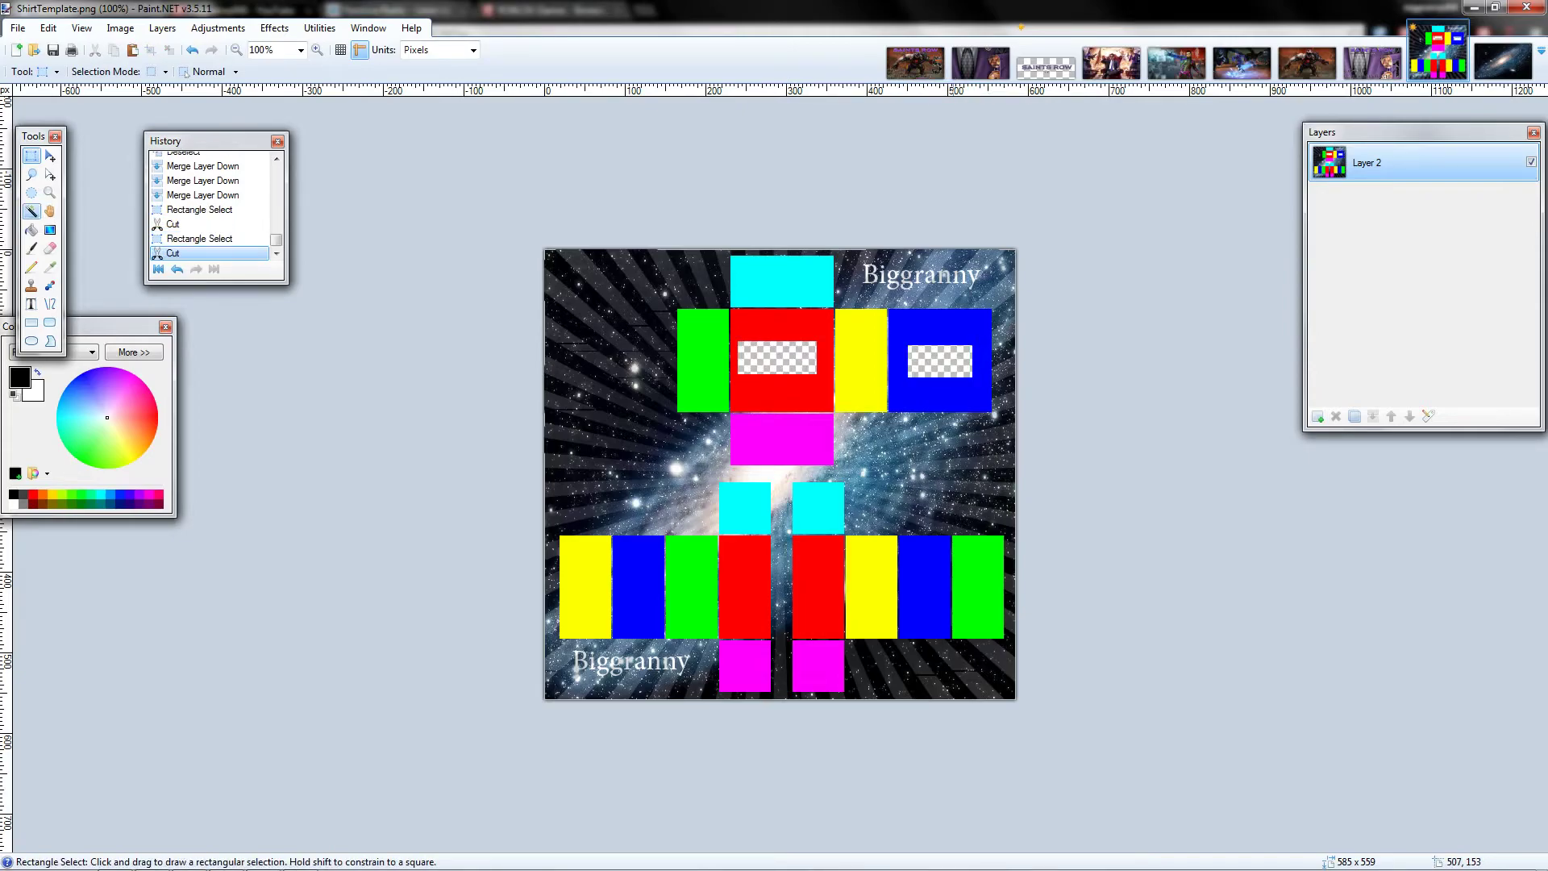
{"action": "left_click", "coordinate": [695, 346]}
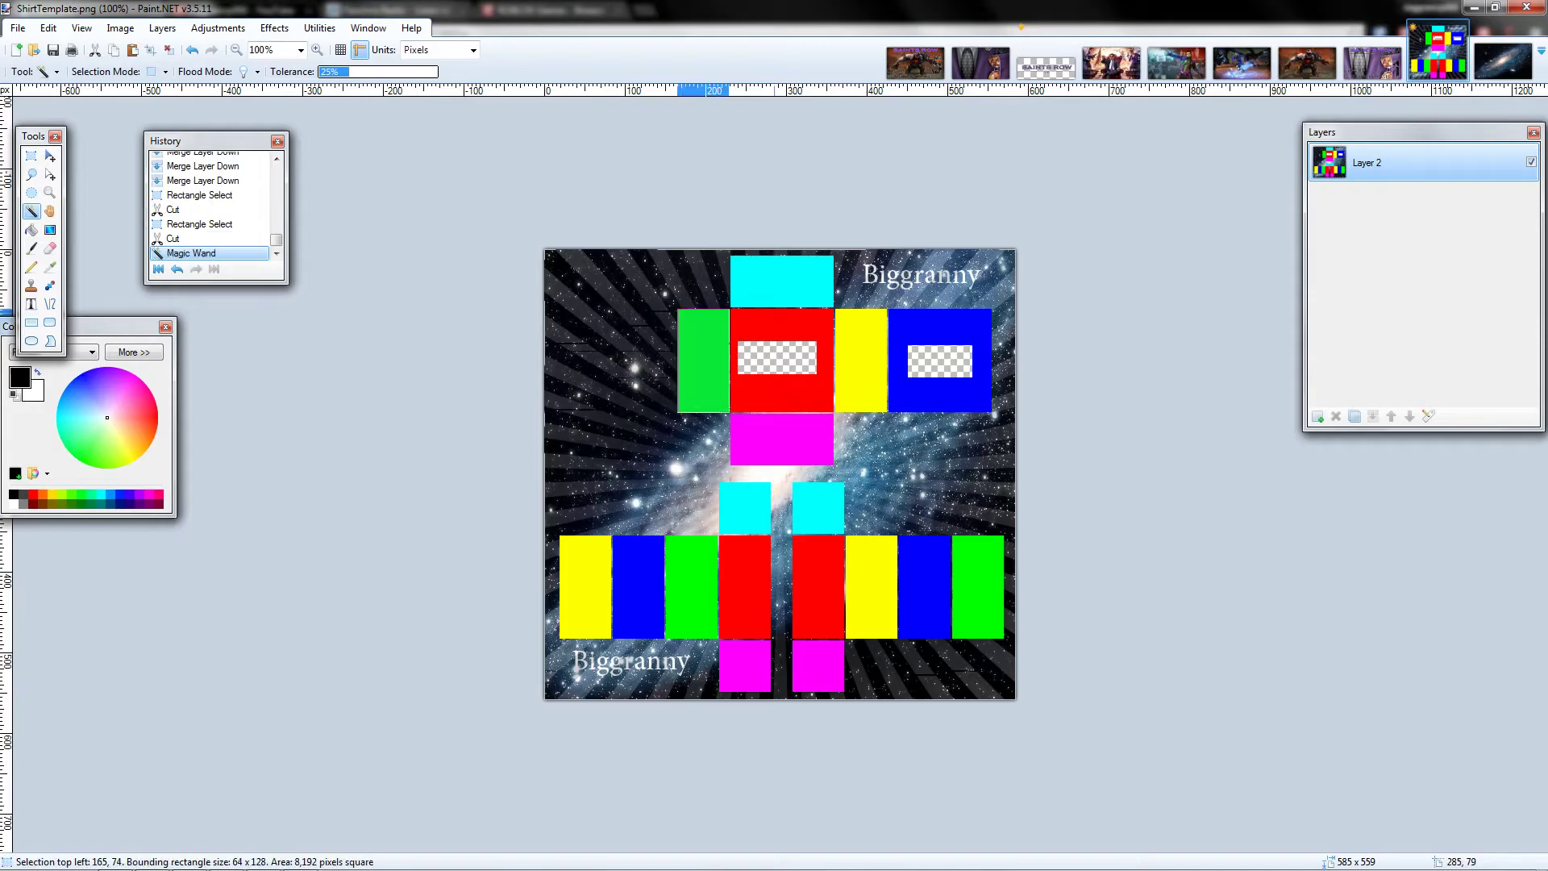
{"action": "key", "text": "ctrl+x"}
{"action": "left_click", "coordinate": [780, 325]}
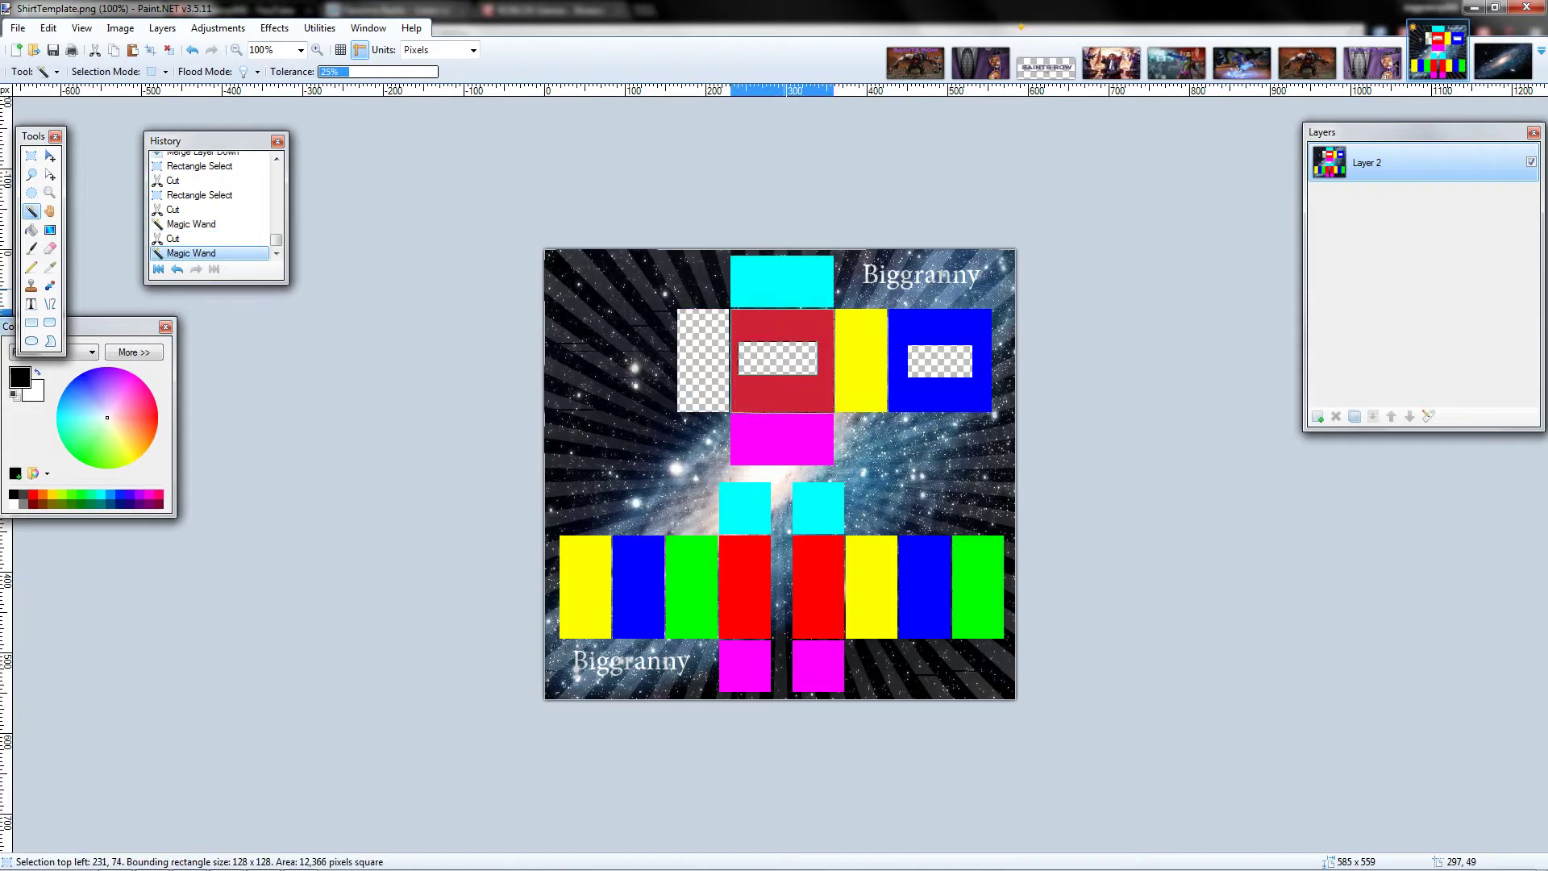
{"action": "key", "text": "ctrl+x"}
- Cut out the remaining cyan, magenta, yellow and blue torso panels one after another
{"action": "left_click", "coordinate": [786, 290]}
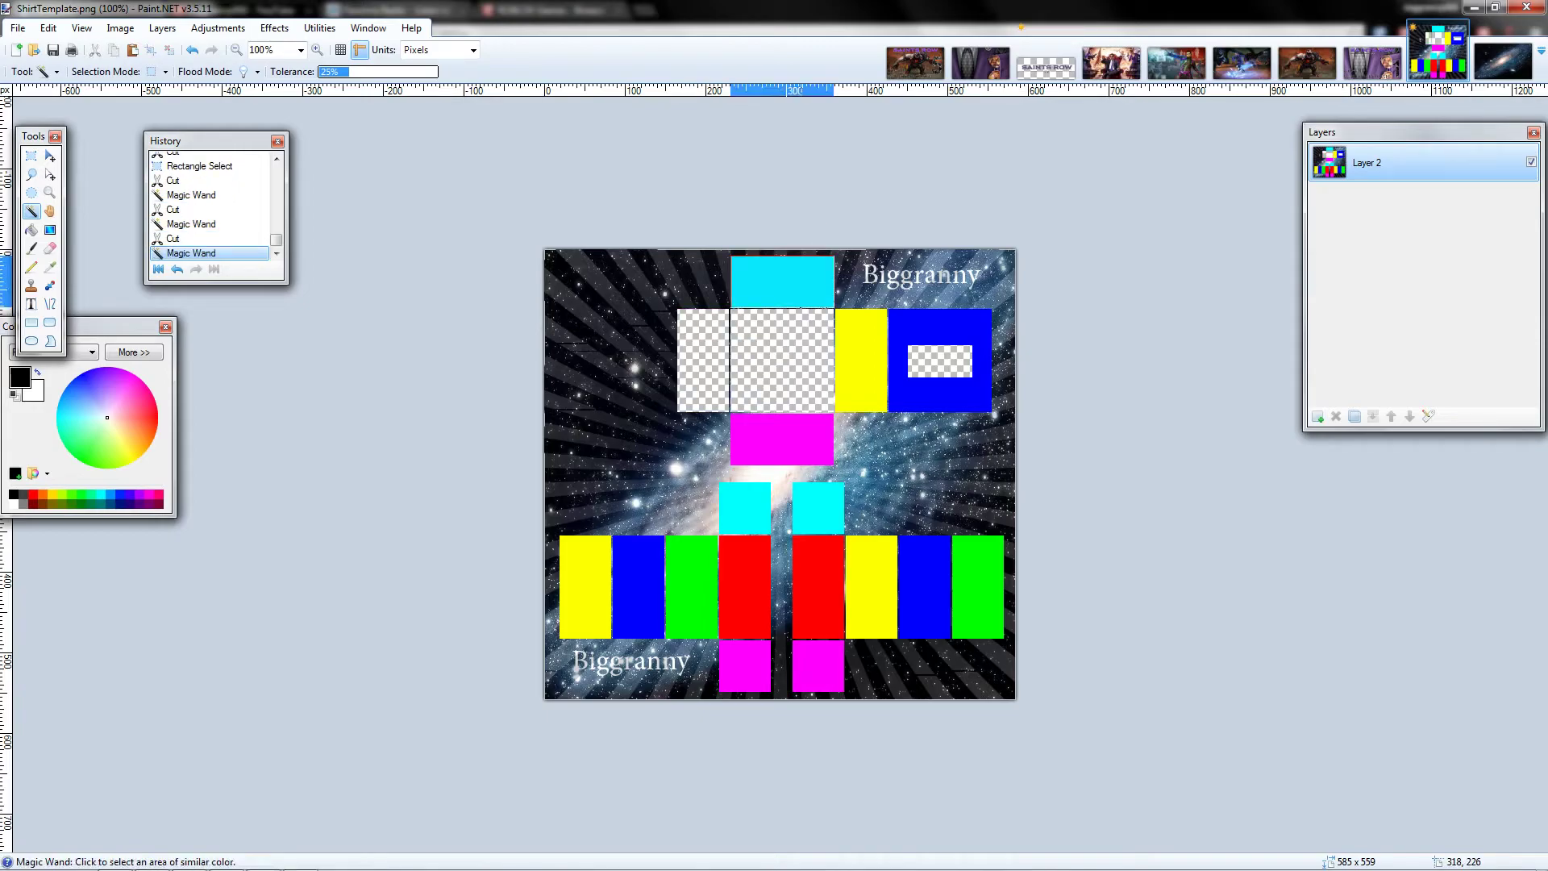
{"action": "key", "text": "ctrl+x"}
{"action": "left_click", "coordinate": [801, 432]}
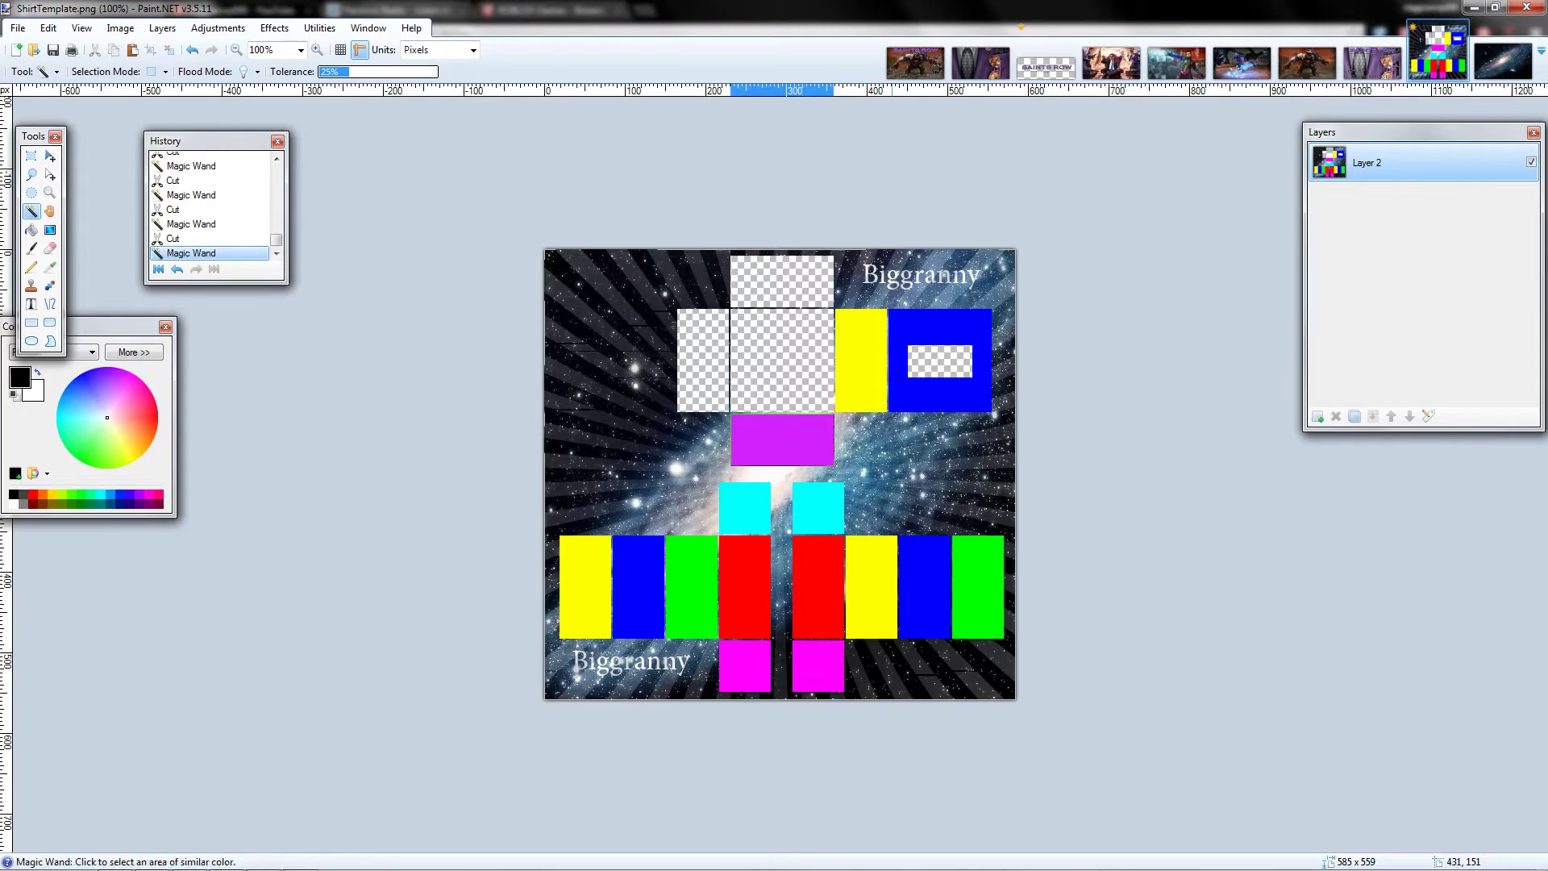
{"action": "key", "text": "ctrl+x"}
{"action": "left_click", "coordinate": [861, 359]}
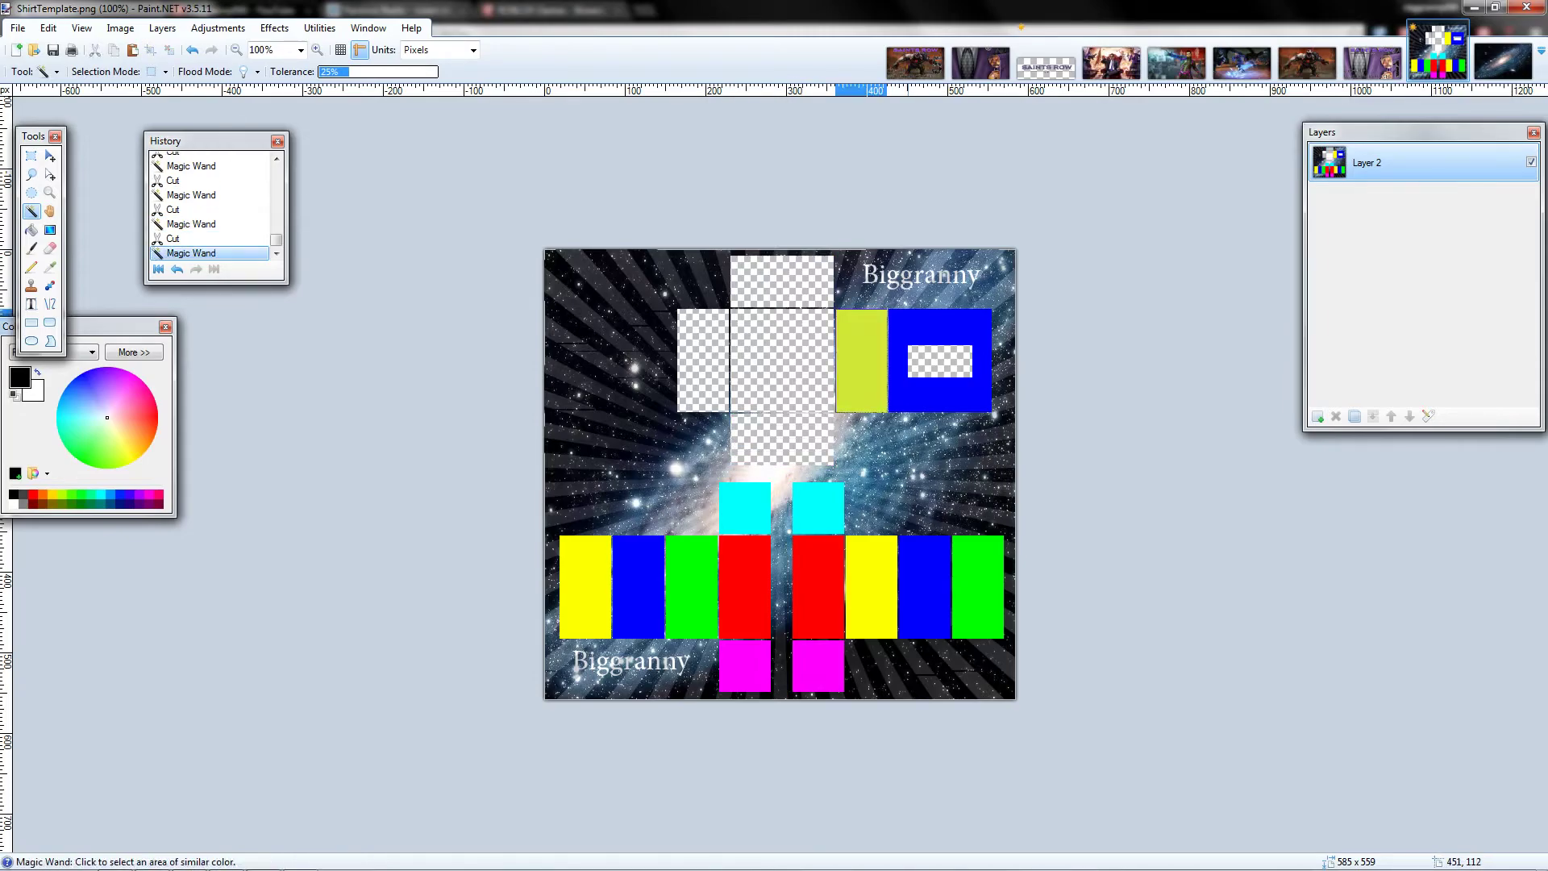
{"action": "key", "text": "ctrl+x"}
{"action": "left_click", "coordinate": [910, 339]}
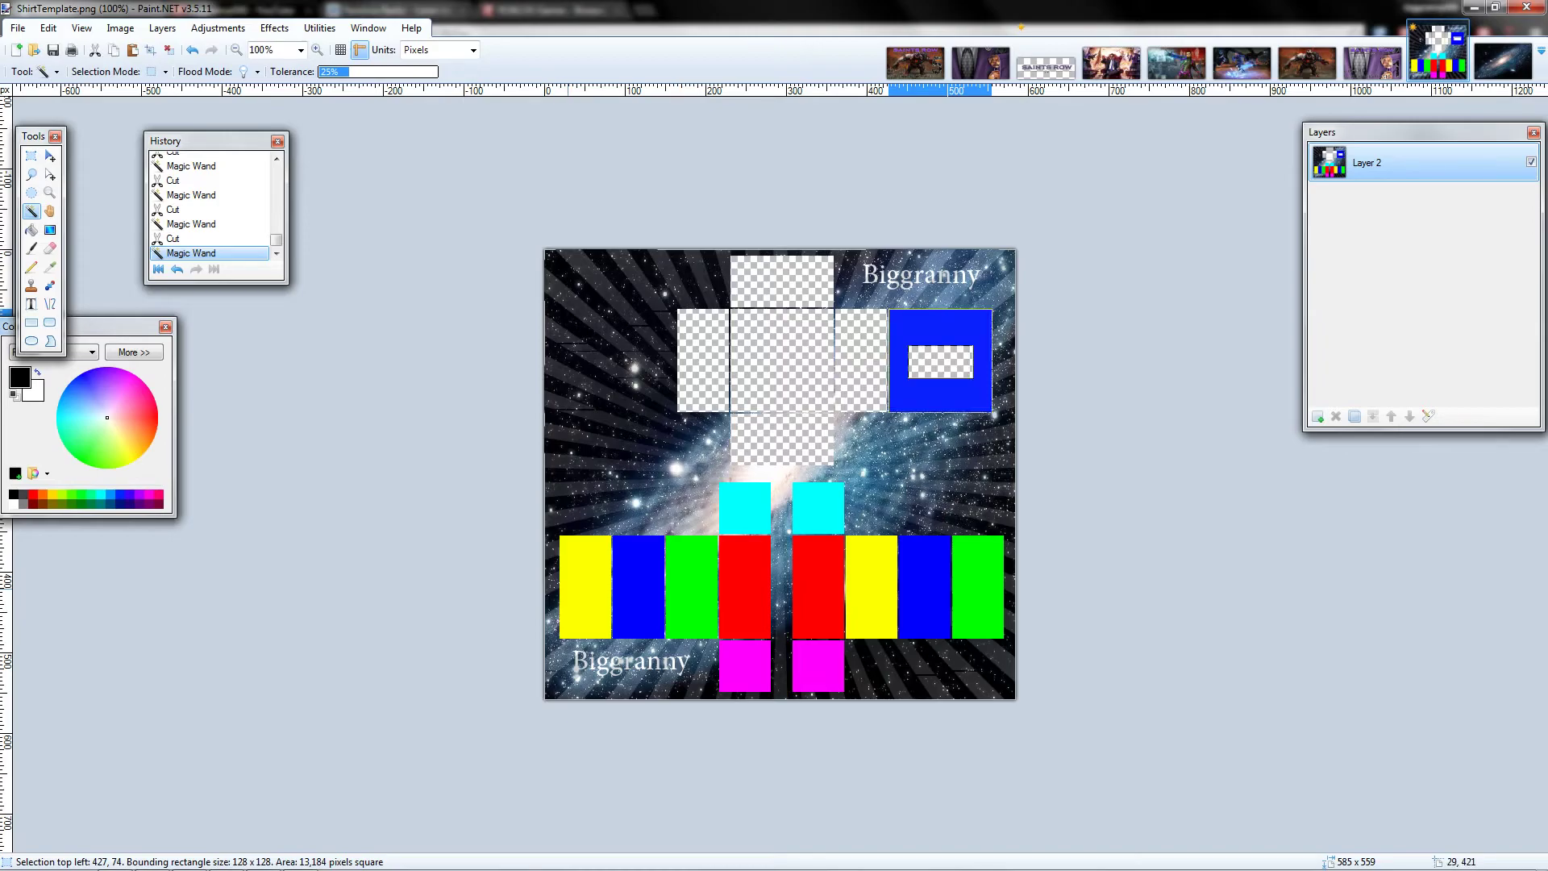
{"action": "key", "text": "ctrl+x"}
- Try to select the yellow, blue and green arm panels together by colour
{"action": "left_click", "coordinate": [569, 589]}
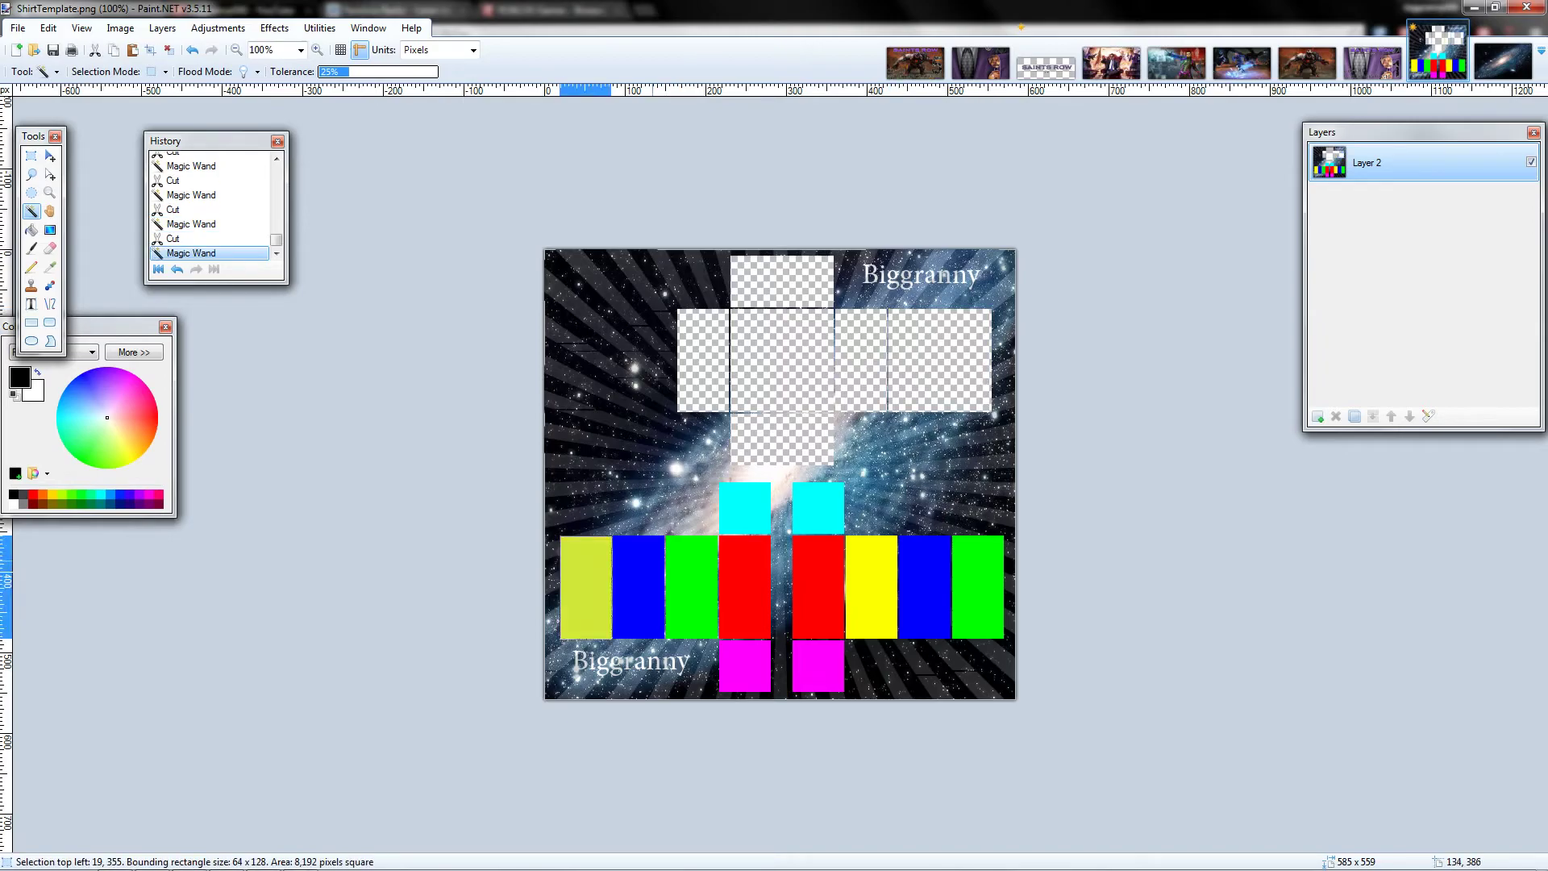
{"action": "left_click", "coordinate": [653, 562], "text": "shift"}
{"action": "left_click", "coordinate": [699, 561], "text": "shift"}
- Select all red, cyan, magenta, green, blue and yellow panels of both arms in one combined selection and cut them out
{"action": "left_click", "coordinate": [745, 560], "text": "shift"}
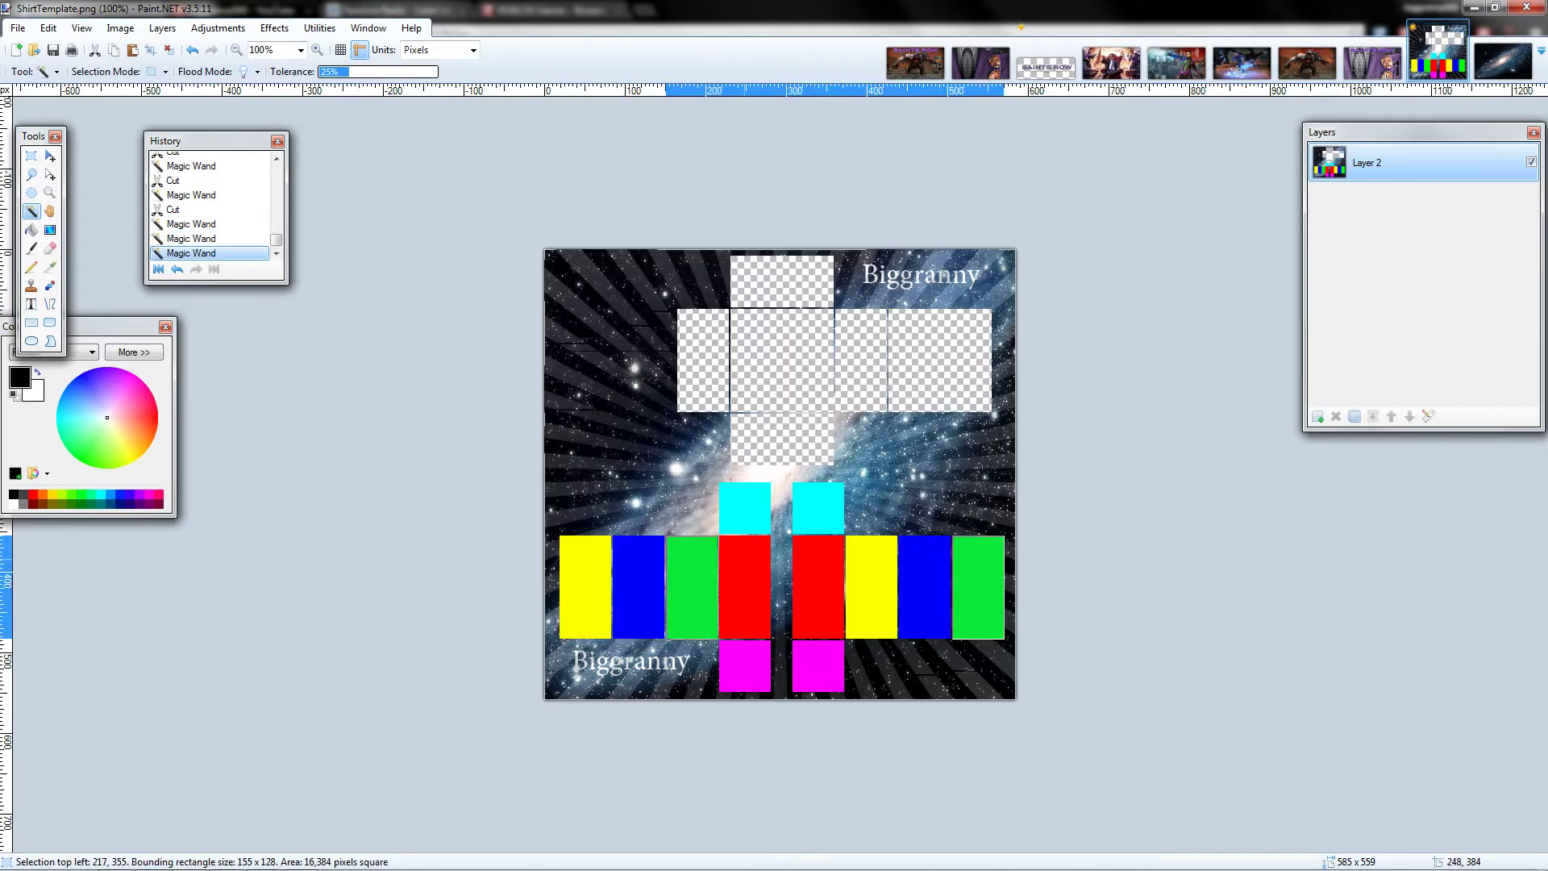
{"action": "left_click", "coordinate": [745, 560]}
{"action": "left_click", "coordinate": [745, 508], "text": "ctrl"}
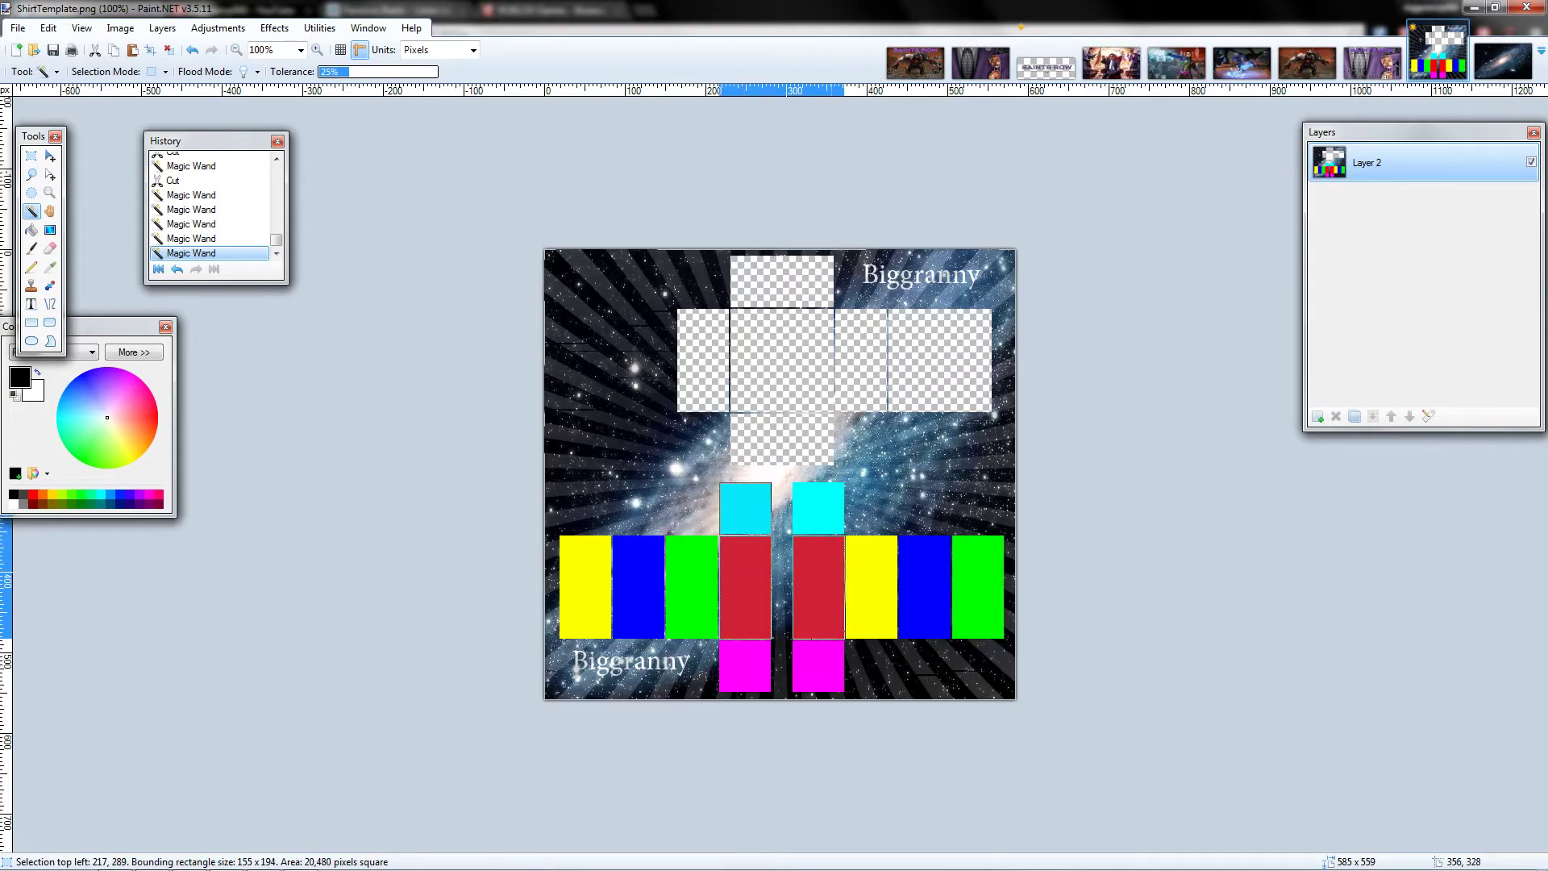
{"action": "left_click", "coordinate": [818, 508], "text": "ctrl"}
{"action": "left_click", "coordinate": [827, 663], "text": "ctrl"}
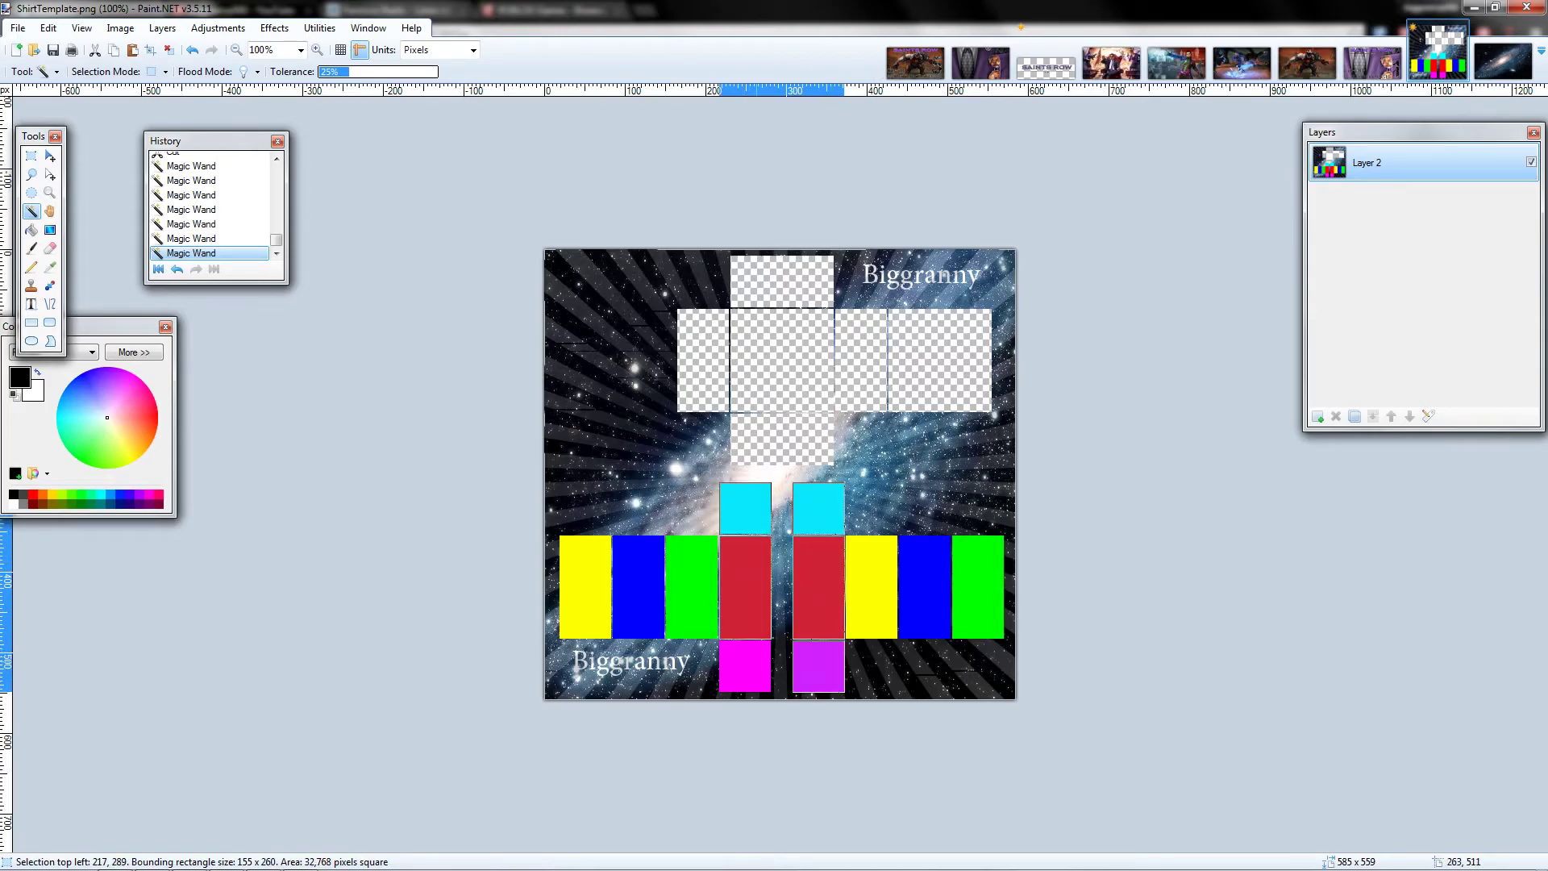
{"action": "left_click", "coordinate": [745, 665], "text": "ctrl"}
{"action": "left_click", "coordinate": [706, 578], "text": "ctrl"}
{"action": "left_click", "coordinate": [638, 586], "text": "ctrl"}
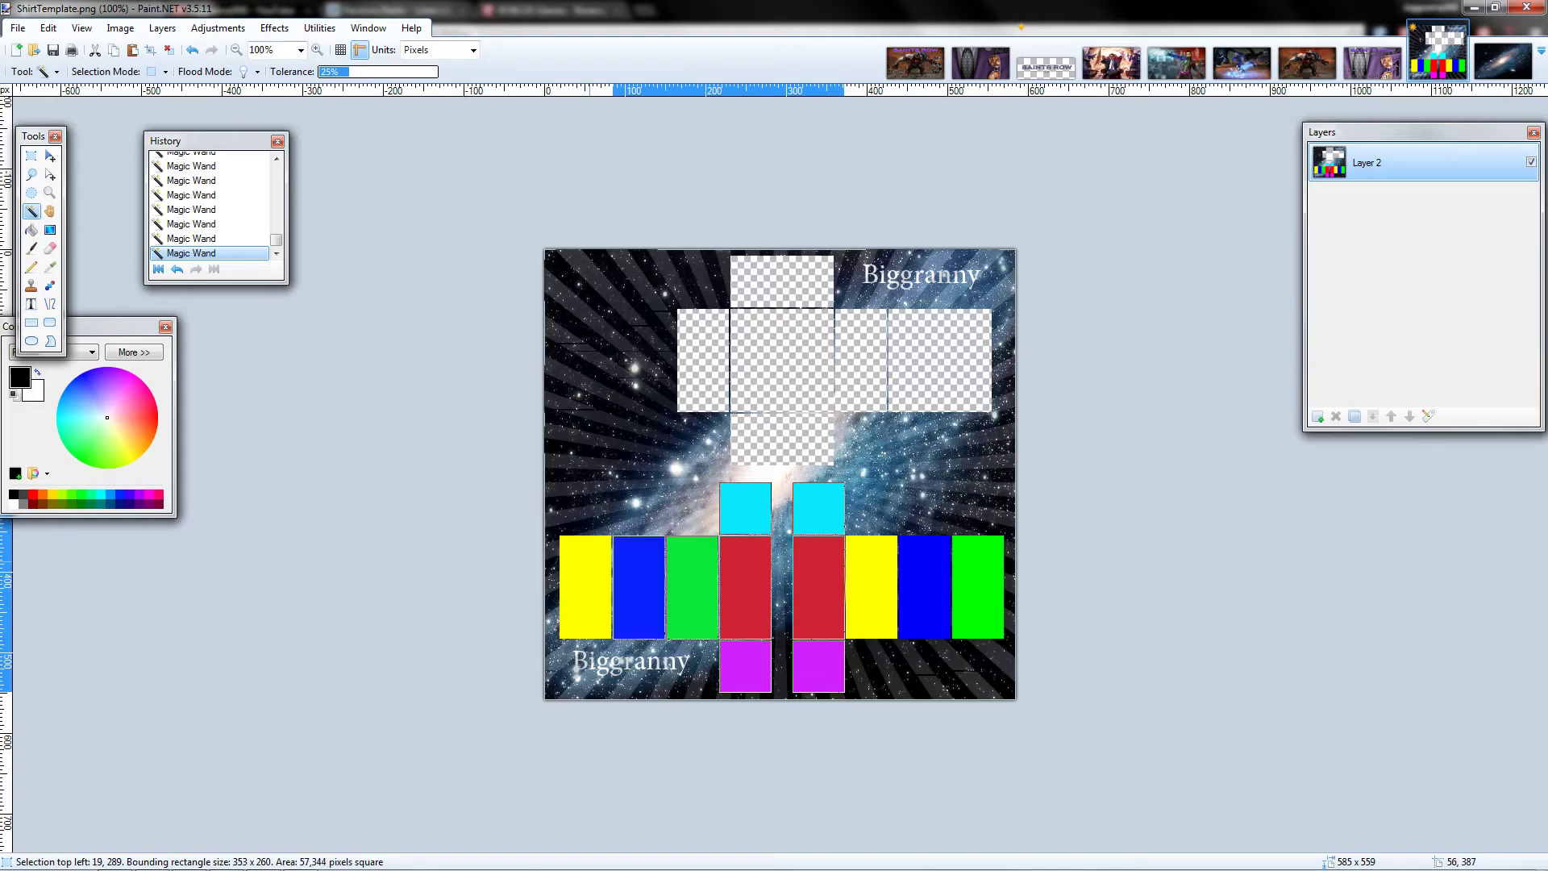
{"action": "left_click", "coordinate": [585, 586], "text": "ctrl"}
{"action": "left_click", "coordinate": [868, 568], "text": "ctrl"}
{"action": "left_click", "coordinate": [925, 587], "text": "ctrl"}
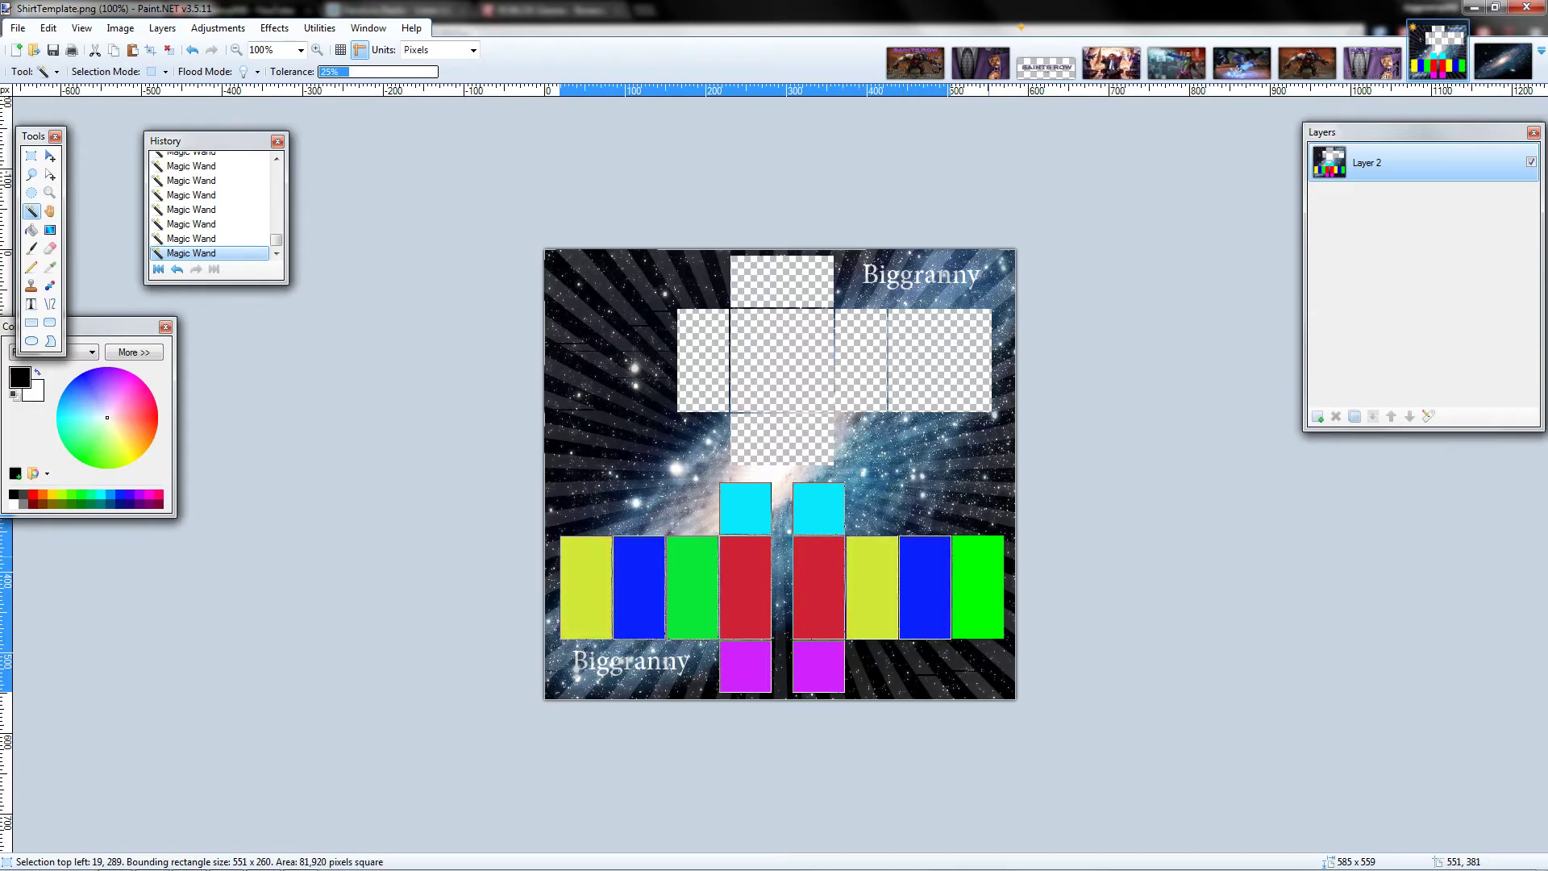
{"action": "left_click", "coordinate": [978, 586], "text": "ctrl"}
{"action": "key", "text": "ctrl+x"}
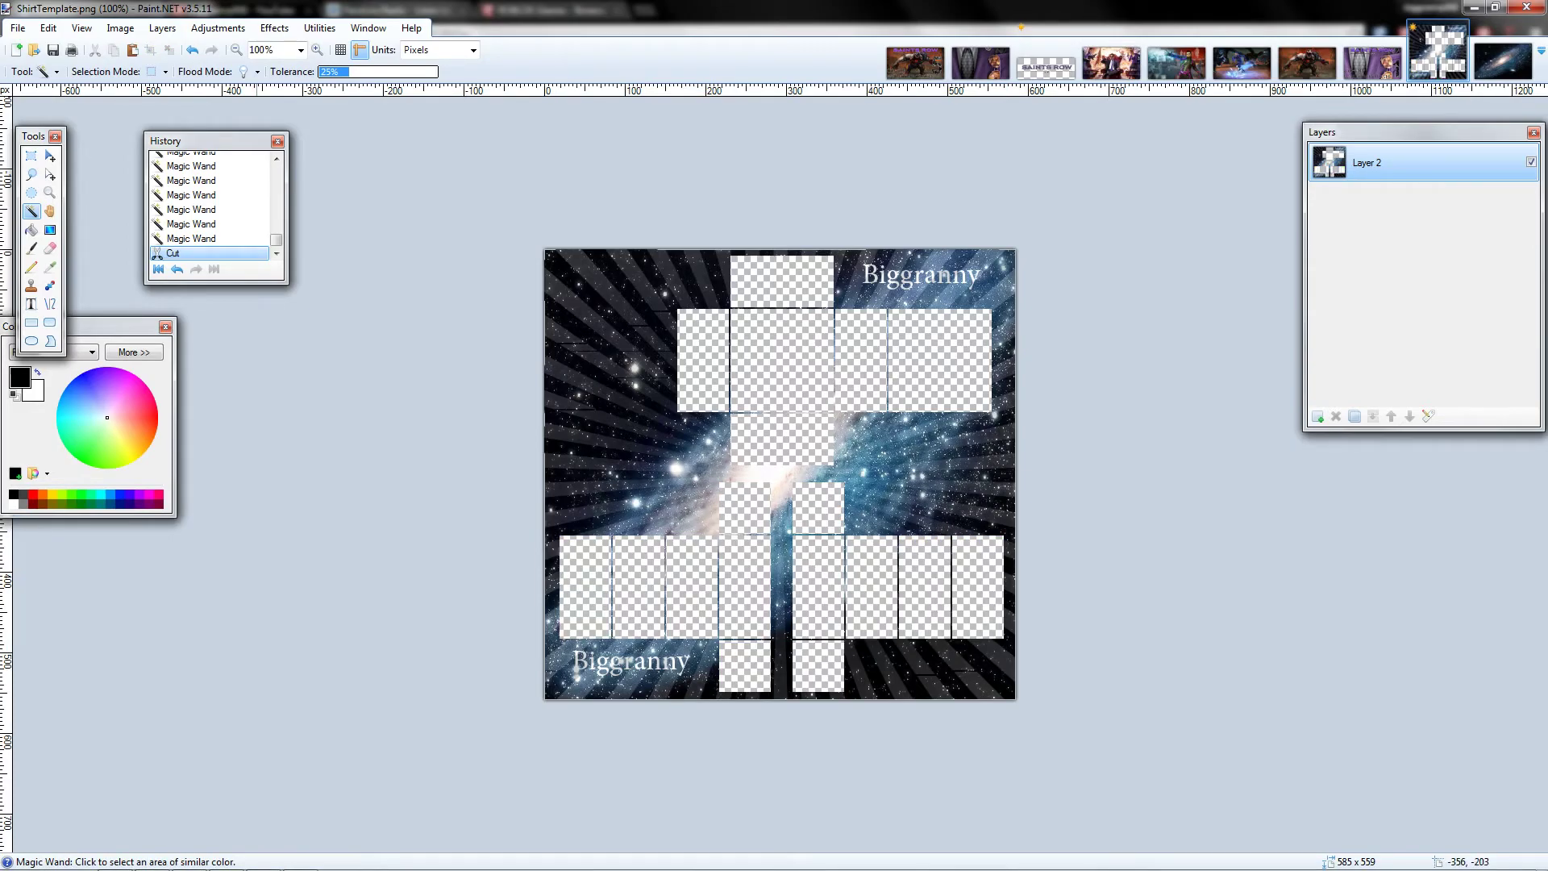
{"action": "key", "text": "s"}
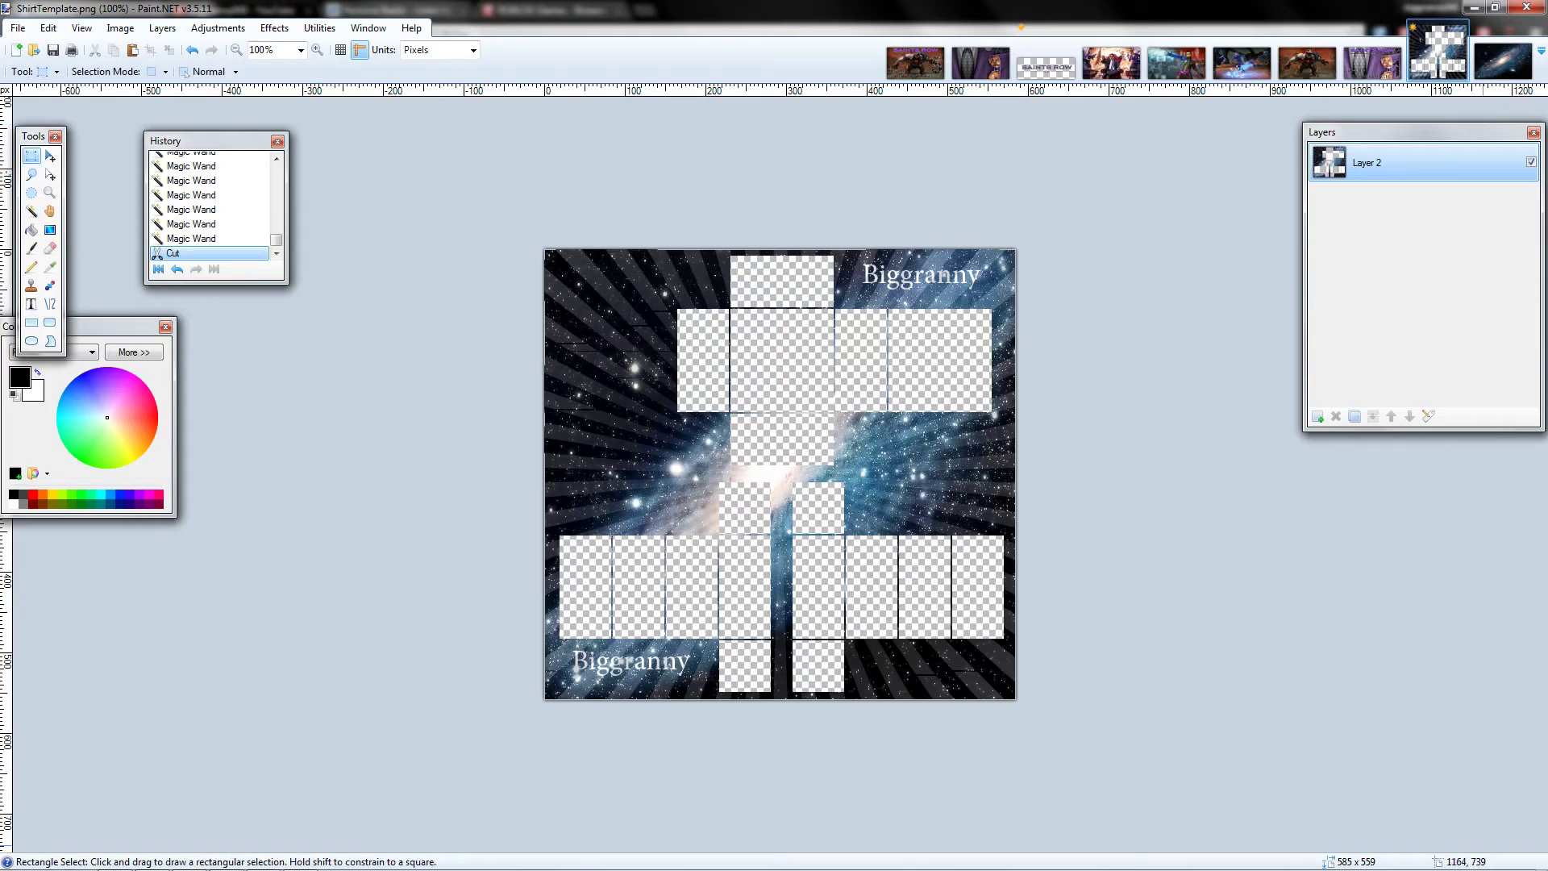
{"action": "mouse_move", "coordinate": [774, 869]}
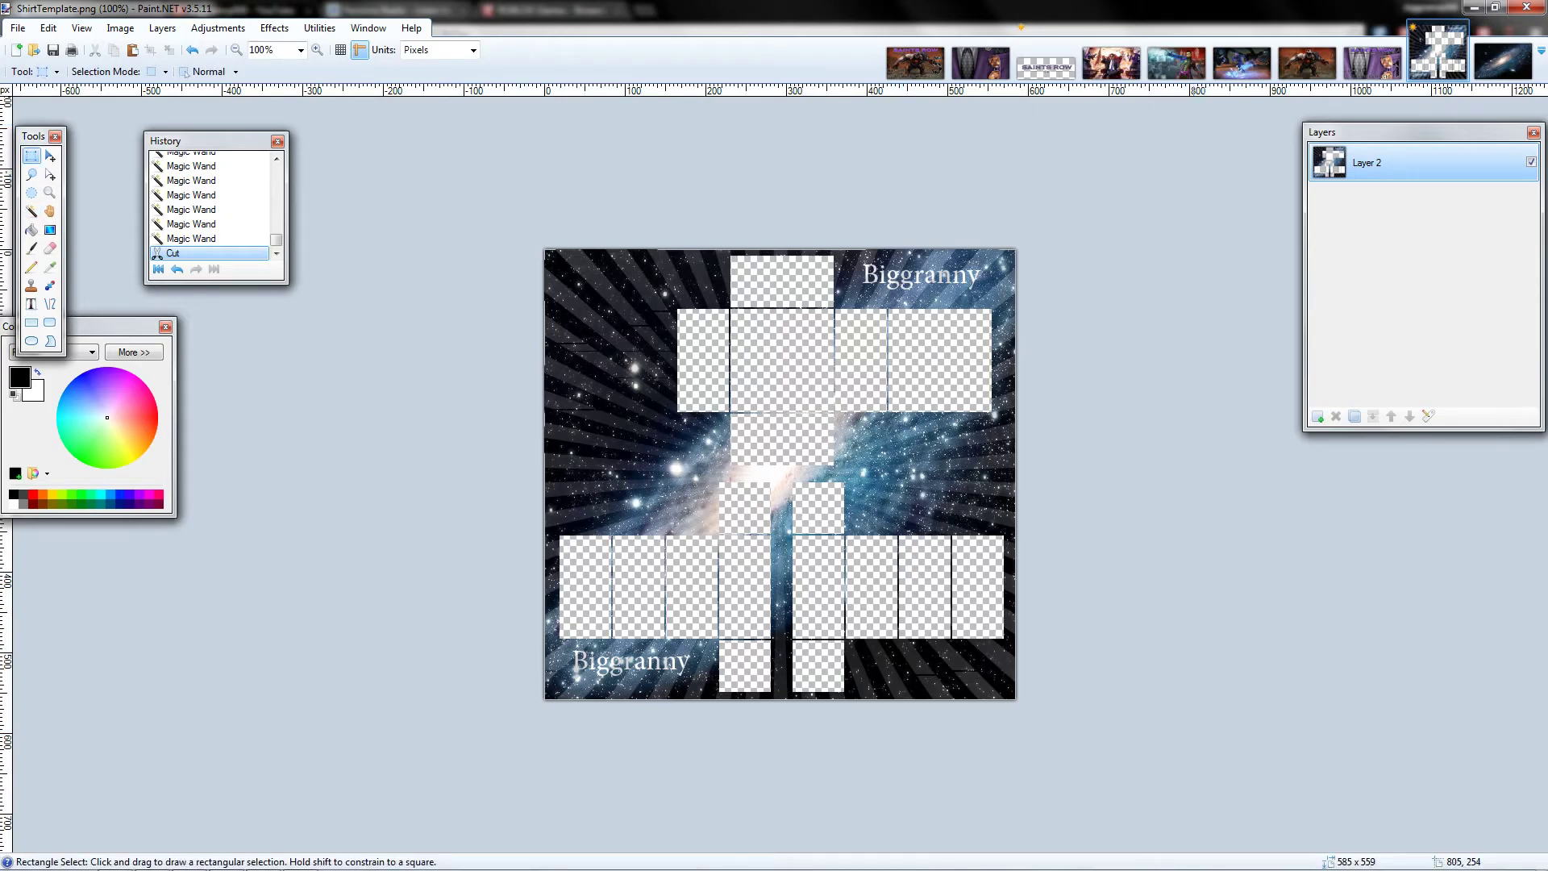